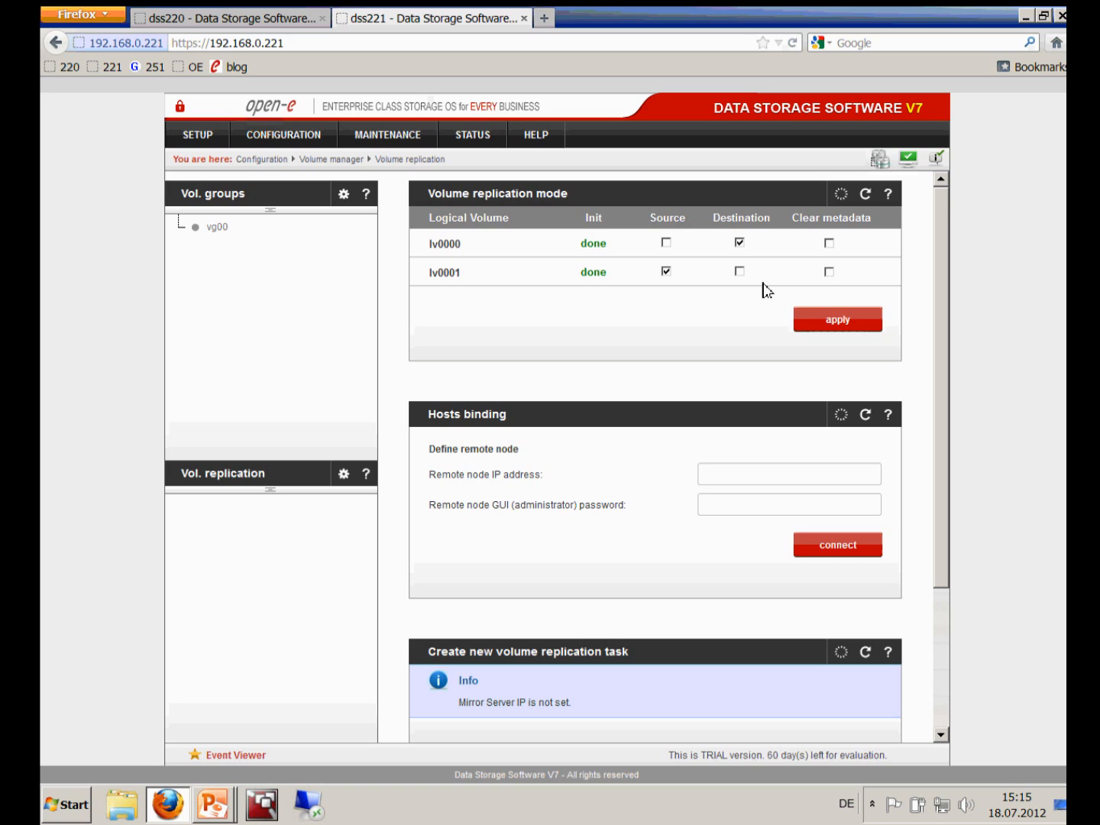
On dss220, open volume group vg00 to show lv0000 (50 GB) and lv0001 (60 GB)
left_click(253, 20)
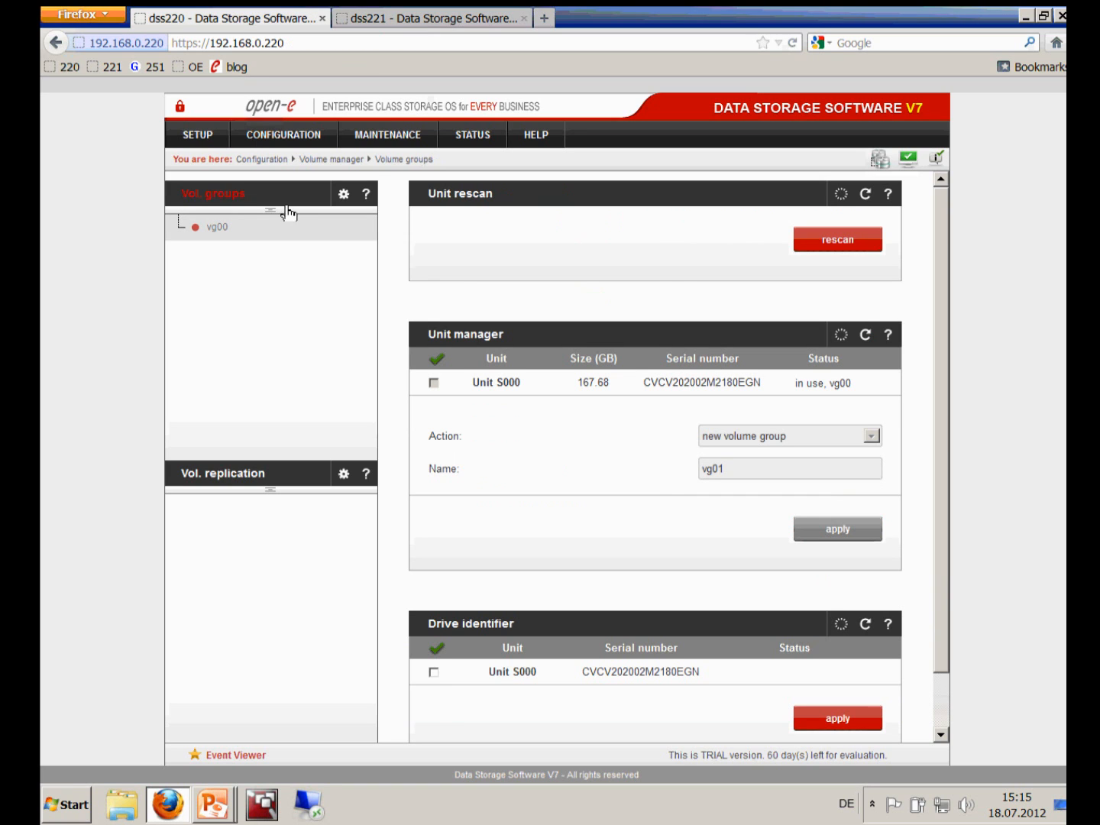
left_click(221, 230)
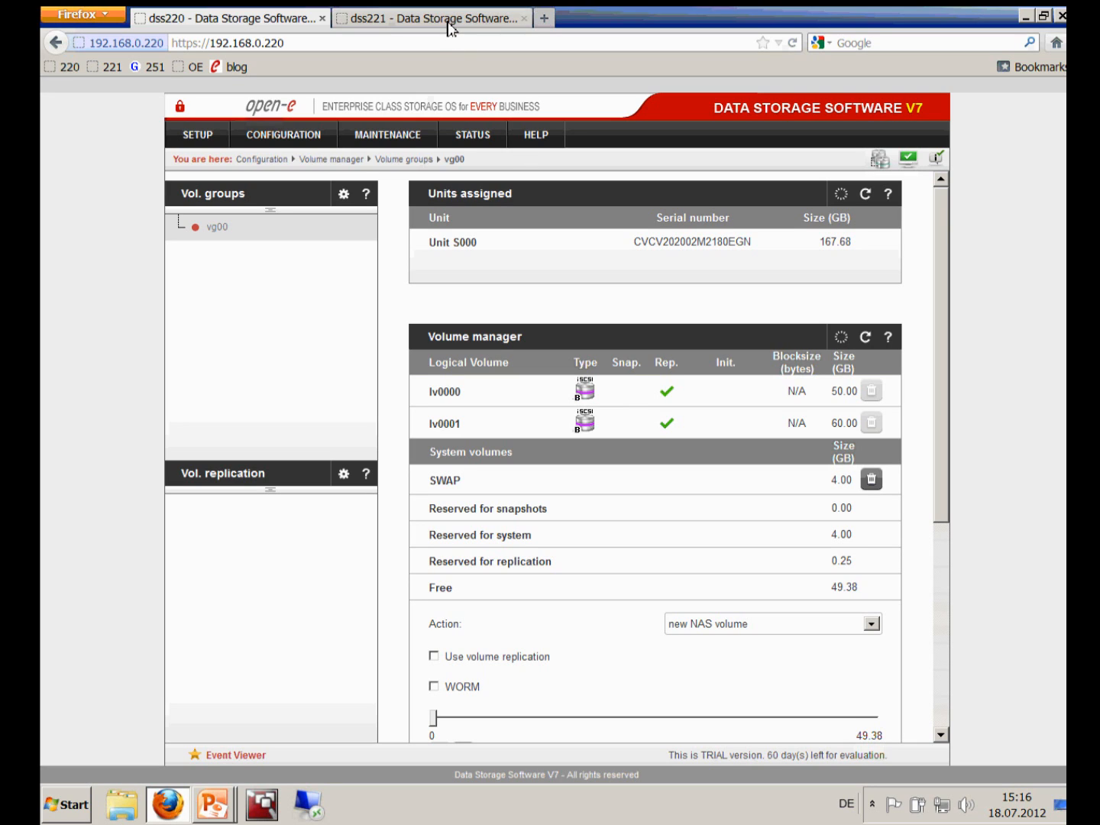
View dss220's volume replication page, compare it with dss221's, then return to dss220
left_click(228, 474)
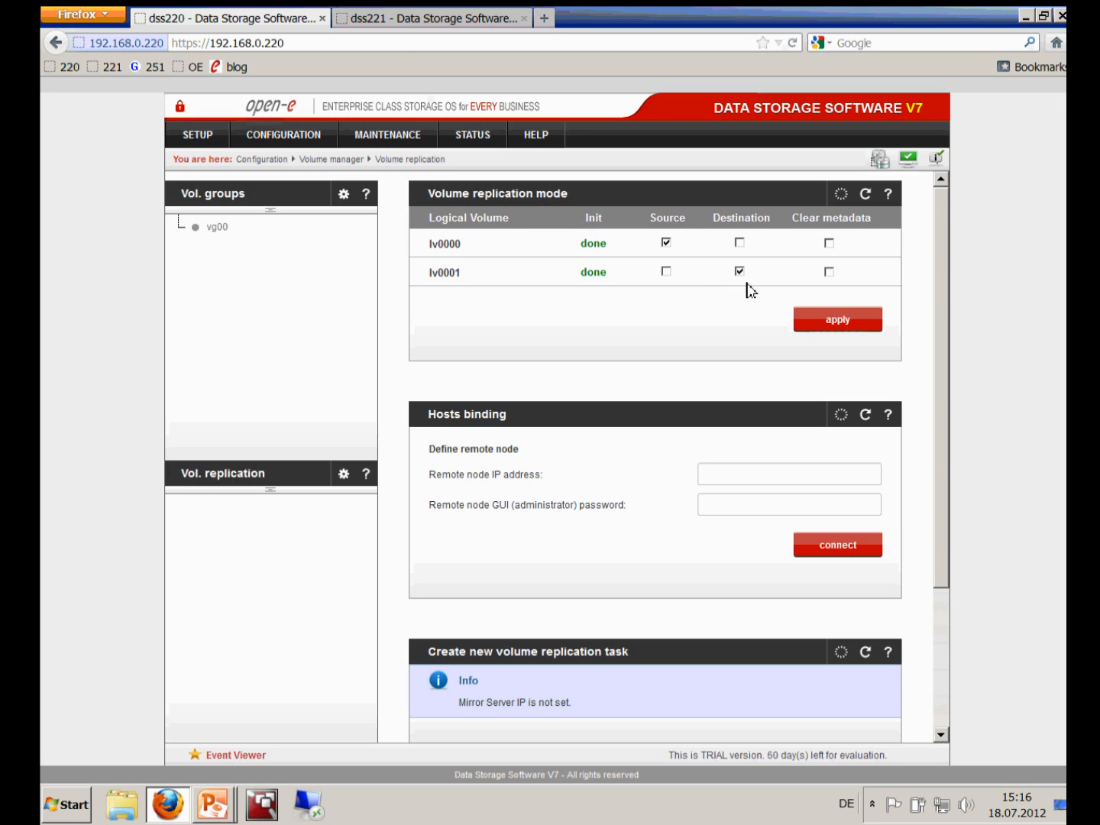
left_click(409, 22)
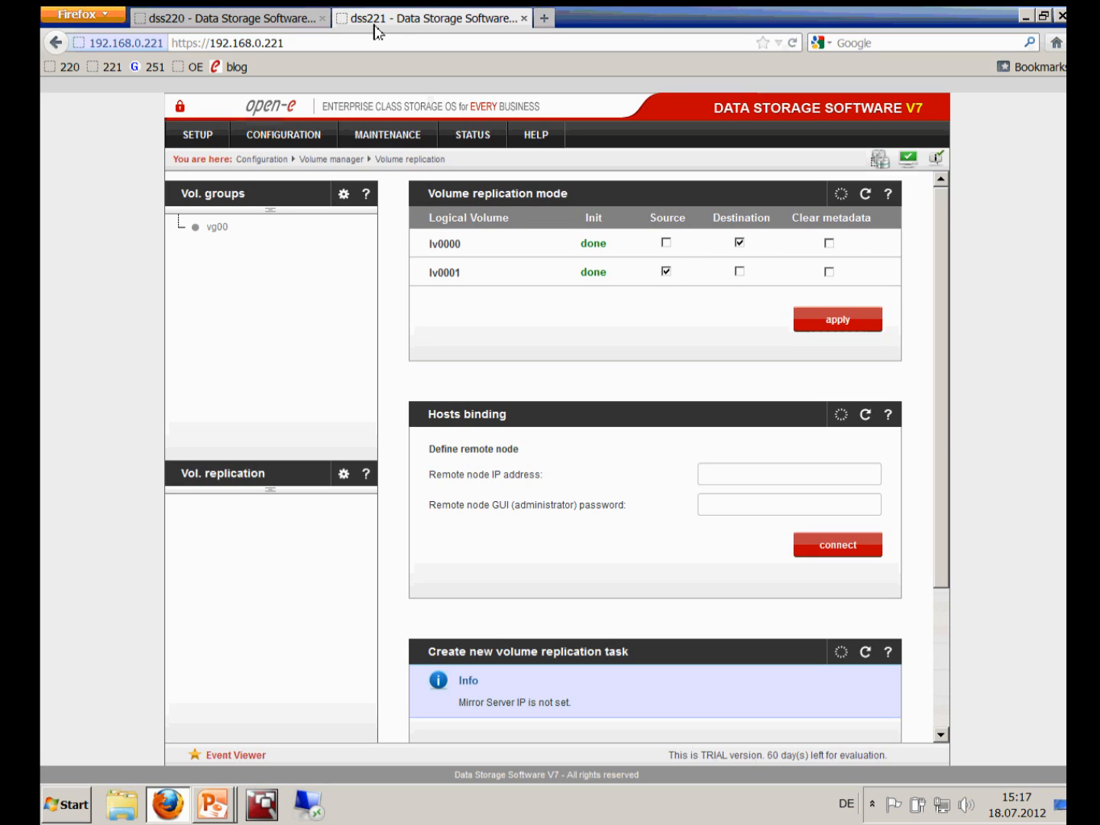
left_click(324, 28)
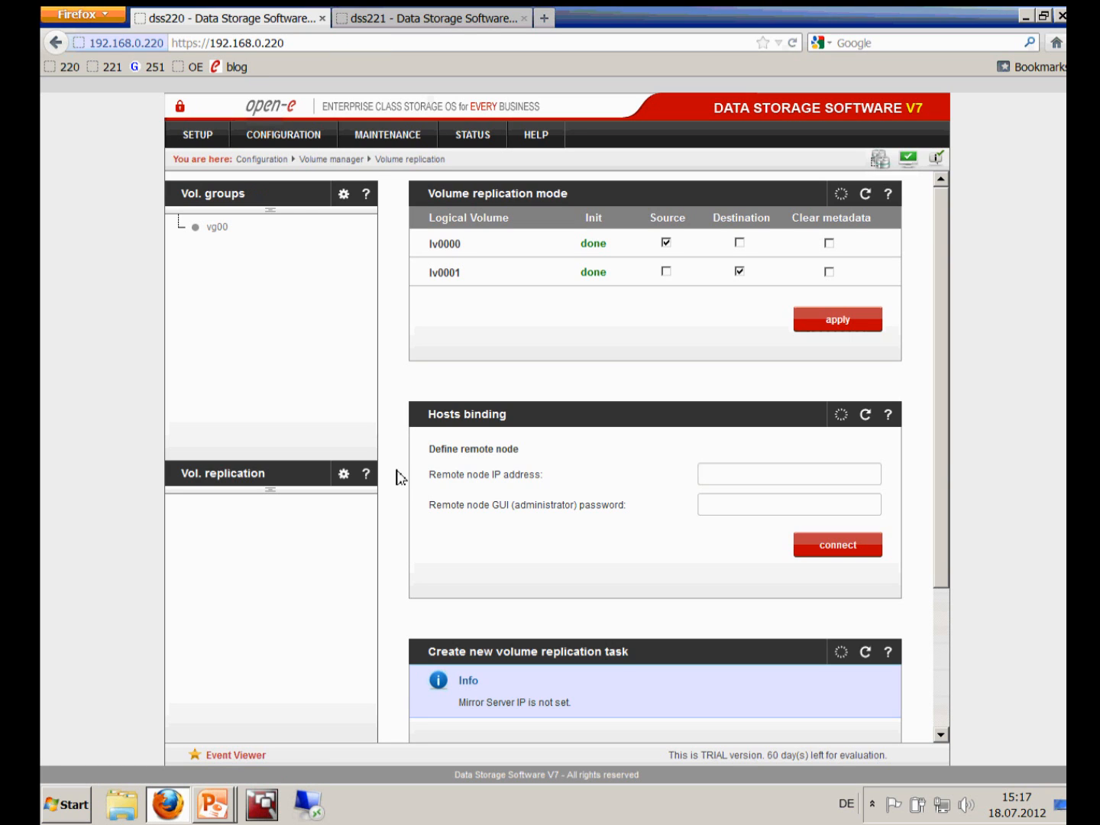
scroll(399, 476, "down", 2)
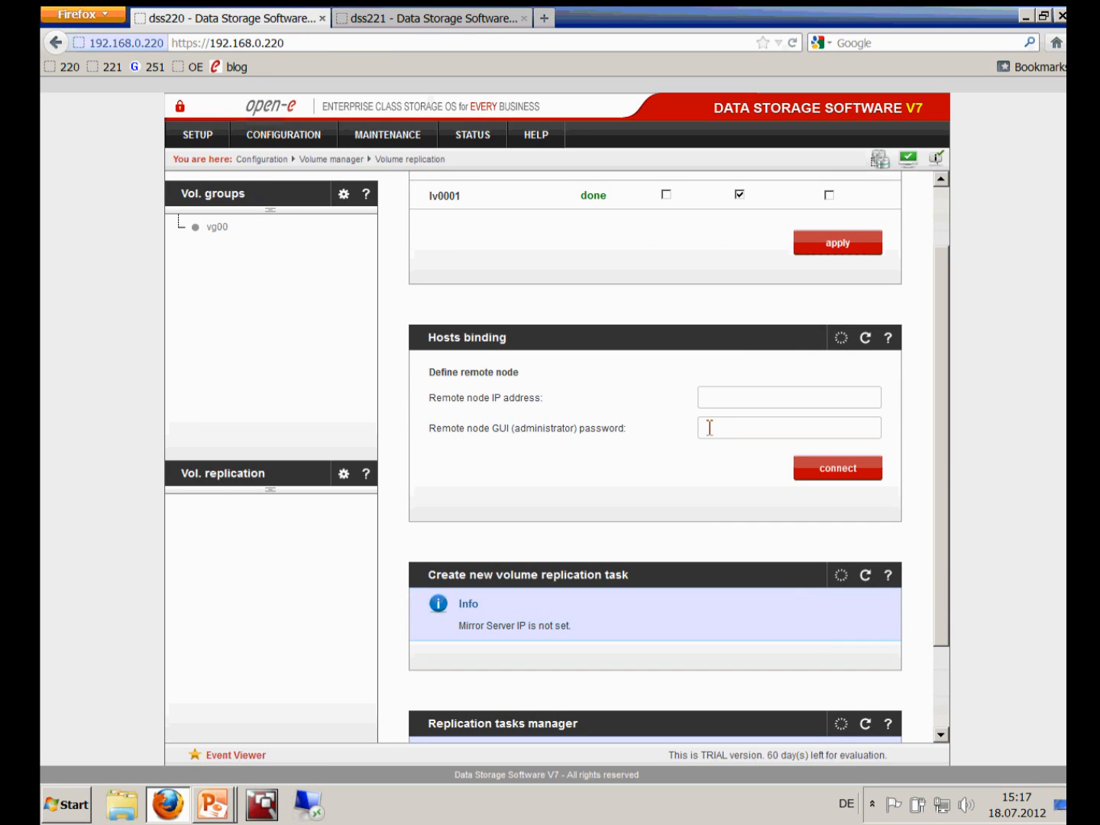
scroll(710, 432, "up", 2)
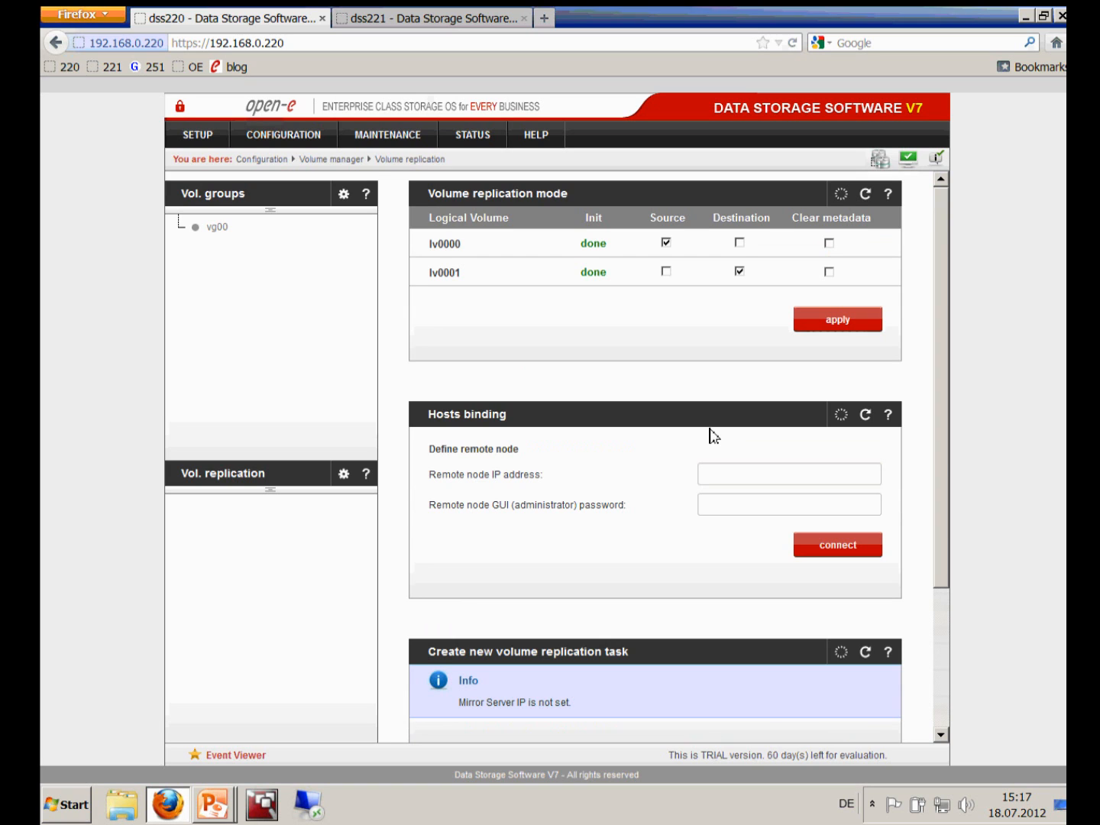
scroll(711, 435, "down", 3)
scroll(710, 431, "up", 1)
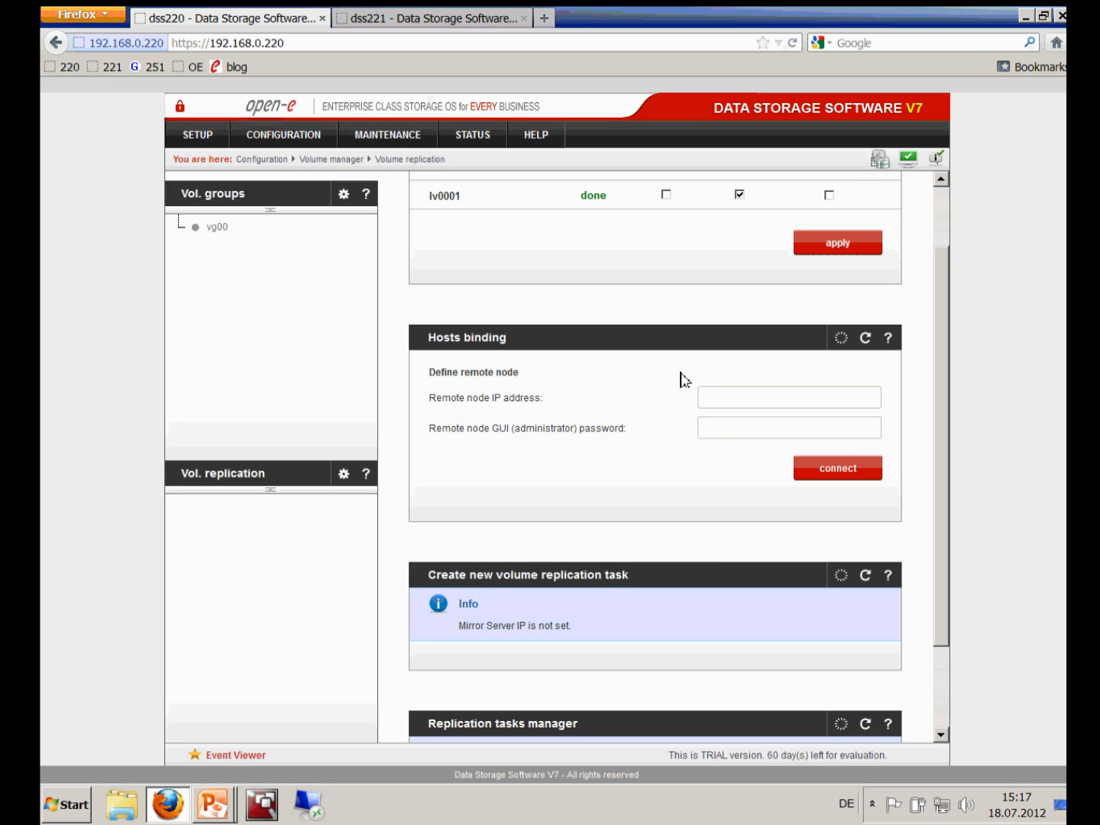
left_click_drag(427, 338, 512, 347)
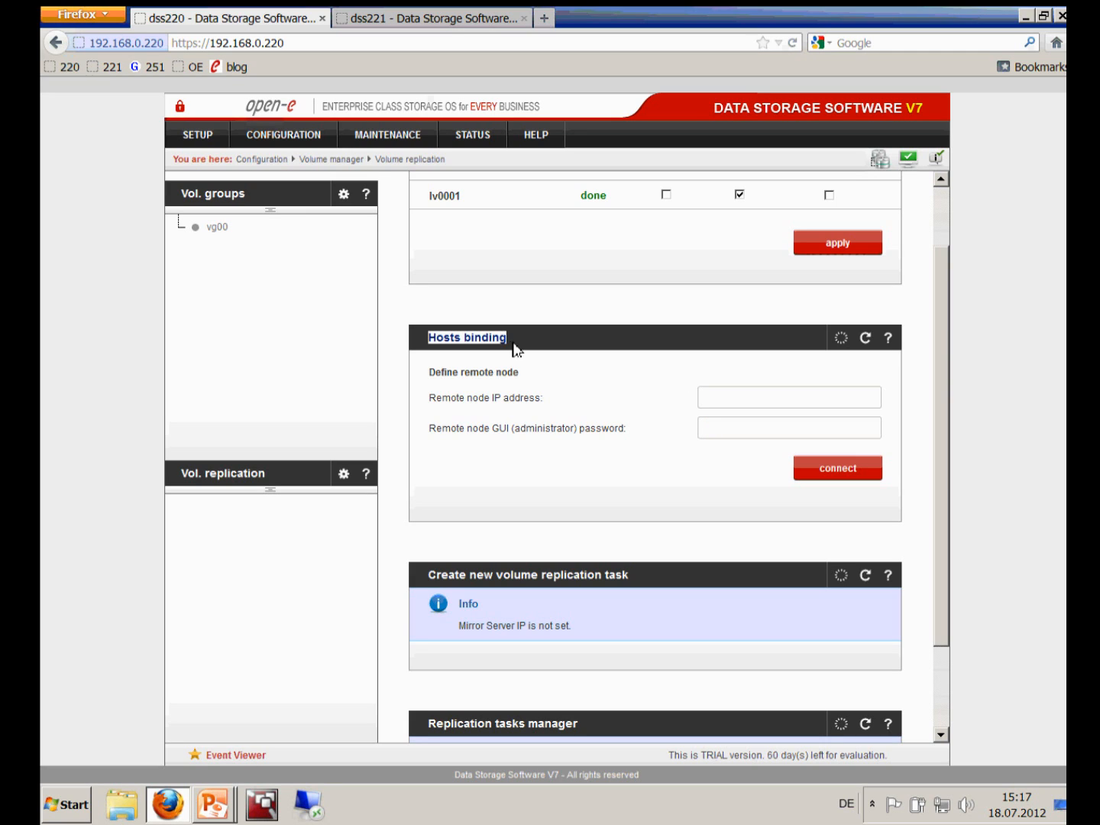
left_click(780, 395)
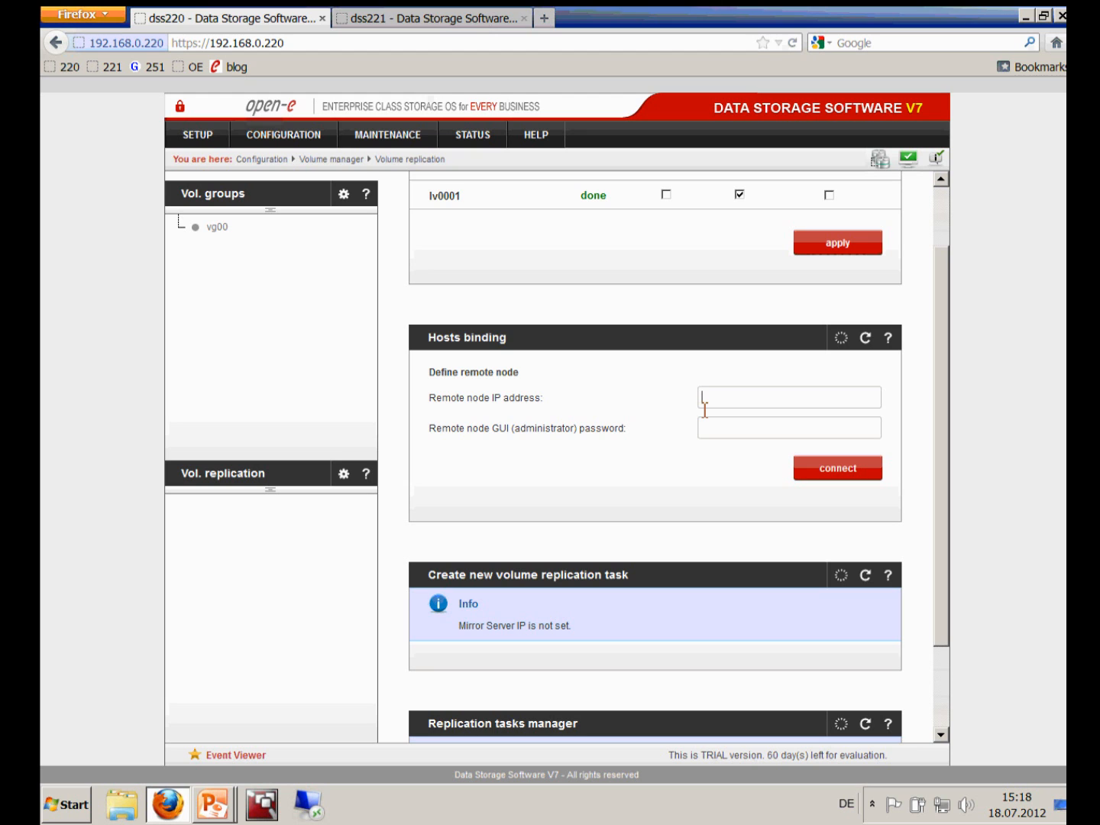
key("alt+Tab")
key("alt+Tab")
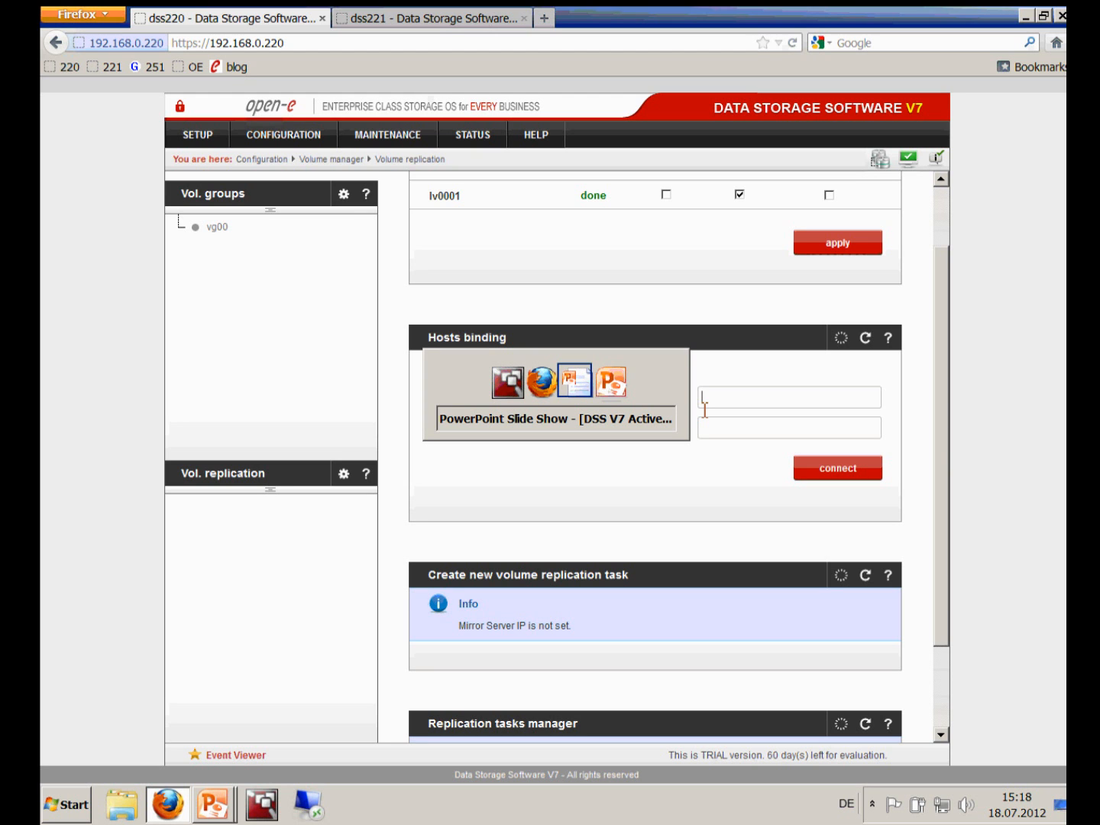
key("alt+Tab")
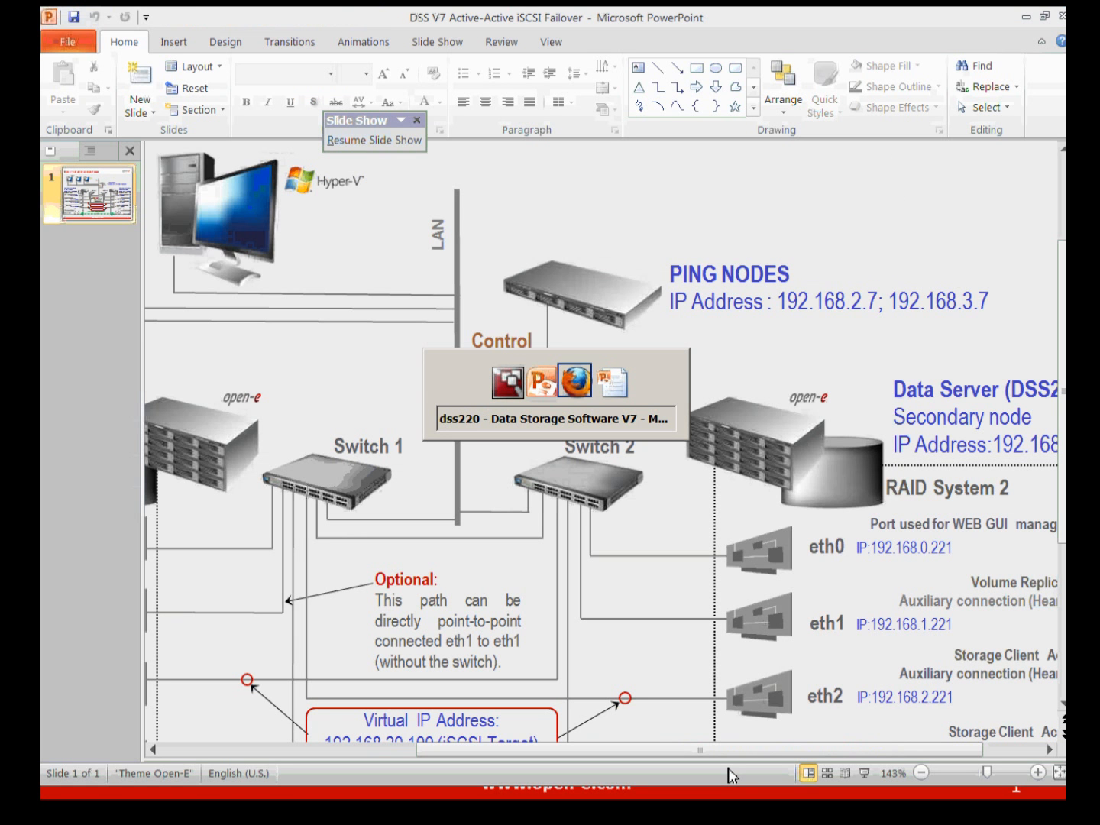
key("alt+Tab")
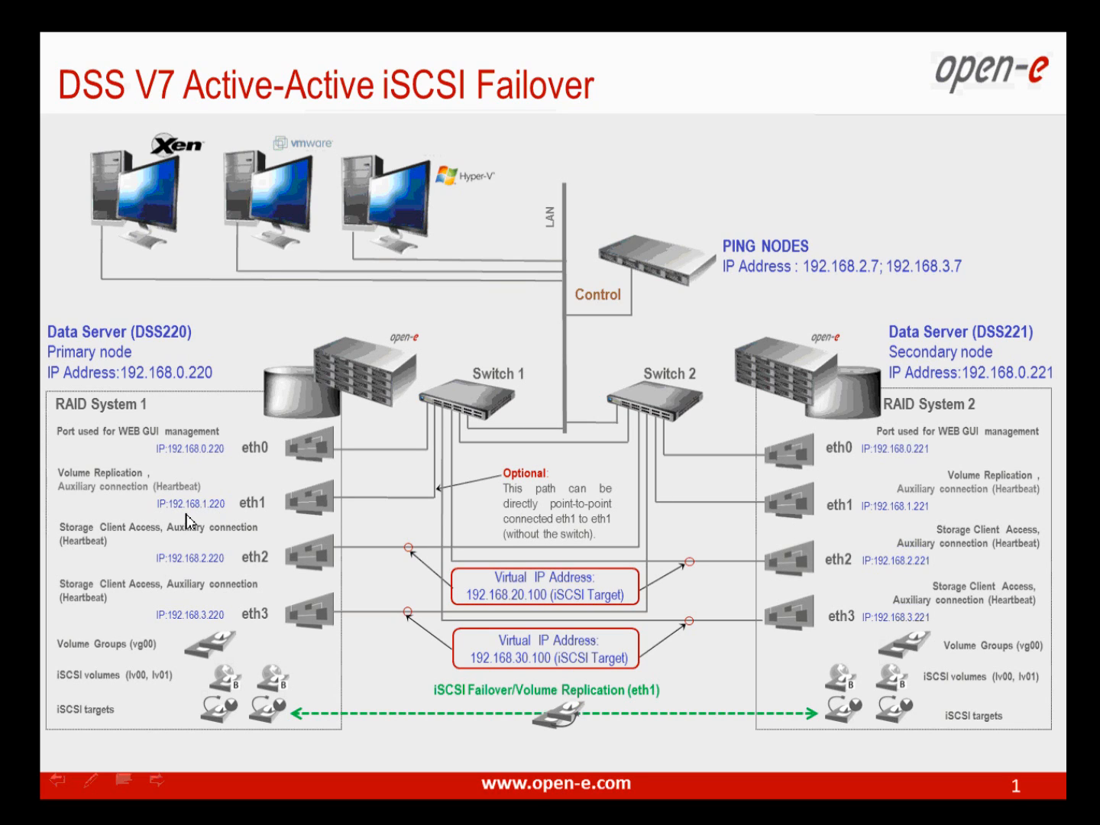
key("alt+Tab")
key("alt+Tab")
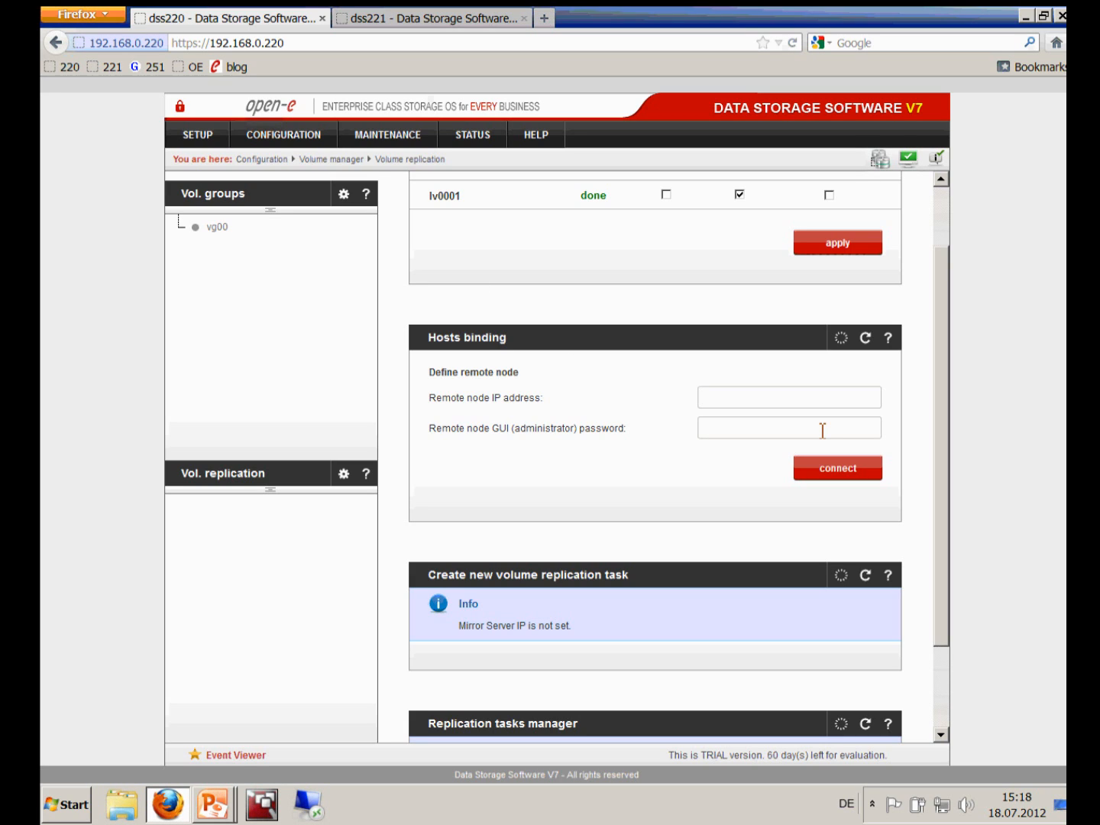
Bind dss220 to the remote node 192.168.1.221 using the administrator password
type("192.168.1.221")
type("admin")
left_click(838, 469)
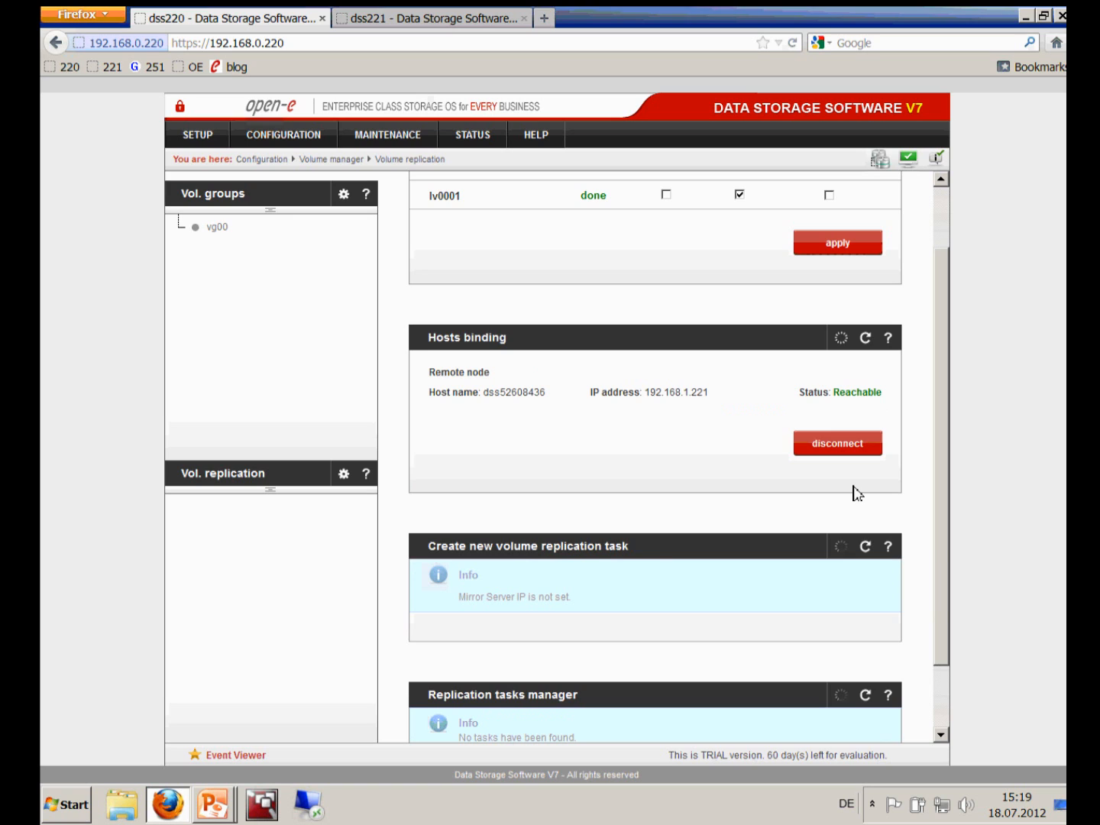
Name the new volume replication task 'mirror'
scroll(813, 520, "down", 2)
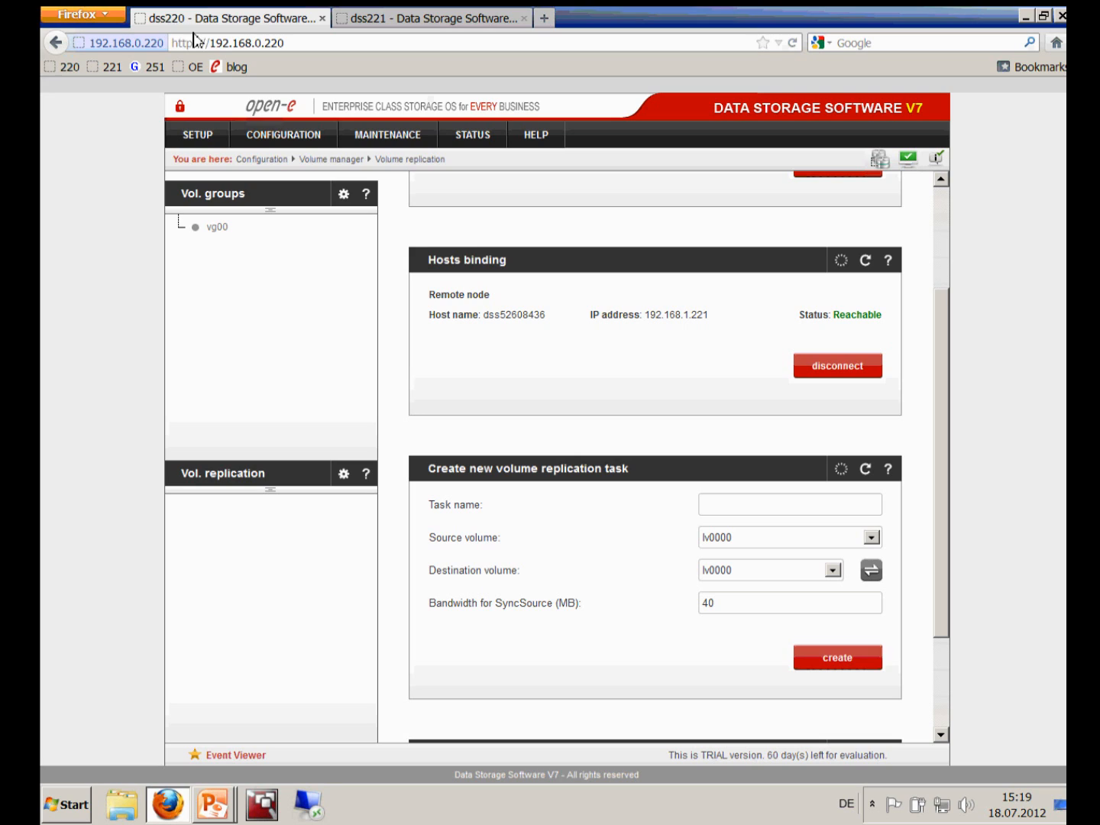
left_click(756, 508)
type("m")
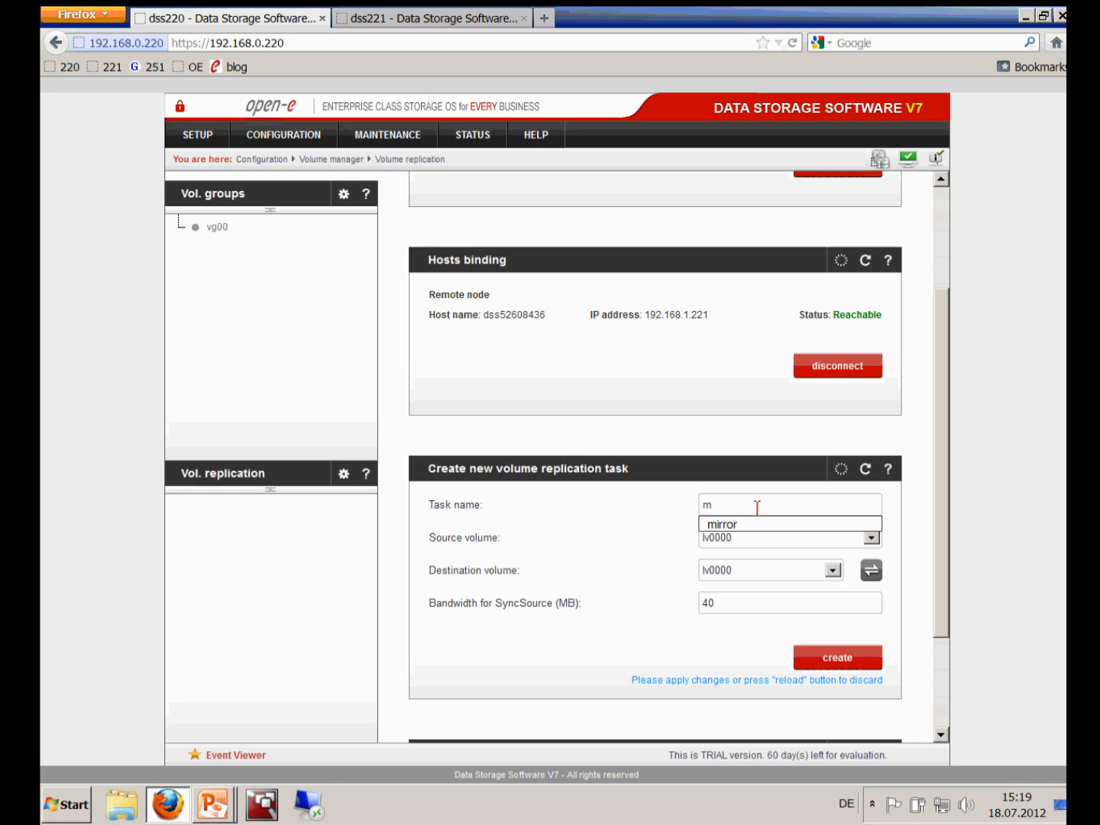
type("0")
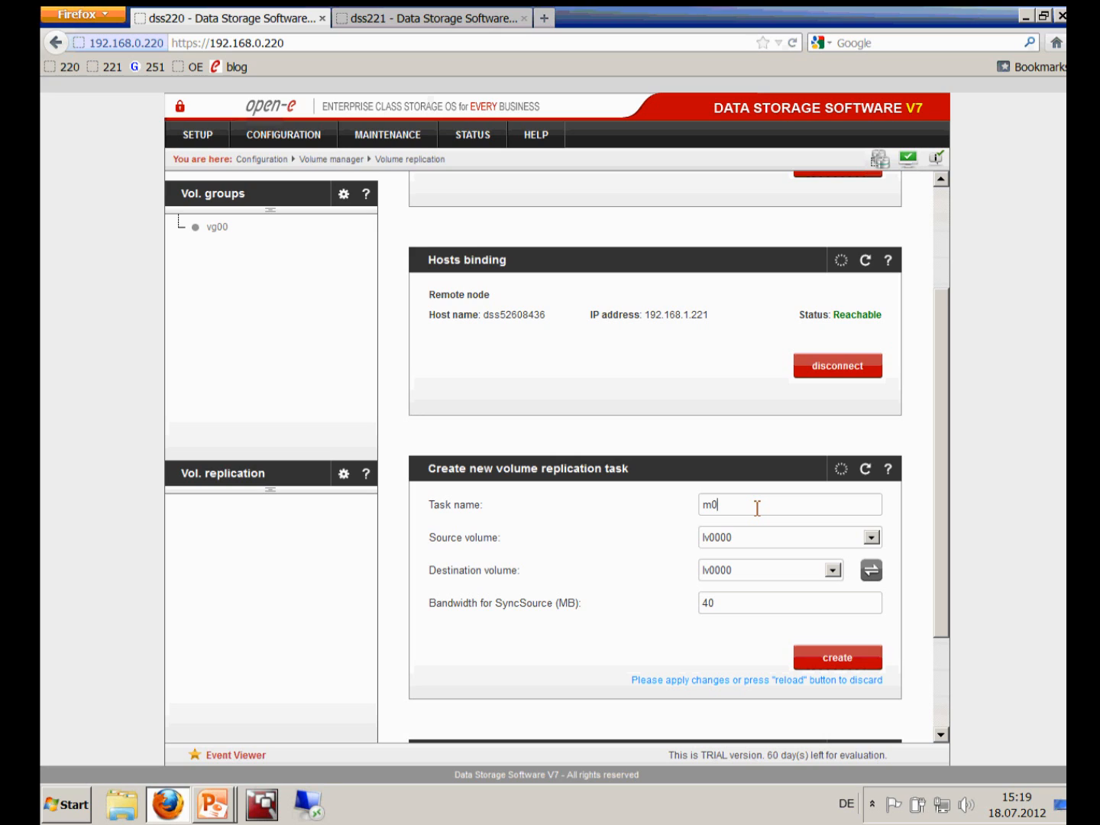
key("BackSpace")
key("Down")
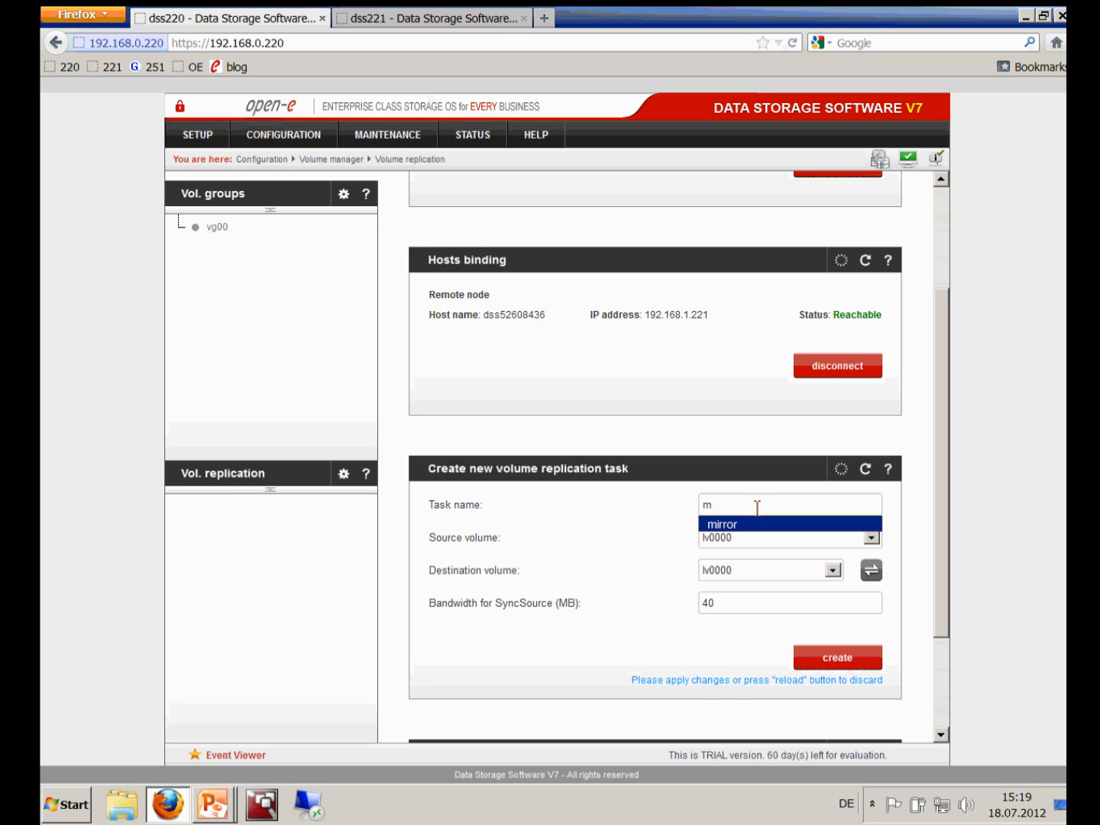
key("Tab")
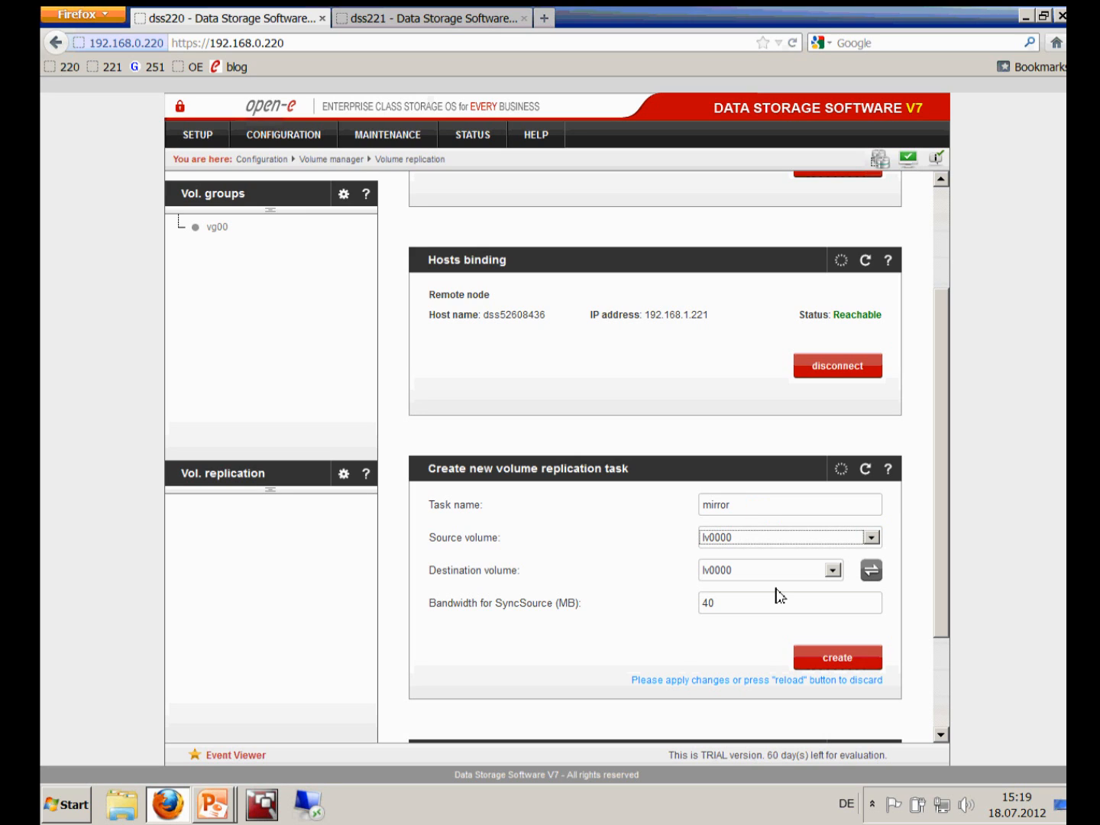
Keep lv0000 as source and destination volume and set sync bandwidth to 50 MB
left_click(879, 539)
left_click(878, 540)
left_click(833, 570)
left_click(753, 585)
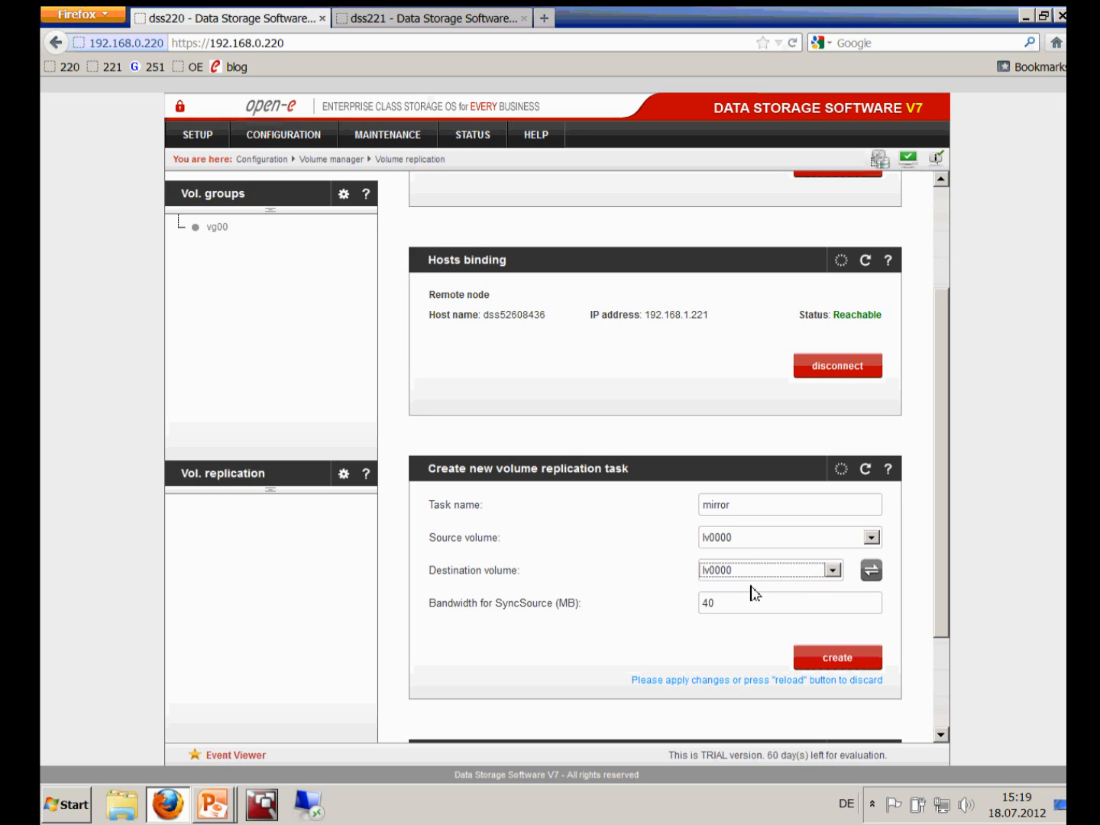
left_click(742, 608)
key("BackSpace")
key("BackSpace")
type("50")
left_click(834, 666)
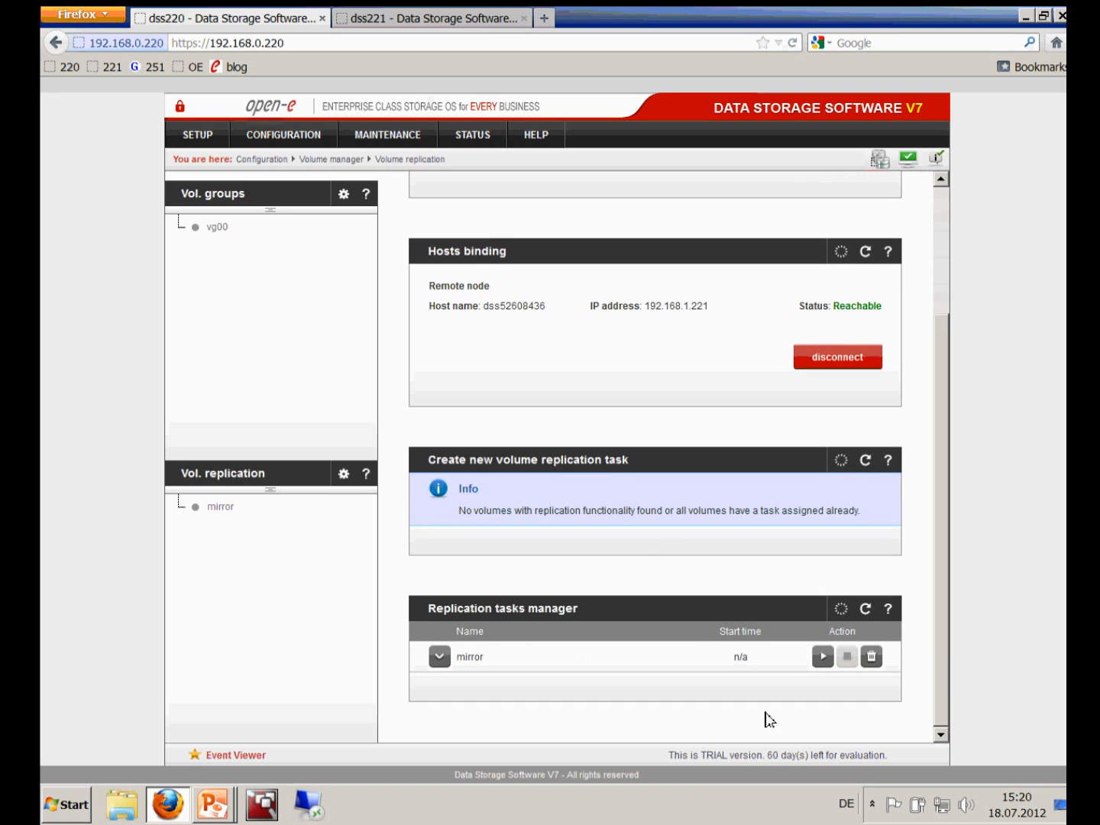
left_click(822, 657)
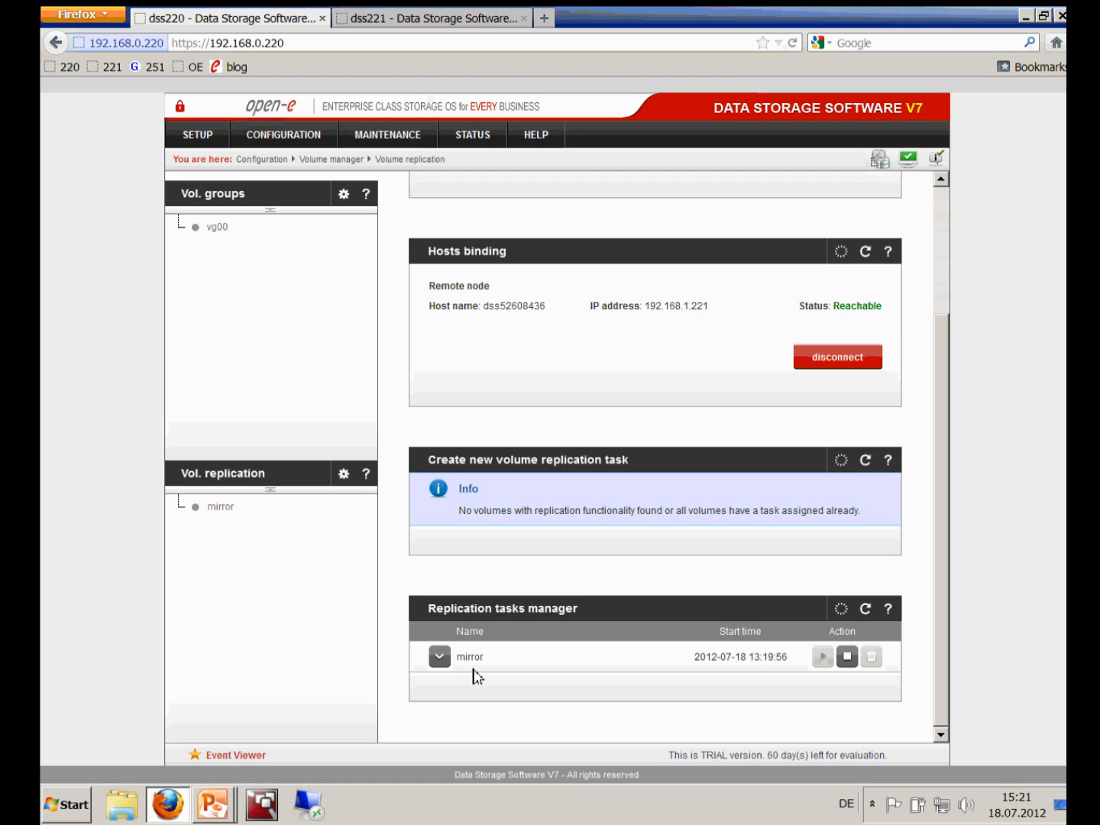
left_click(448, 663)
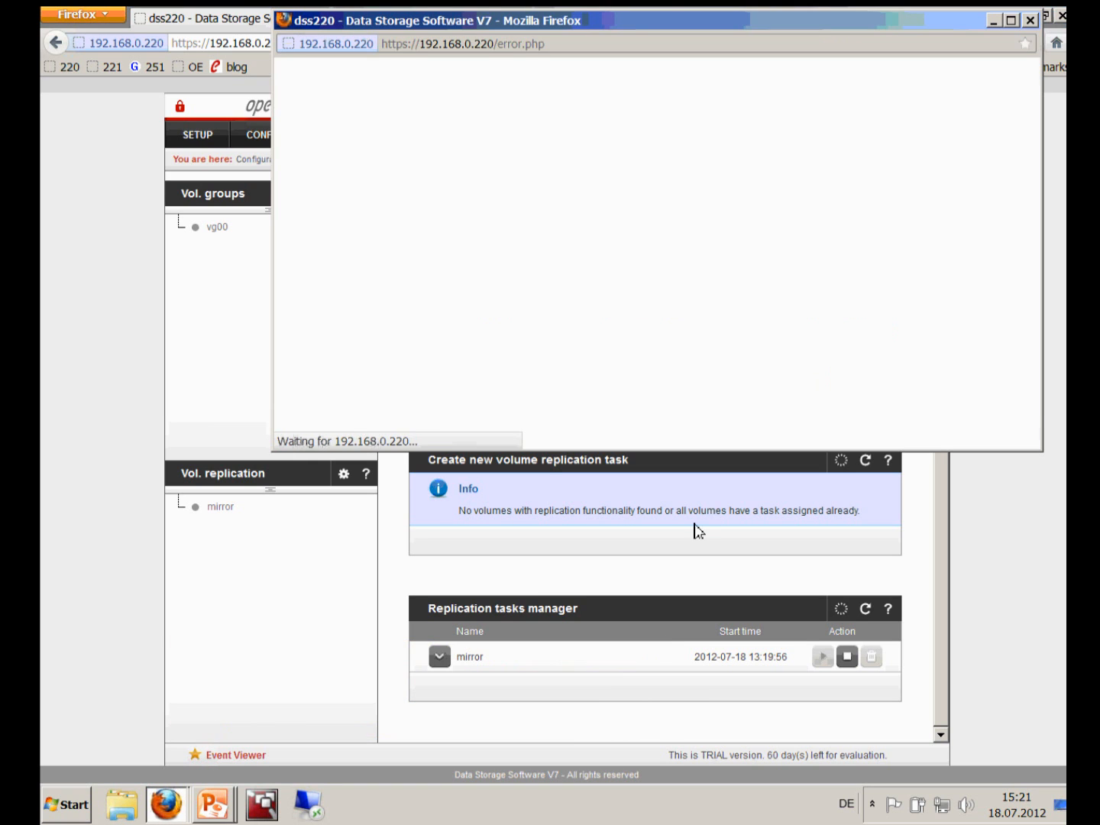
Inspect the volume replication event's details, then close the event viewer
left_click(547, 140)
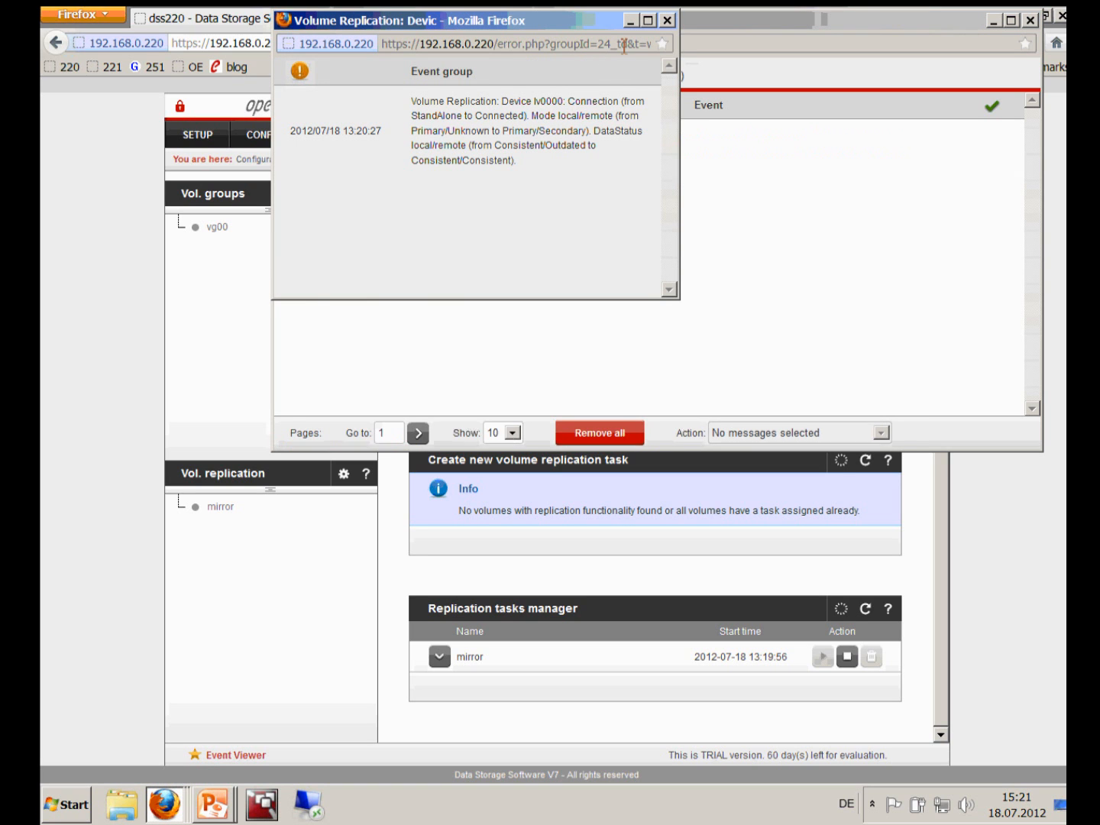
left_click(666, 21)
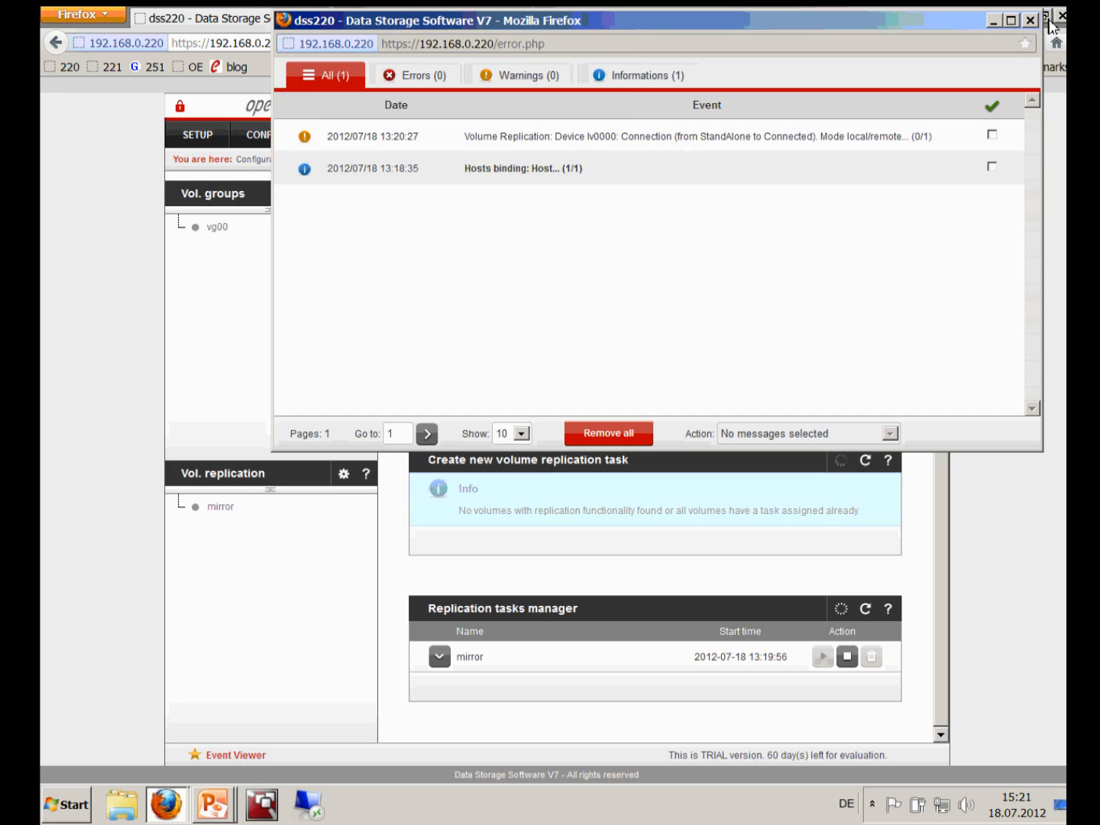
left_click(1031, 21)
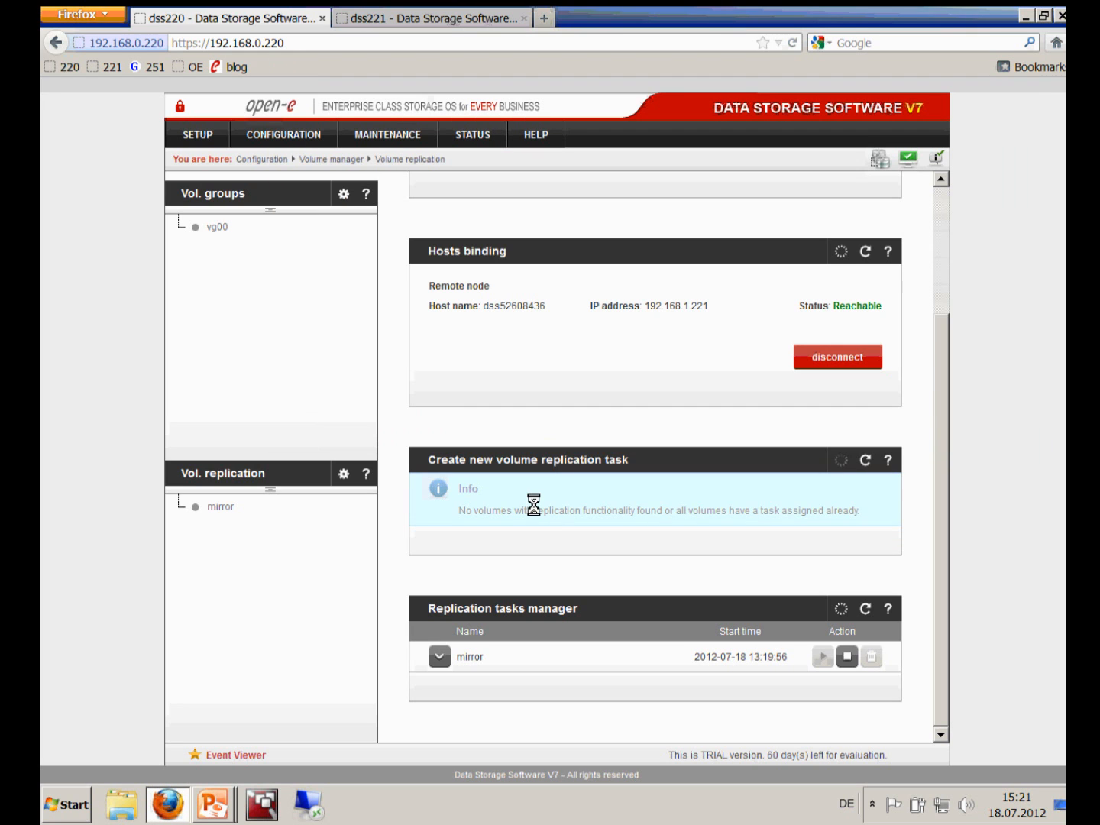
Expand and collapse the mirror task row to check its source, destination and protocol
left_click(439, 657)
scroll(458, 663, "down", 3)
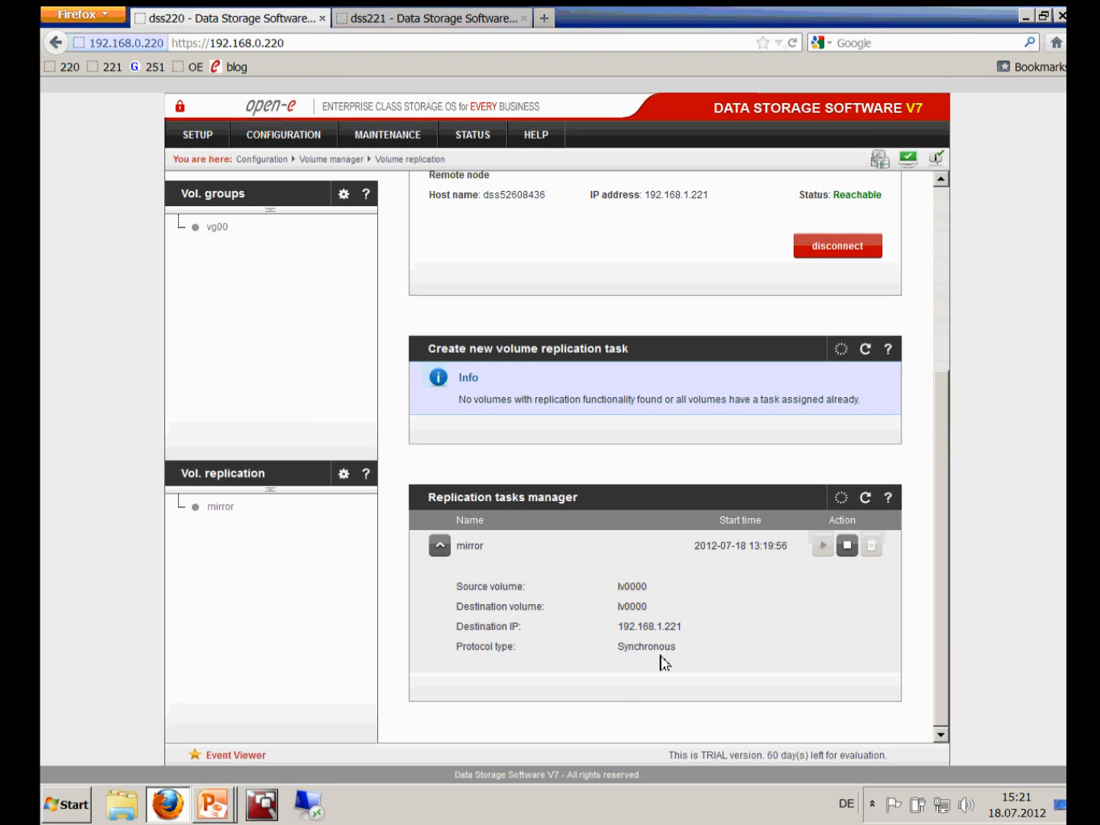
left_click(443, 551)
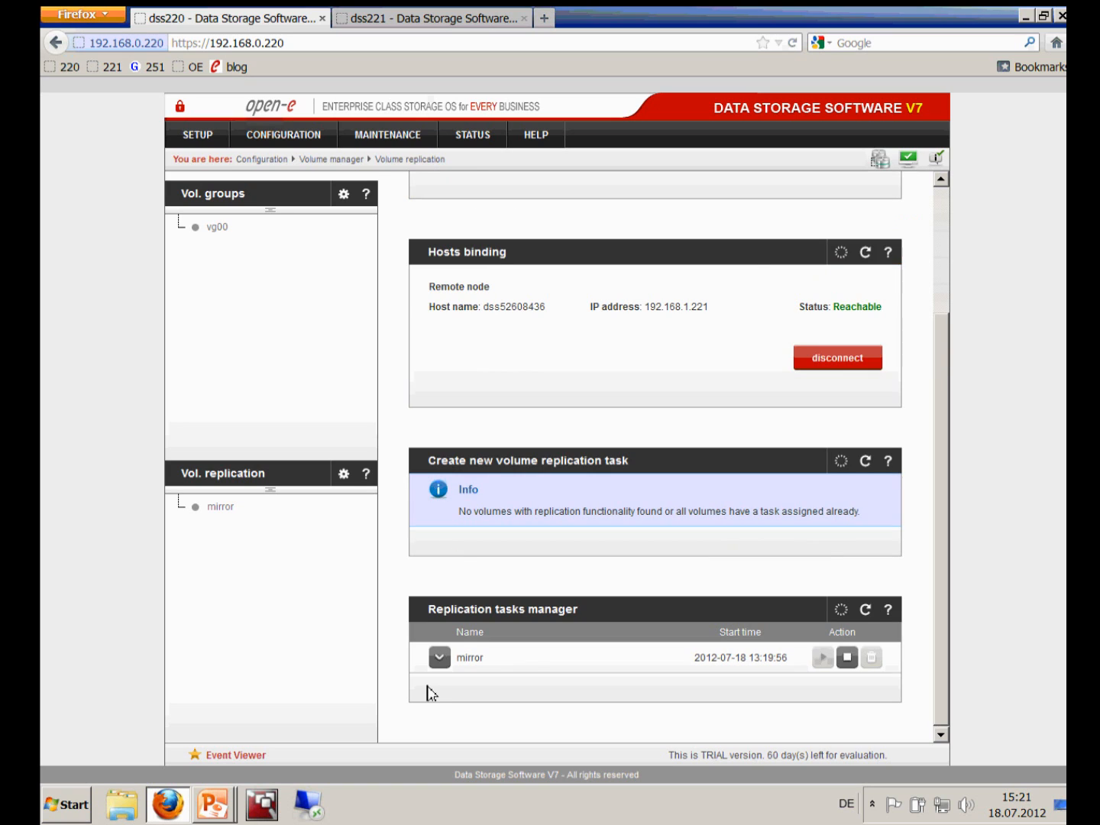
left_click(462, 136)
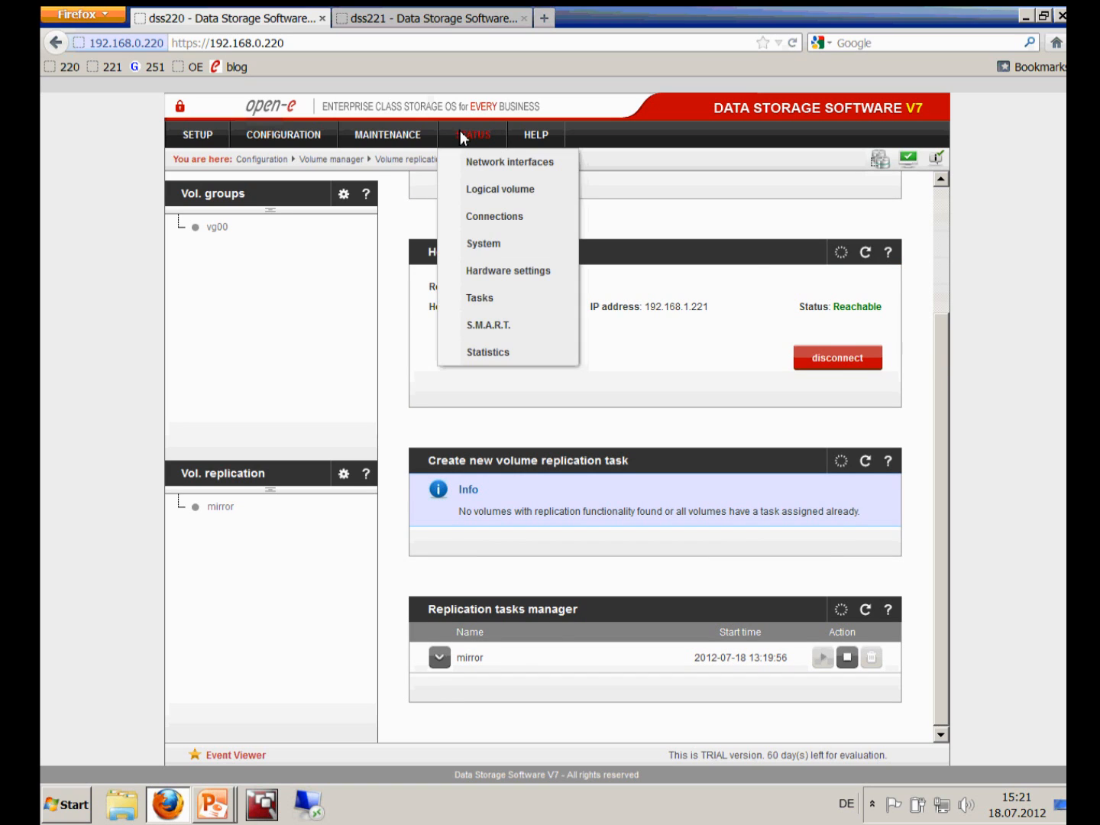
left_click(495, 305)
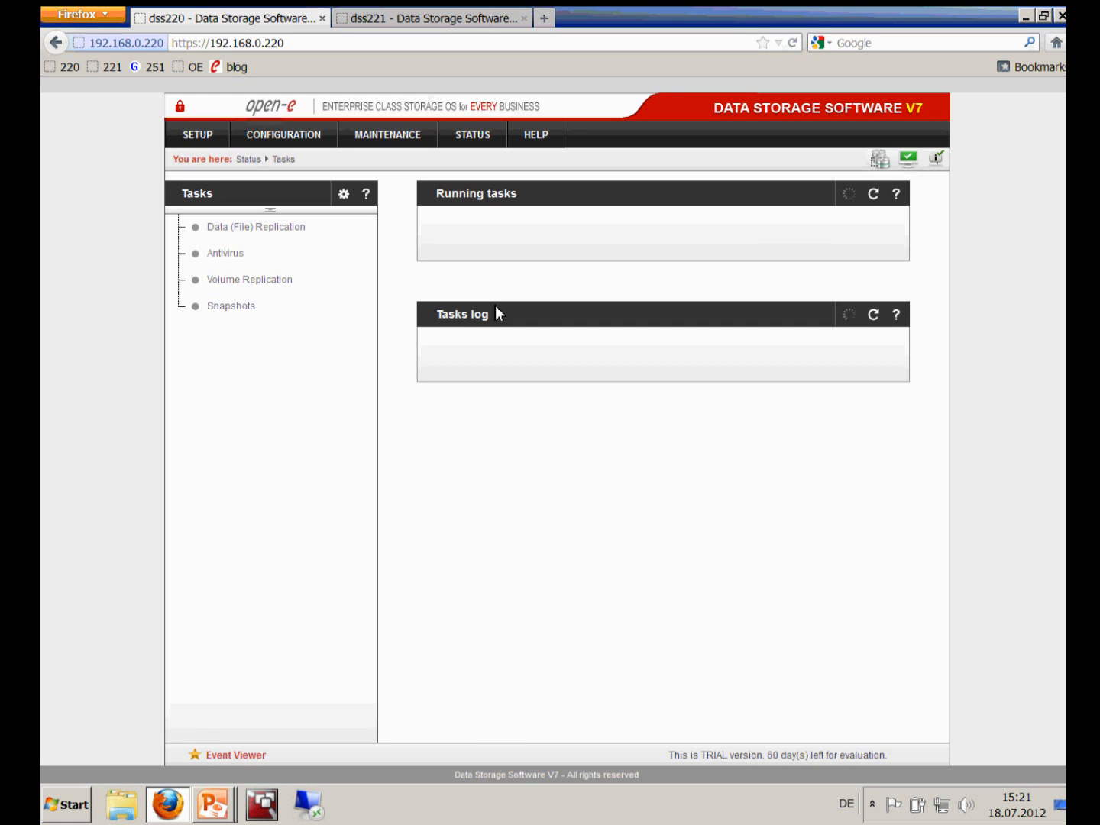
left_click(446, 248)
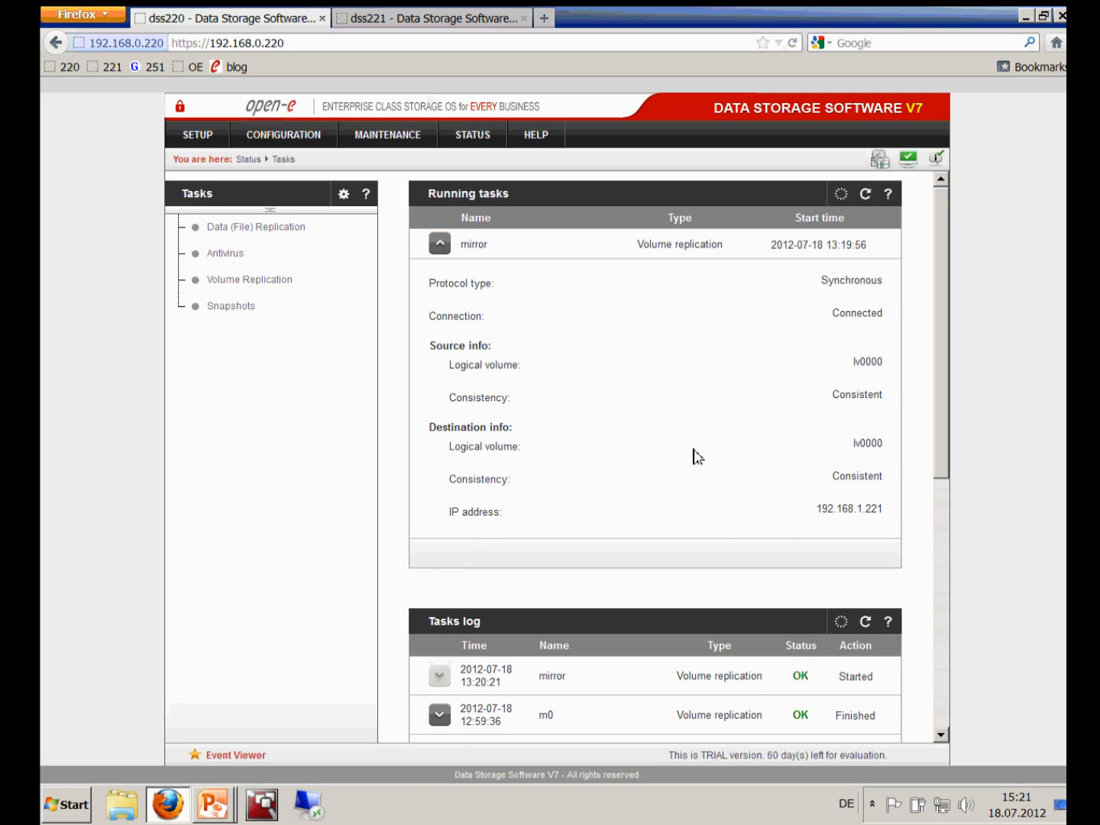
left_click_drag(823, 476, 905, 486)
left_click(904, 488)
left_click(440, 252)
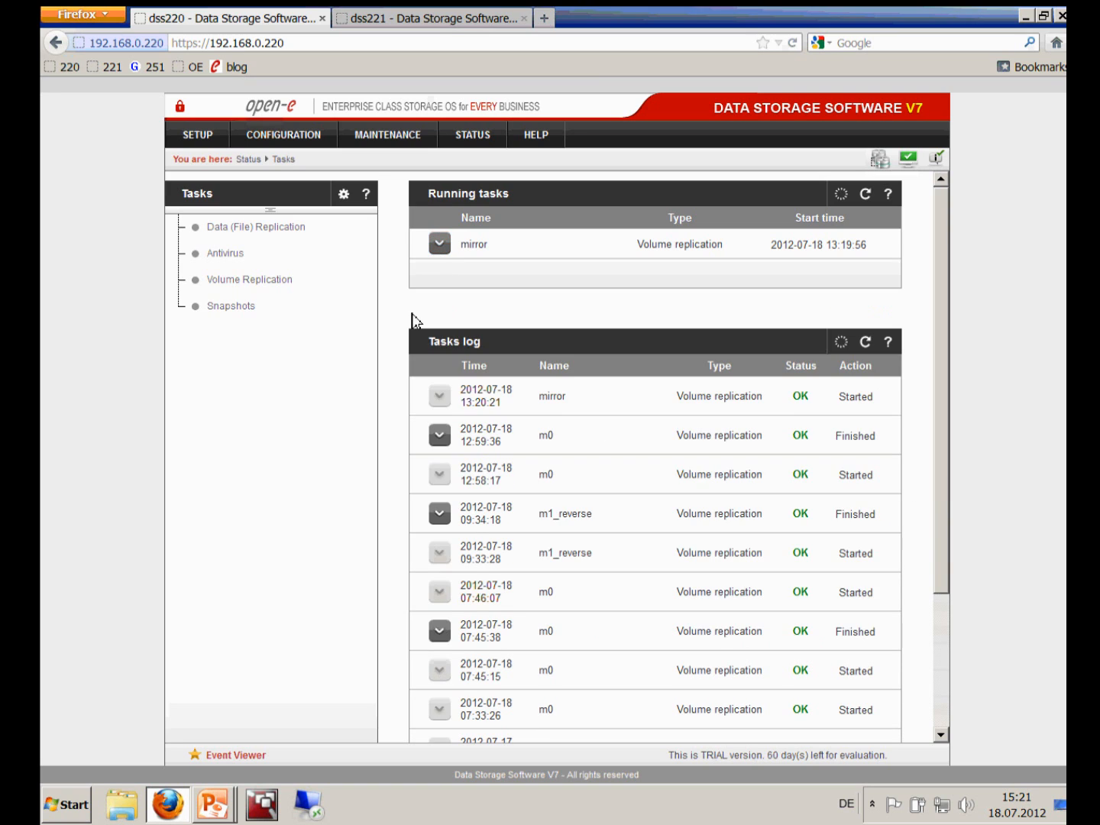
left_click(270, 150)
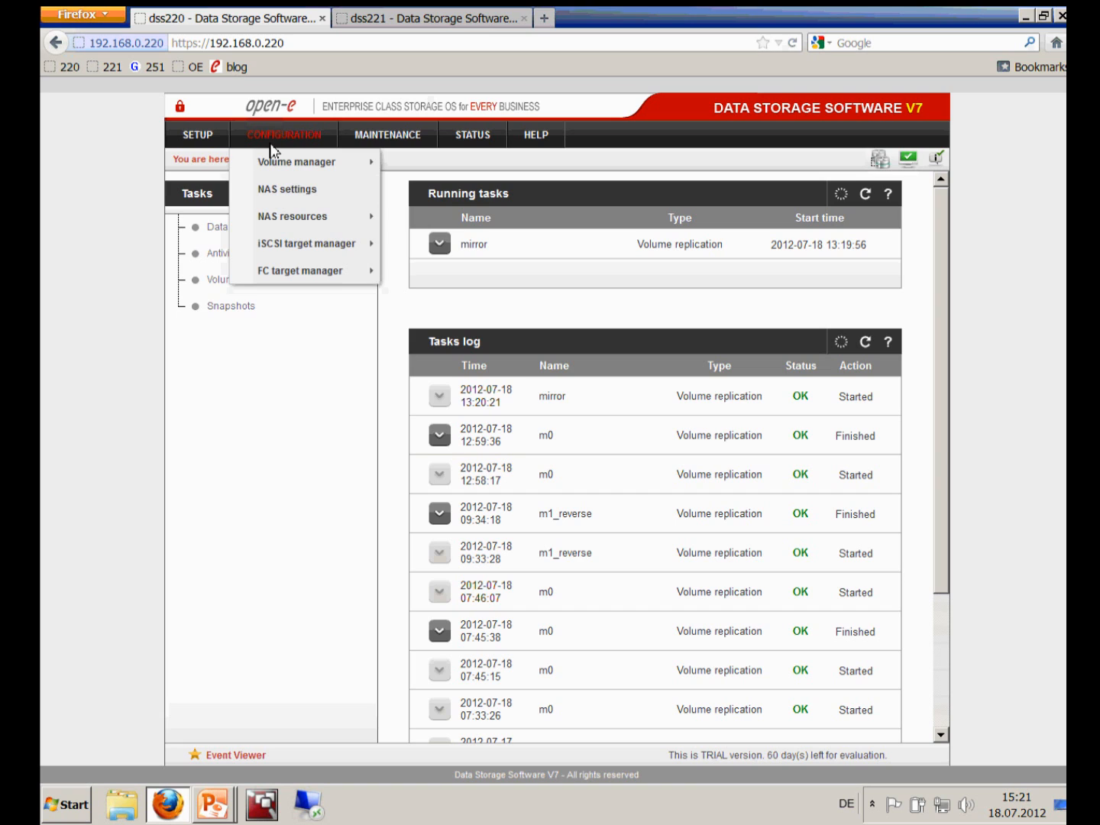
mouse_move(356, 173)
left_click(420, 191)
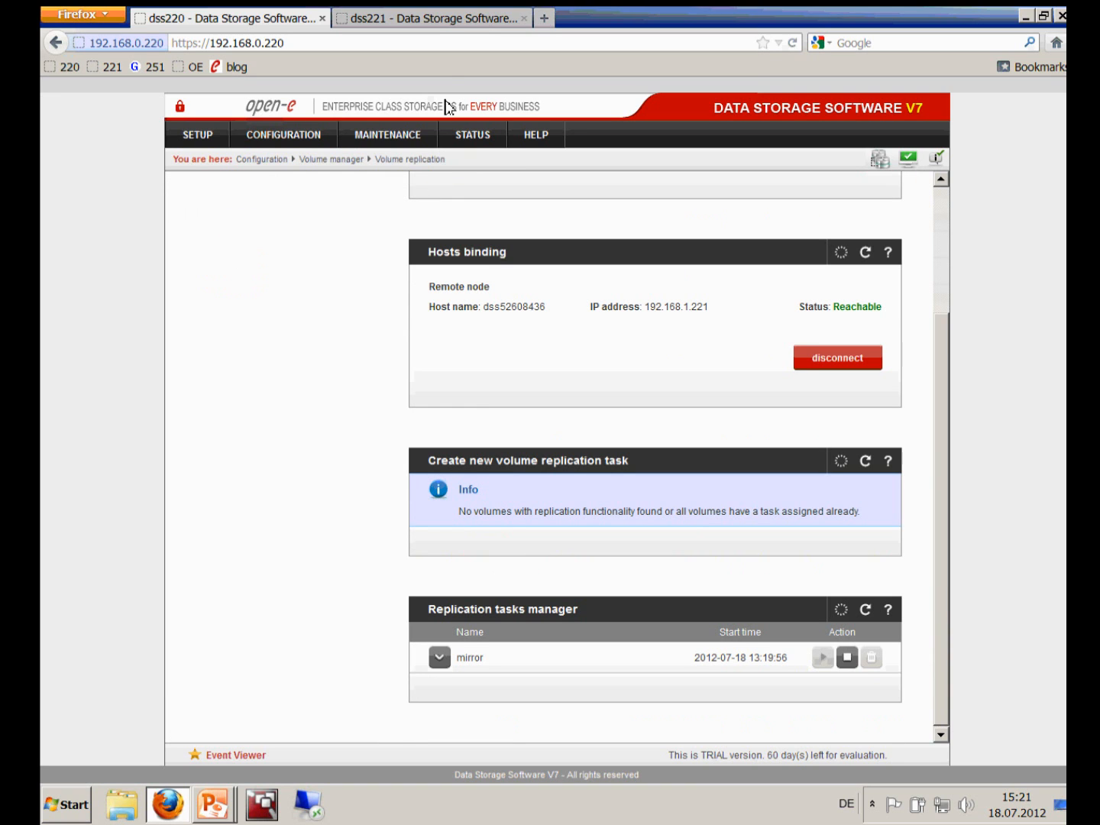
left_click(447, 24)
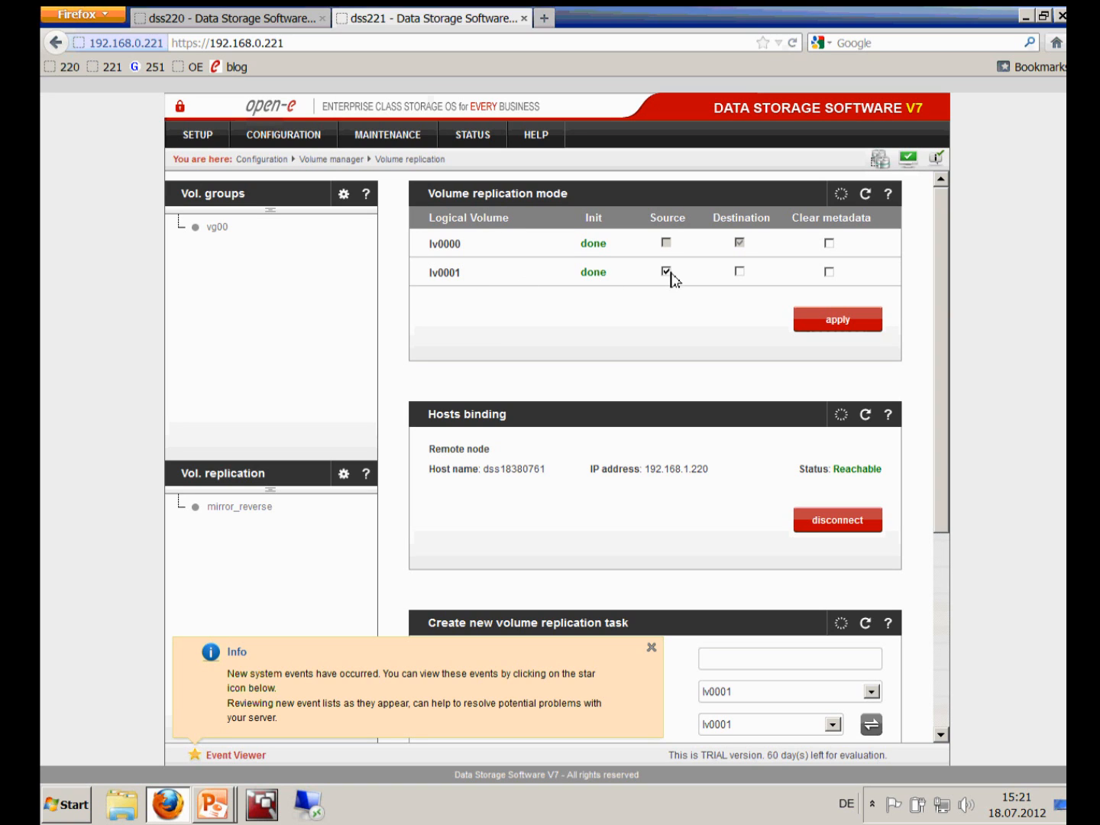
On dss221, dismiss the events notice and name the new replication task 'mirror1'
scroll(733, 413, "down", 1)
scroll(711, 458, "down", 1)
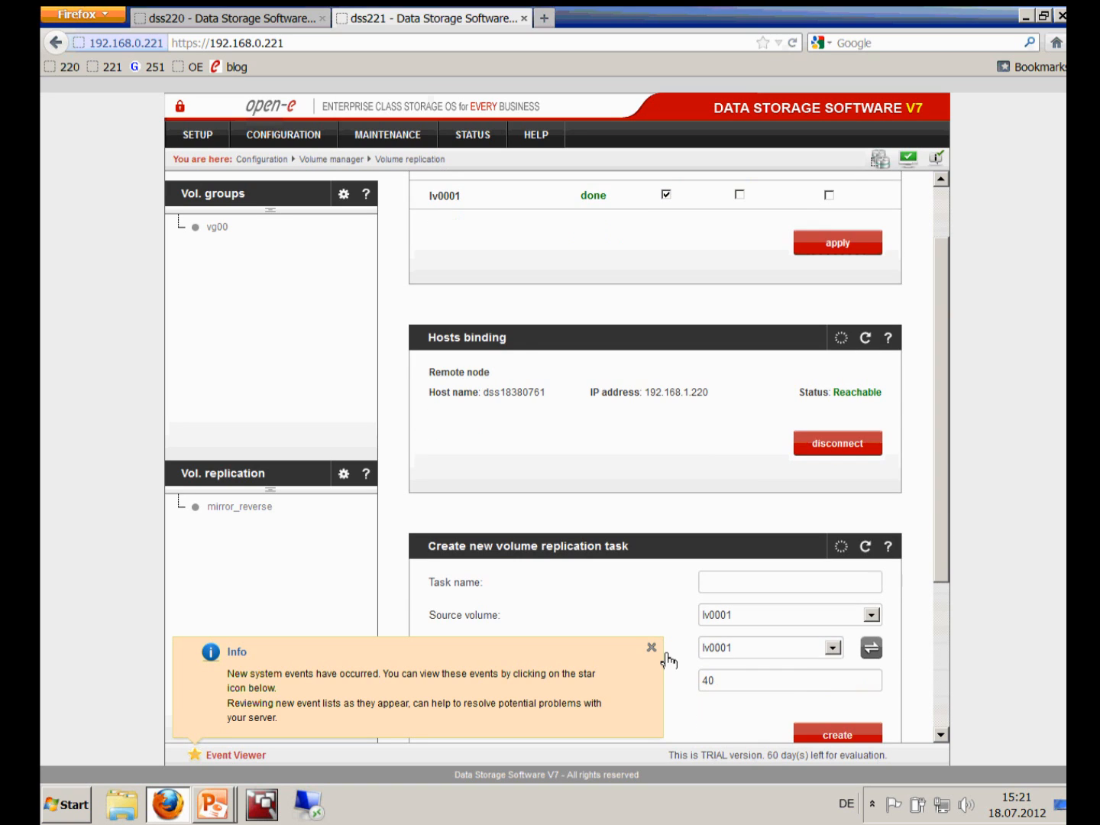
left_click(657, 651)
scroll(764, 581, "down", 1)
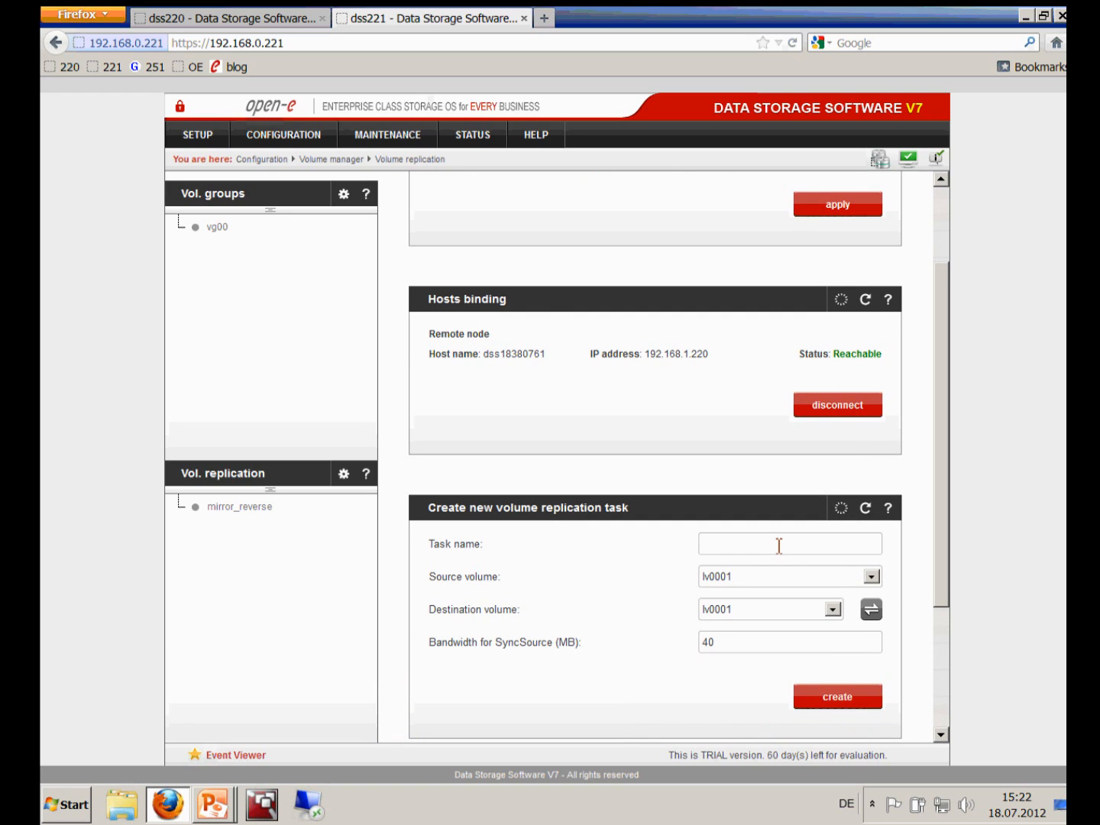
type("m")
key("Down")
key("Tab")
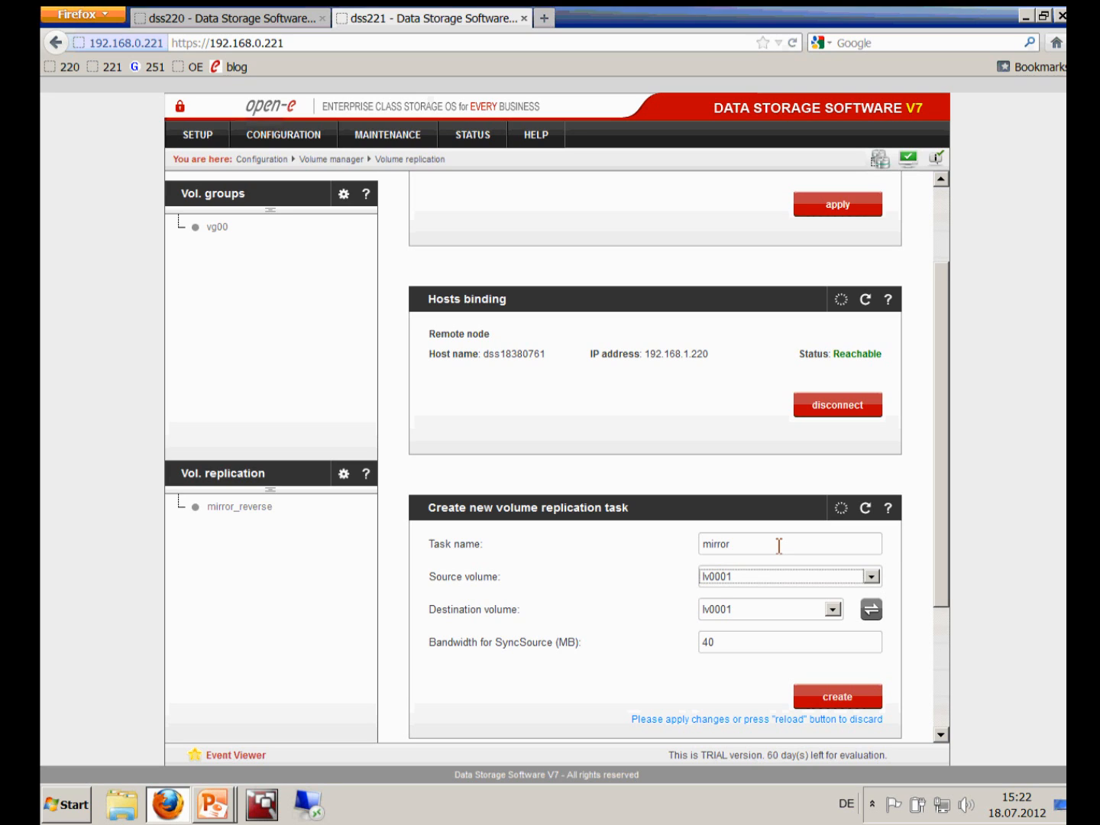
left_click(778, 546)
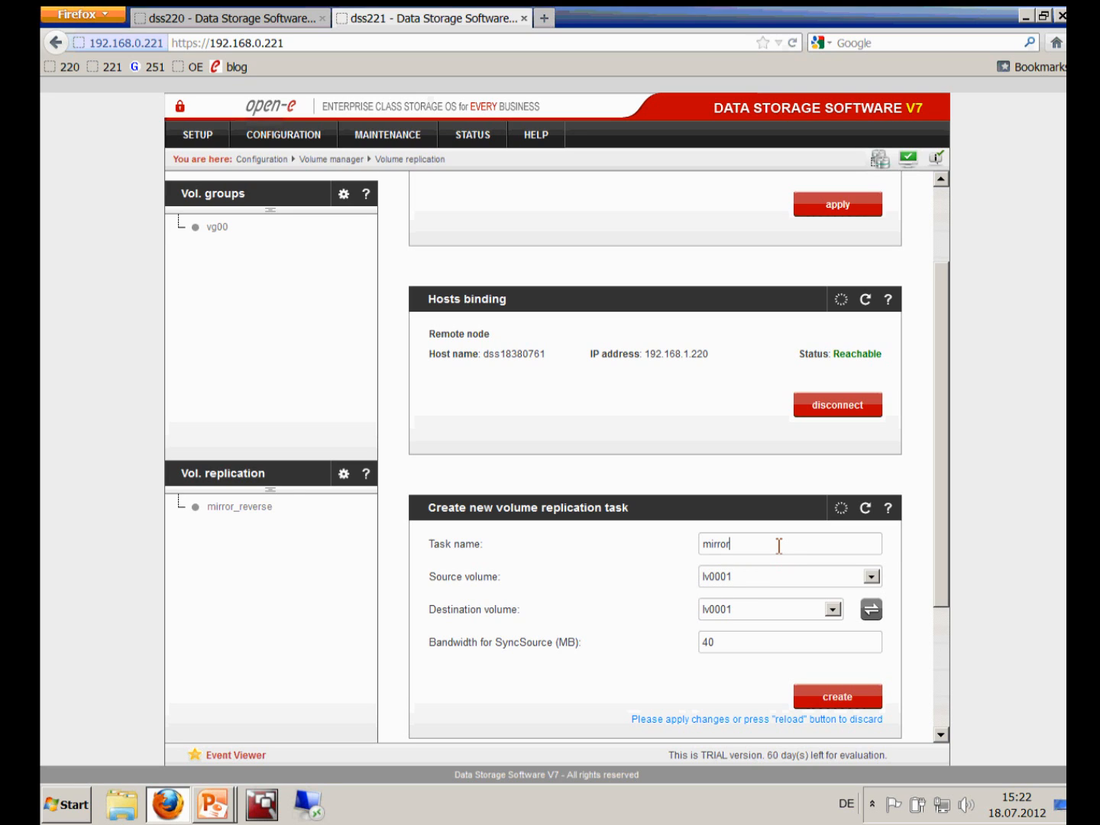
type("1")
Set bandwidth to 50 MB and create the mirror1 task from lv0001 to lv0001
left_click_drag(754, 647, 655, 646)
type("50")
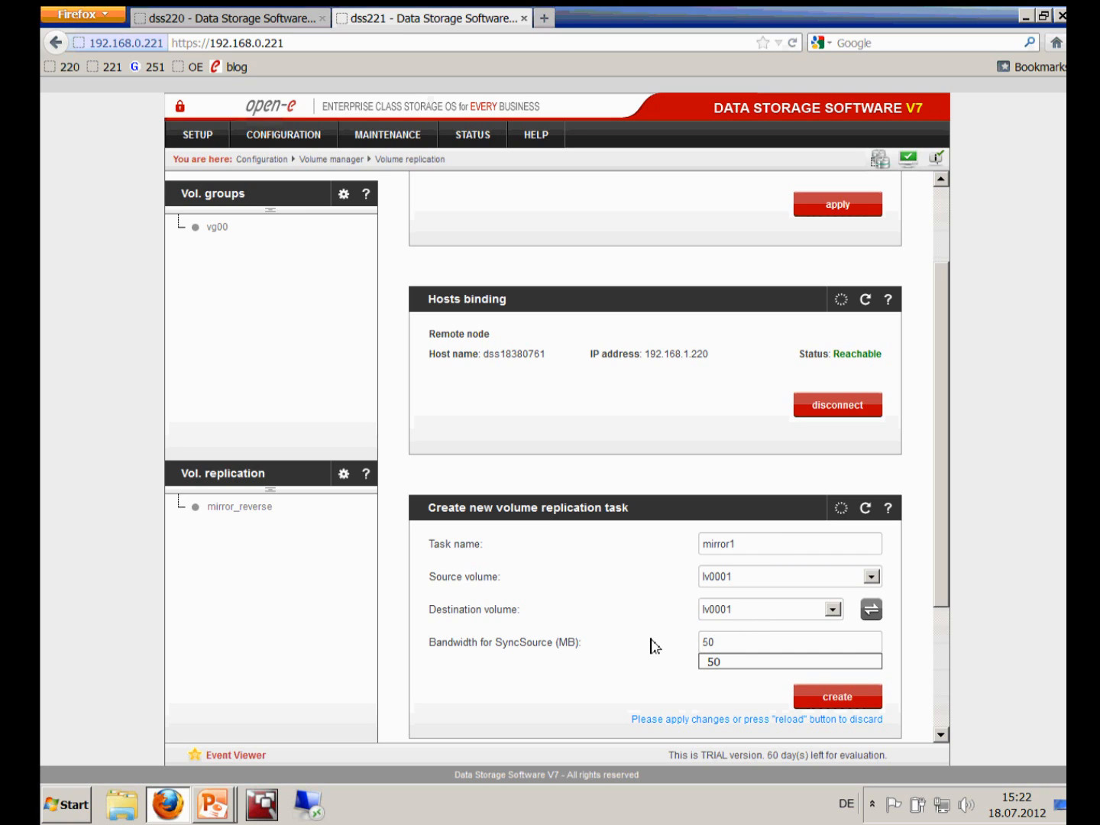
left_click(819, 696)
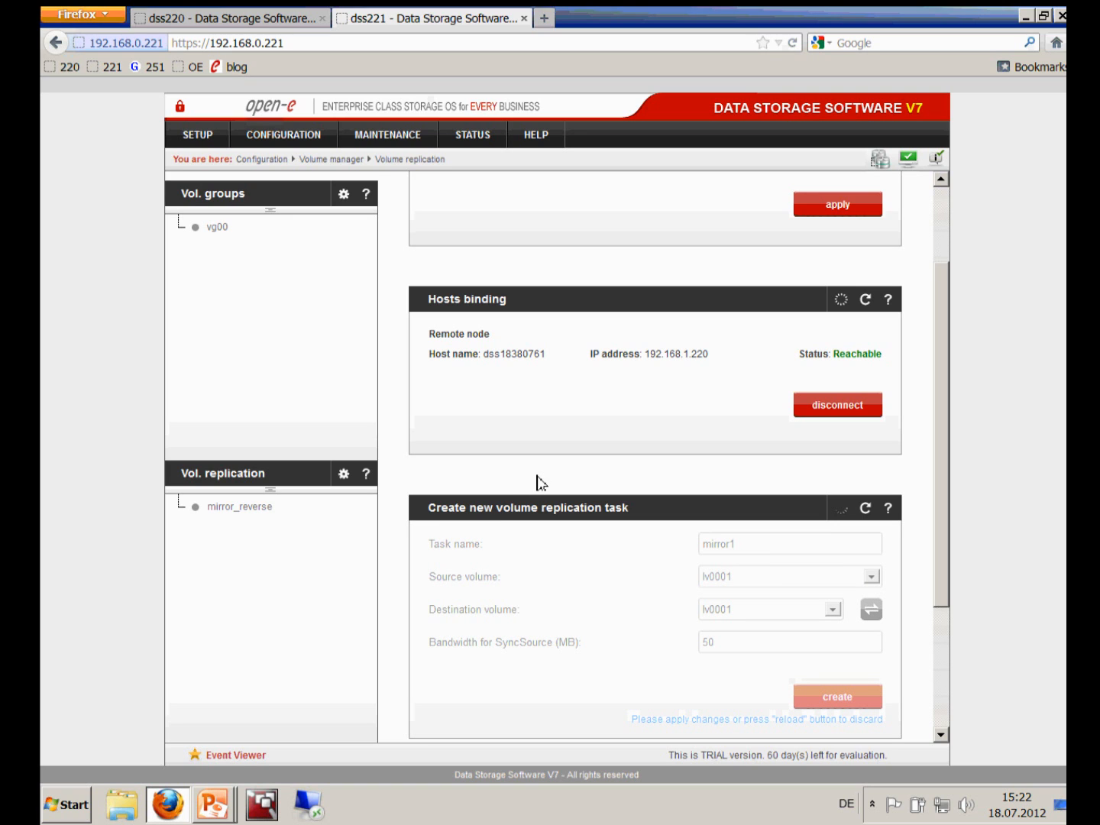
scroll(537, 483, "down", 3)
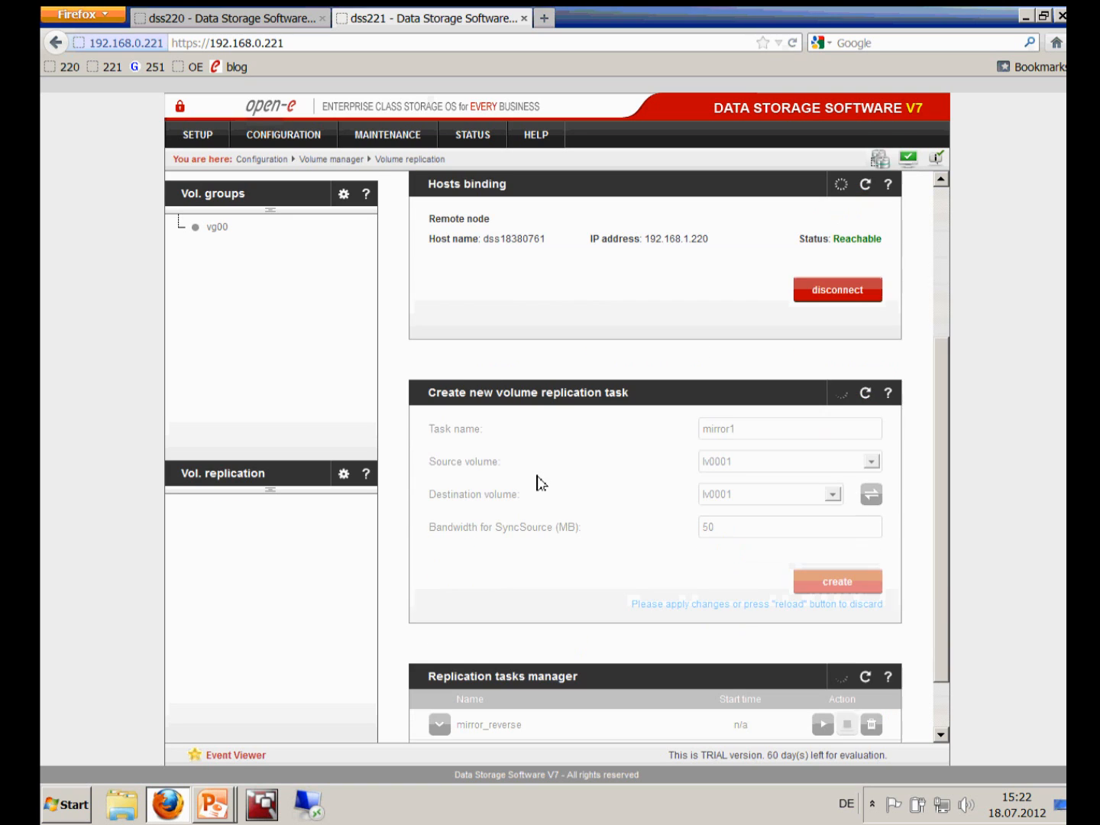
Switch to dss220 and show its task list with mirror1_reverse beside mirror
scroll(537, 483, "down", 2)
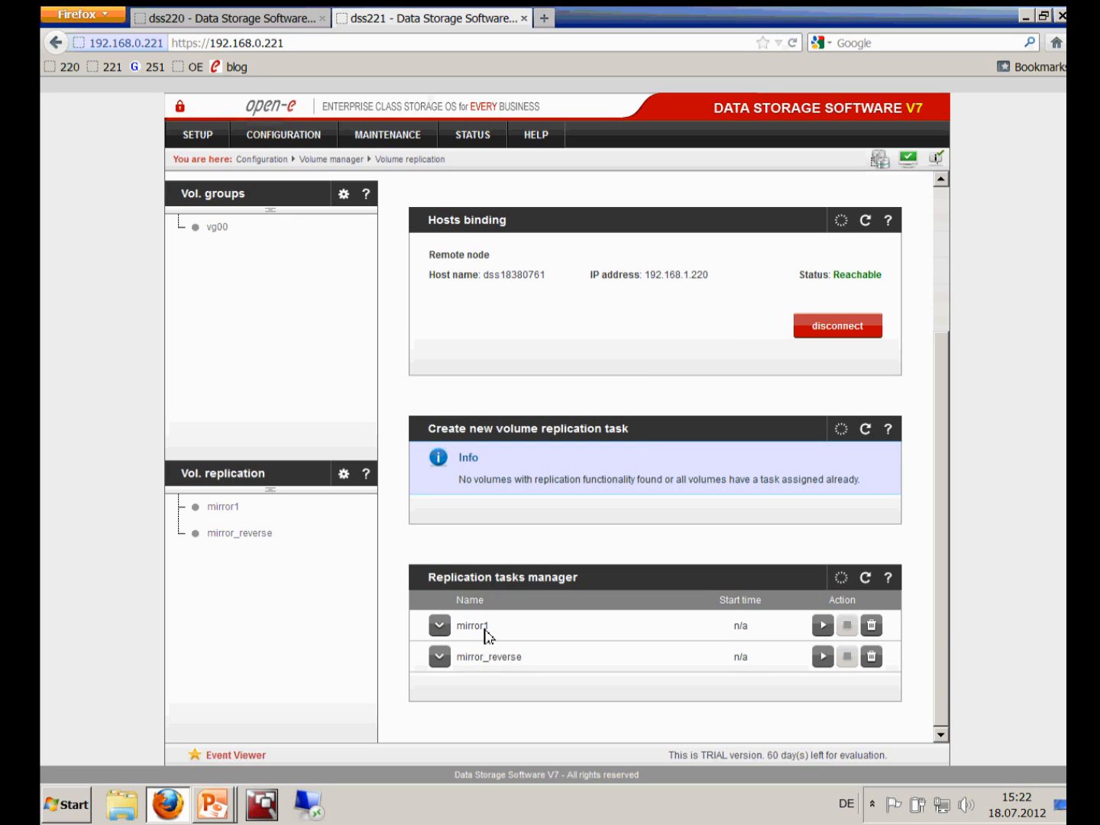
left_click(230, 21)
scroll(700, 427, "down", 4)
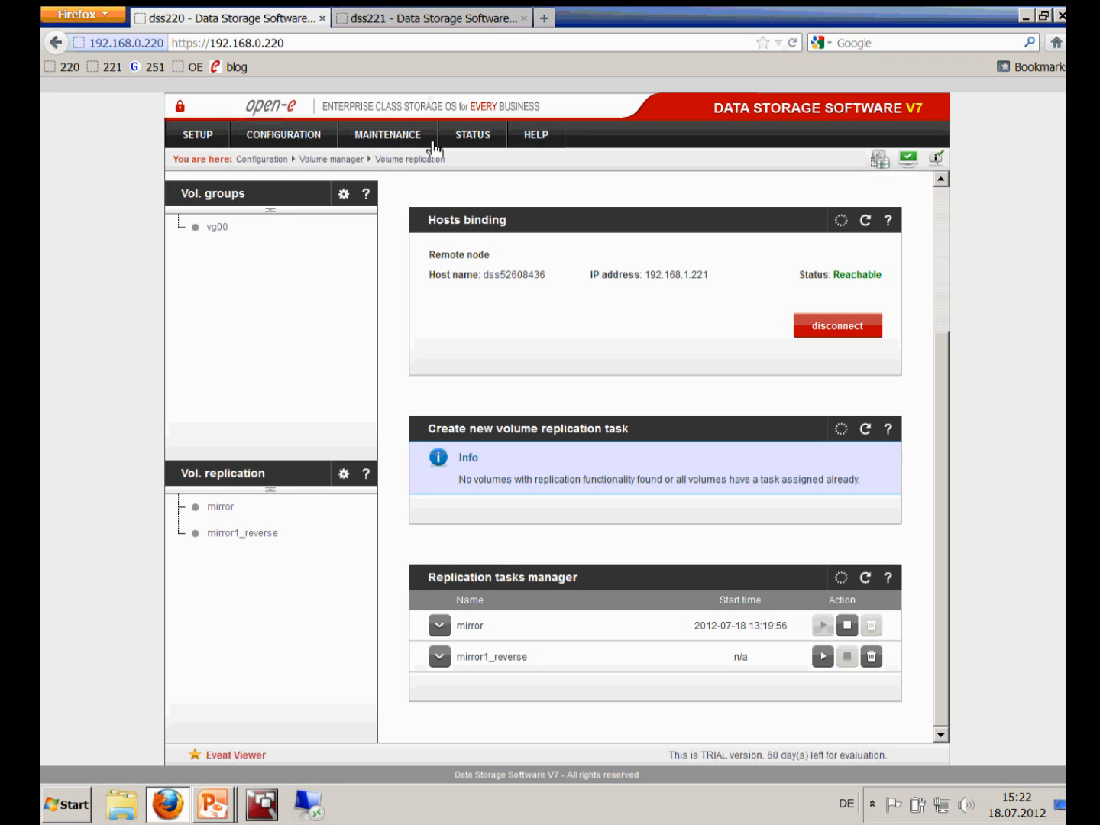
Start the mirror1 replication task on dss221, then return to dss220
left_click(426, 23)
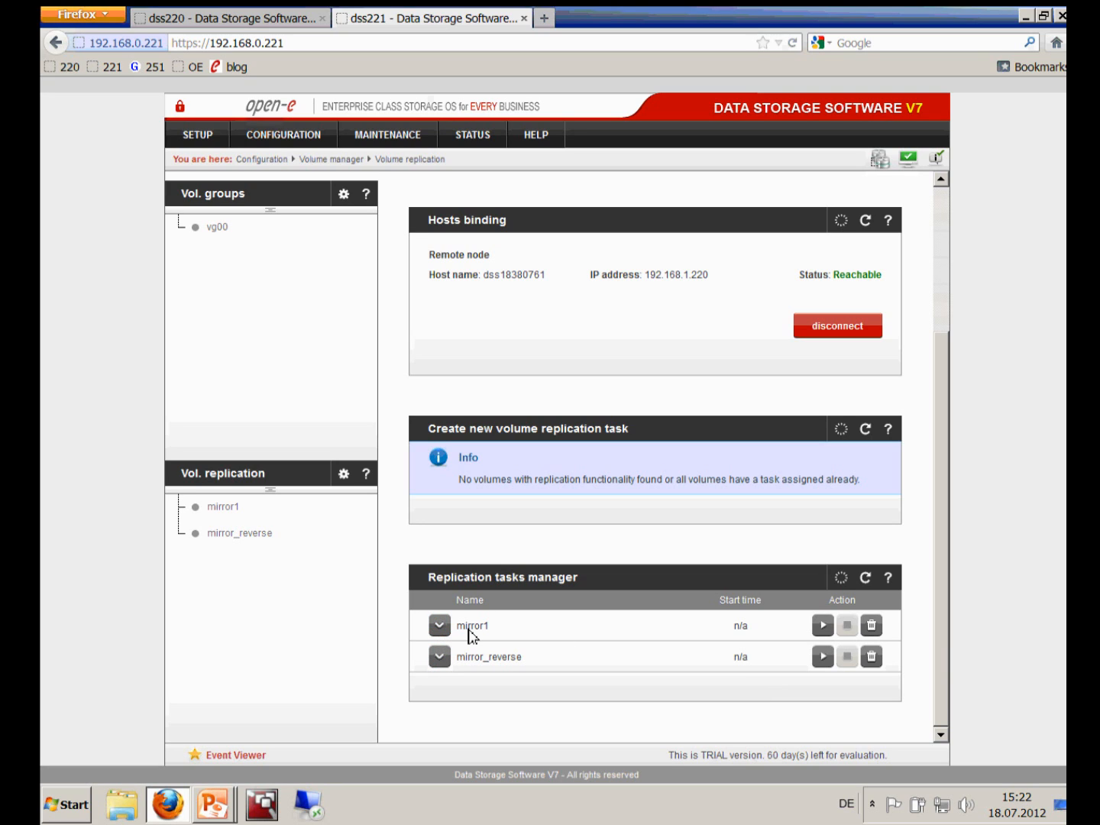
left_click(822, 626)
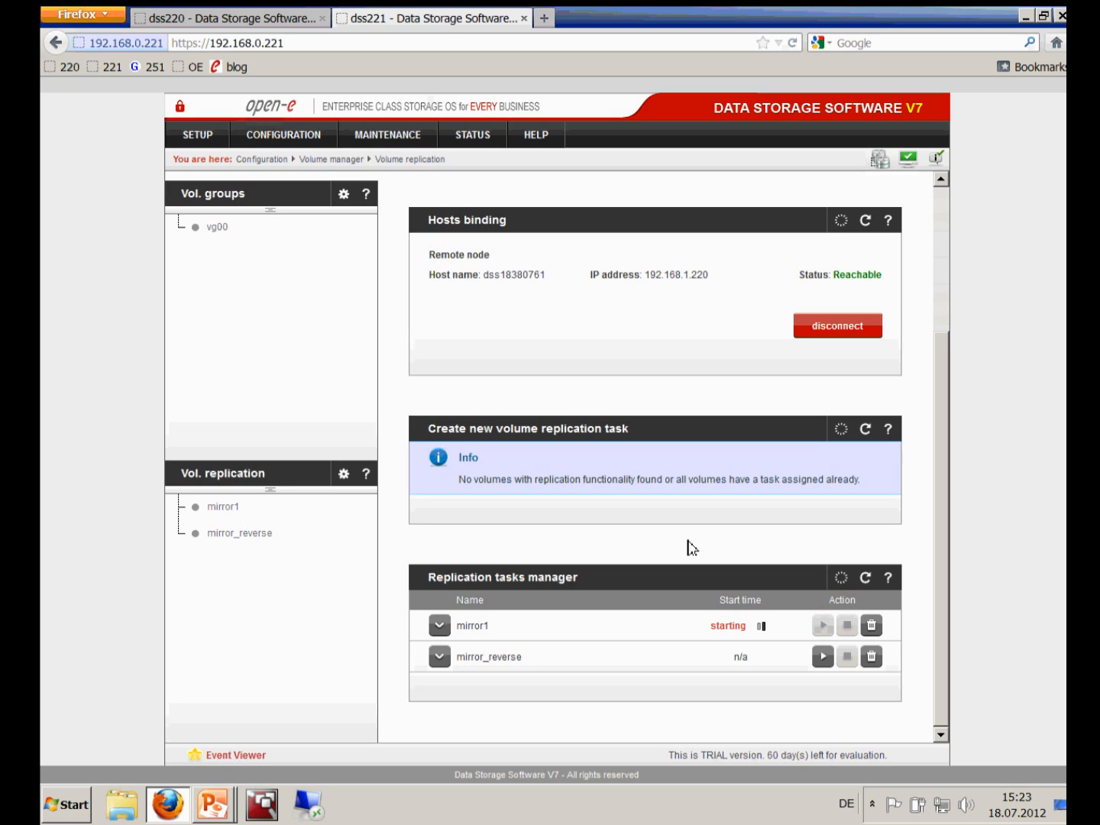
left_click(229, 23)
Open dss220's iSCSI Targets page listing target0 and target1
mouse_move(317, 143)
mouse_move(317, 174)
mouse_move(386, 252)
left_click(429, 250)
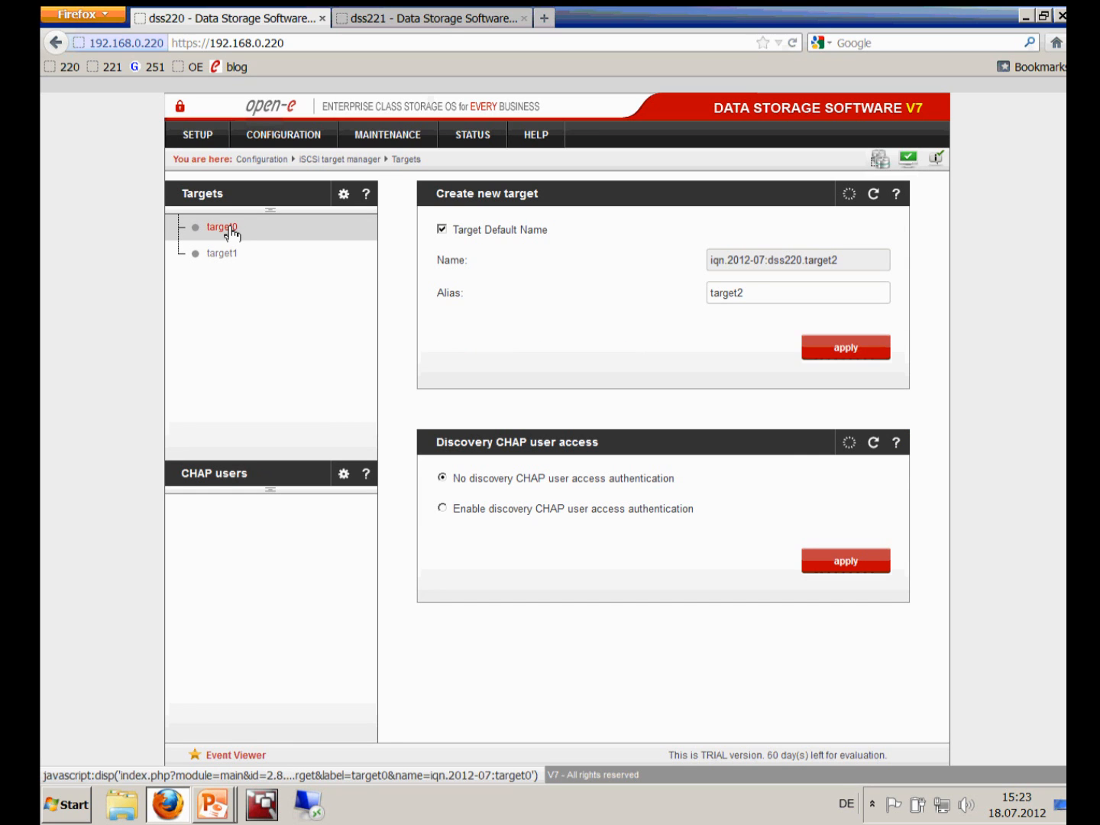
Open target0's settings on dss220, dismiss the event notices, and select its full iSCSI name
left_click(221, 228)
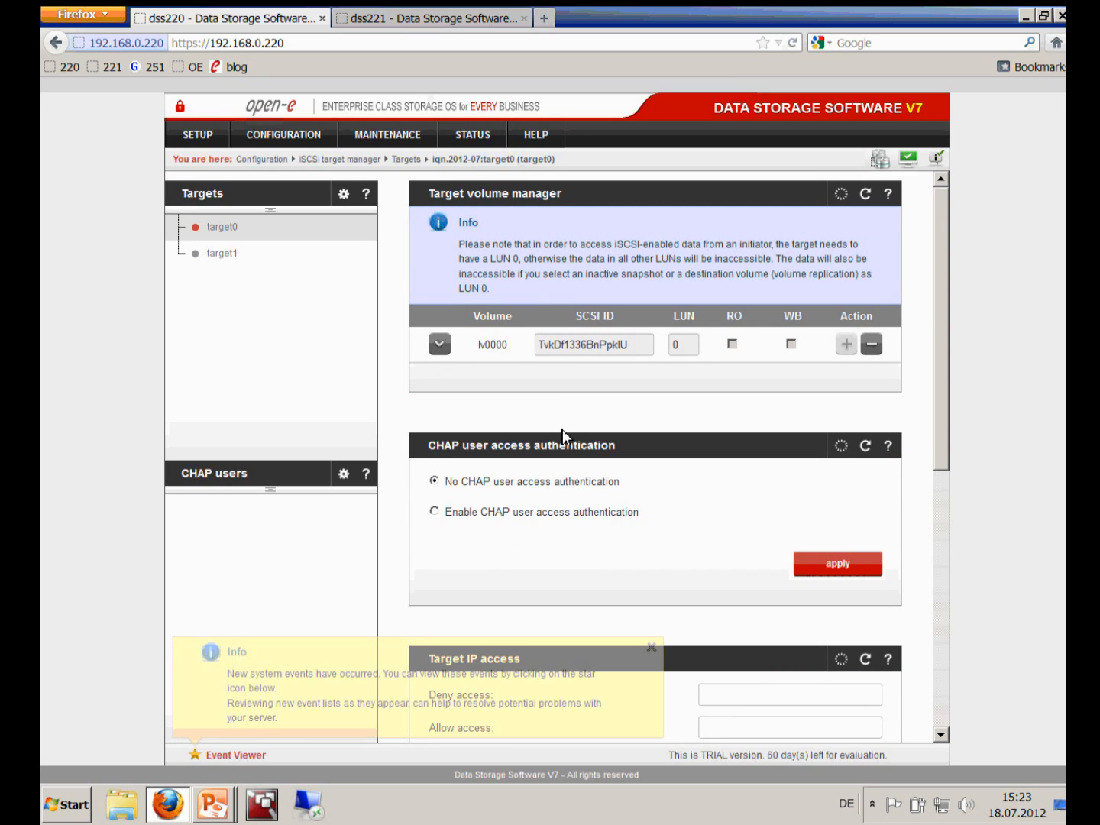
scroll(563, 430, "down", 5)
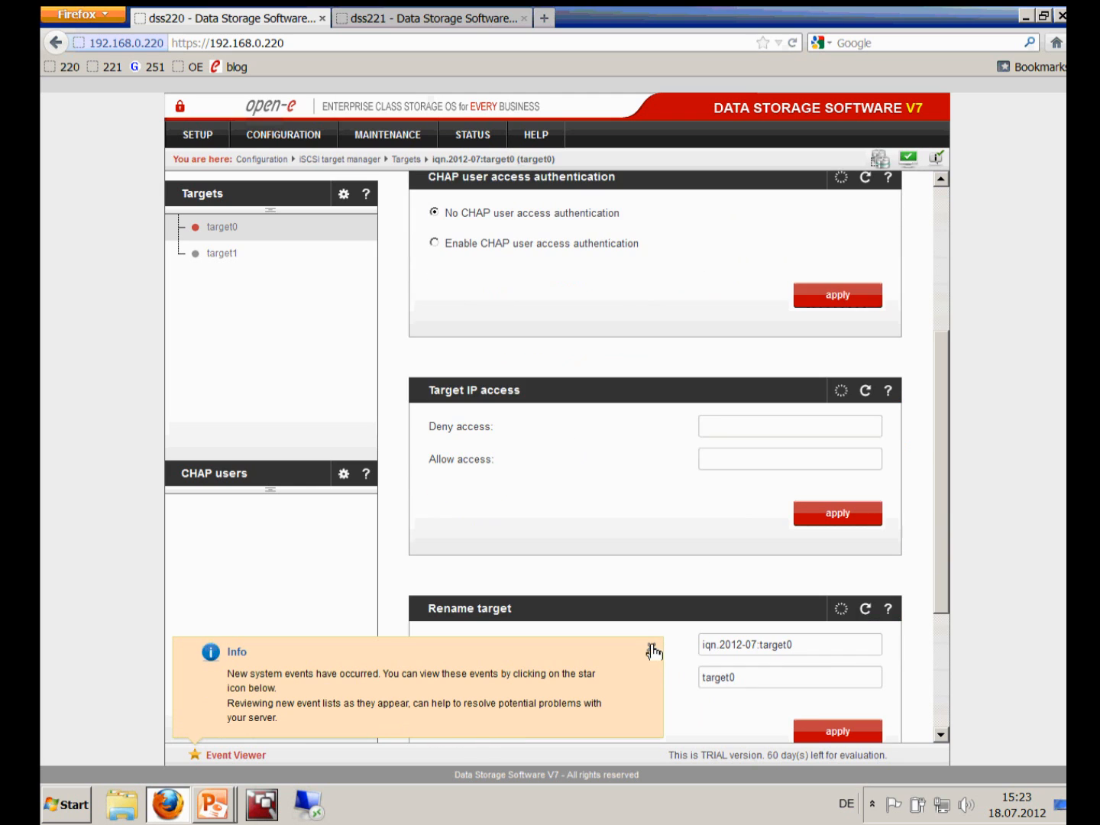
left_click(650, 646)
left_click(1034, 20)
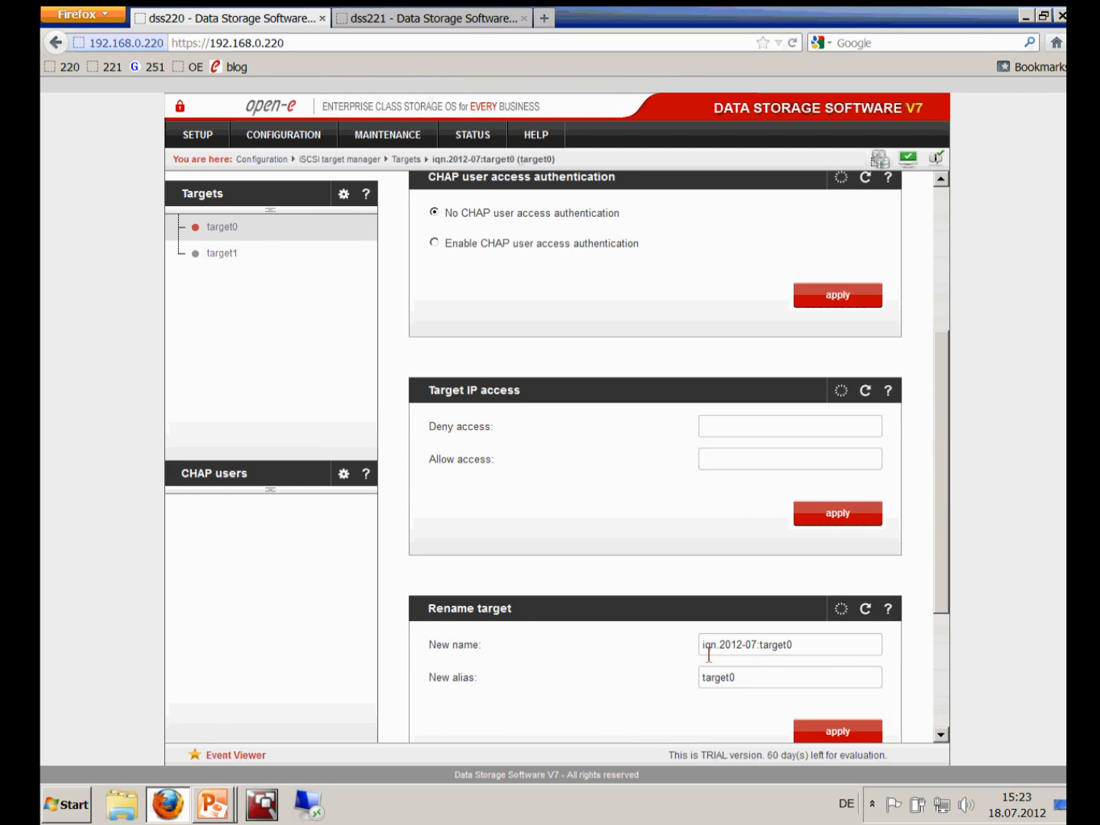
left_click_drag(794, 646, 670, 640)
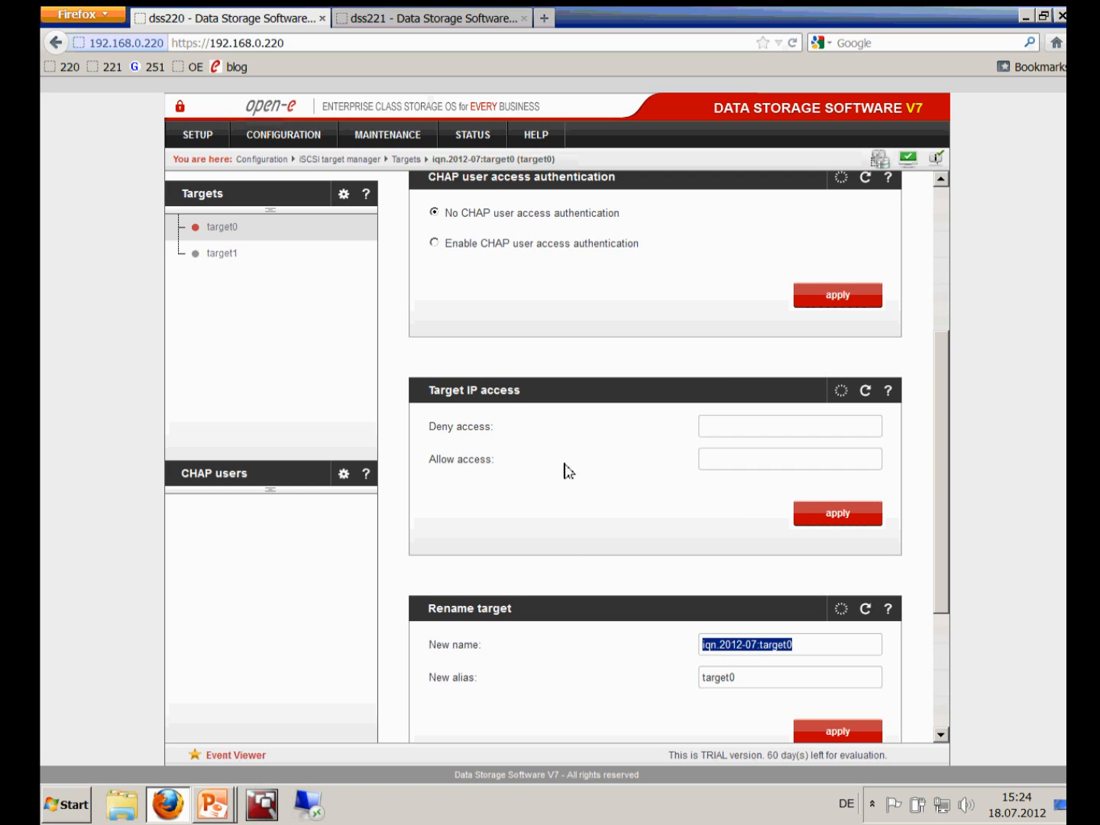
left_click(407, 20)
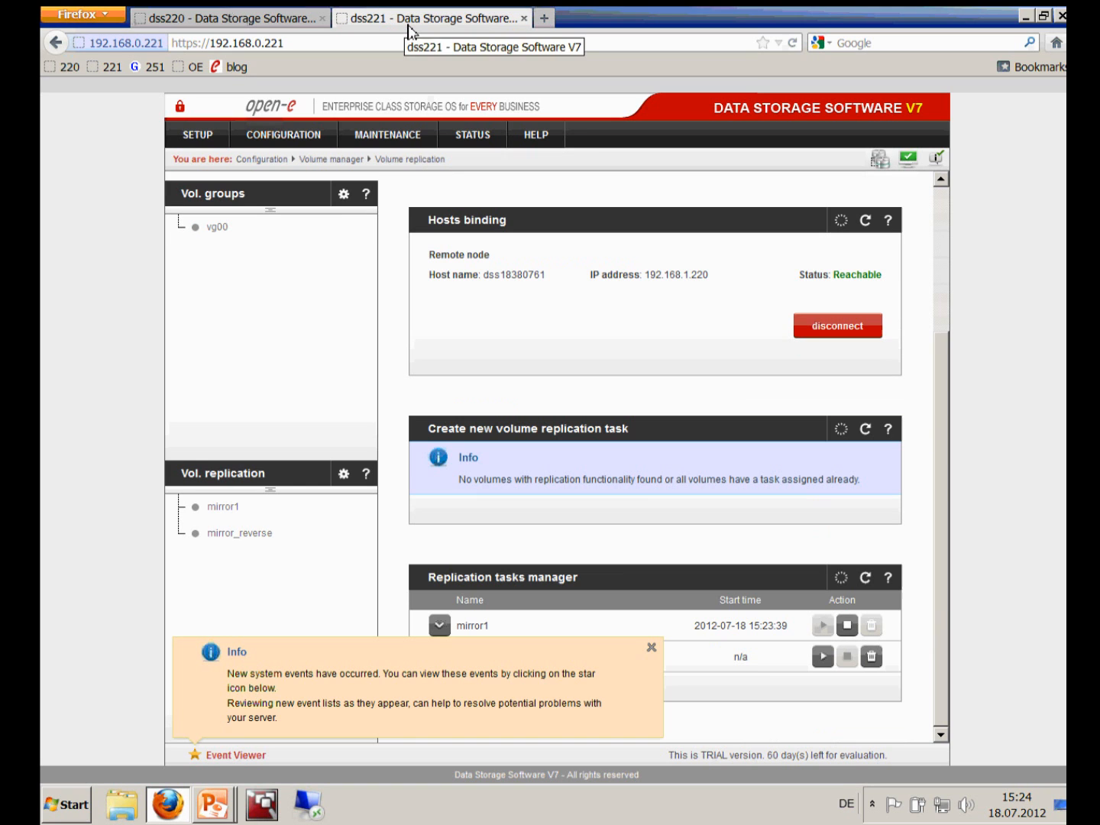
On dss221, dismiss the events notice and load target0's settings from the iSCSI Targets list
left_click(650, 648)
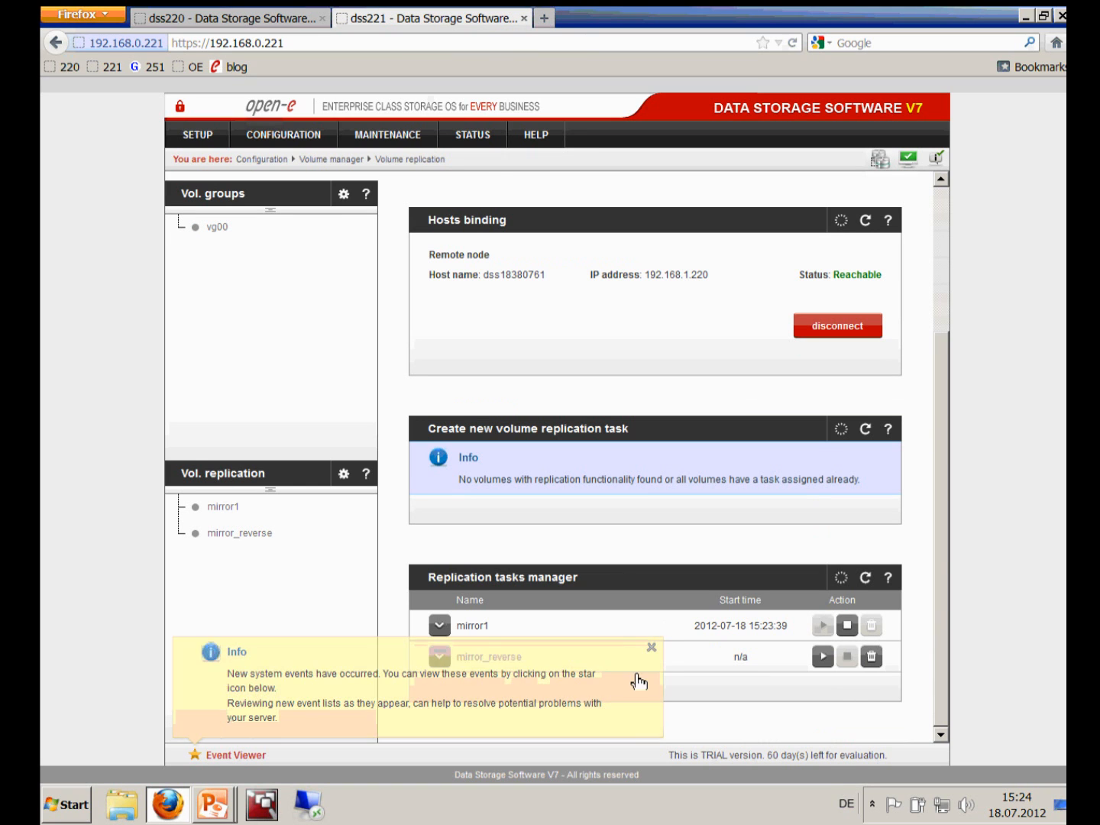
mouse_move(299, 147)
mouse_move(380, 252)
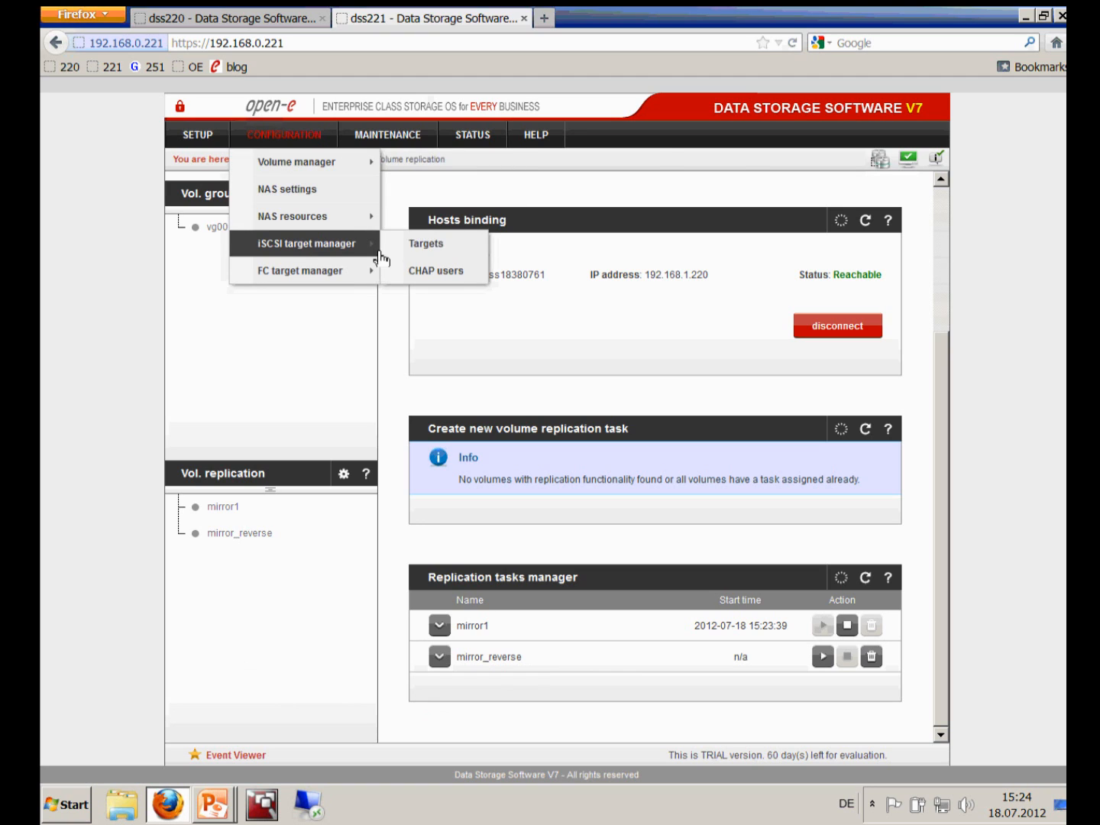
left_click(415, 243)
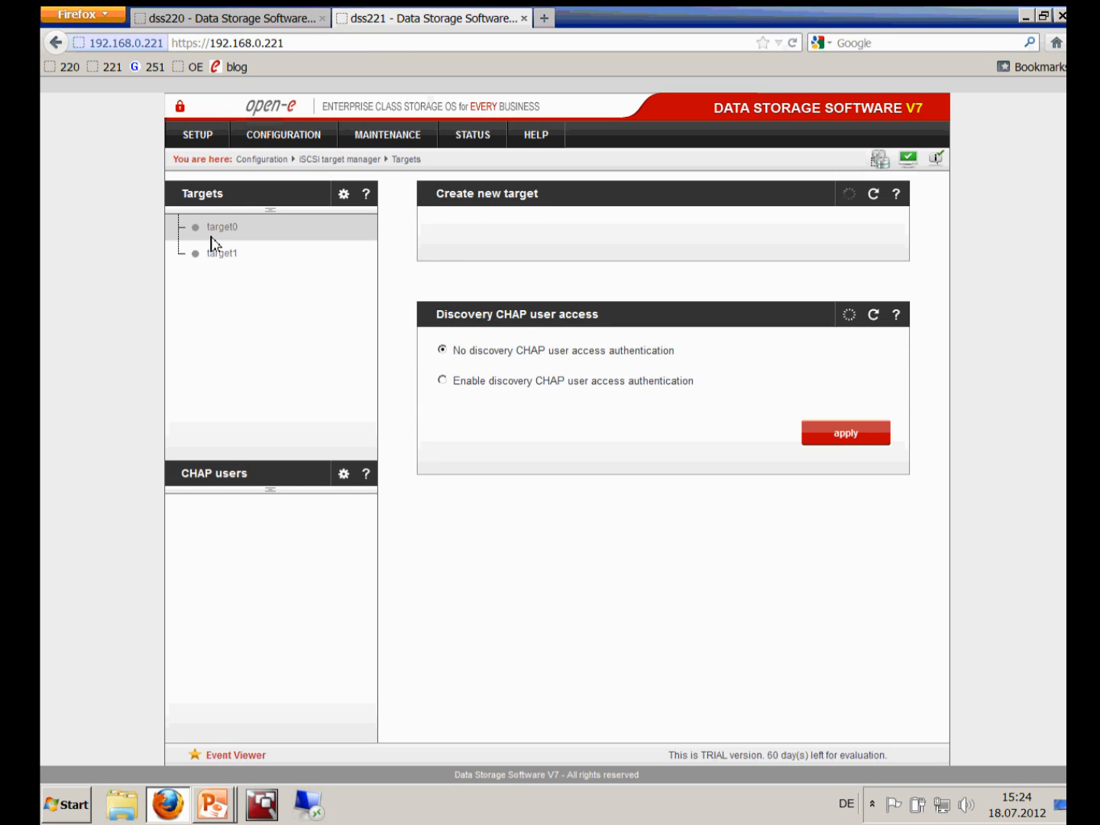
left_click(222, 226)
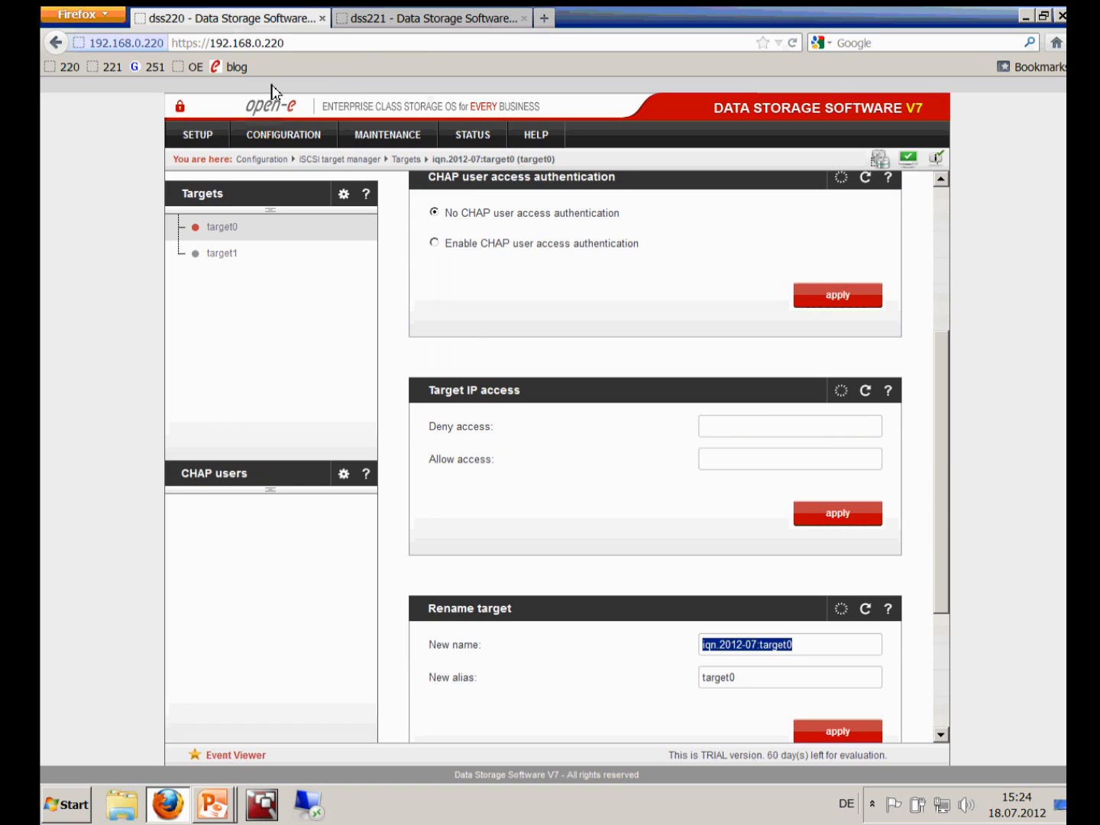
Check dss221's target1 maps lv0001 at LUN 0, then return to dss220's target0
left_click(943, 210)
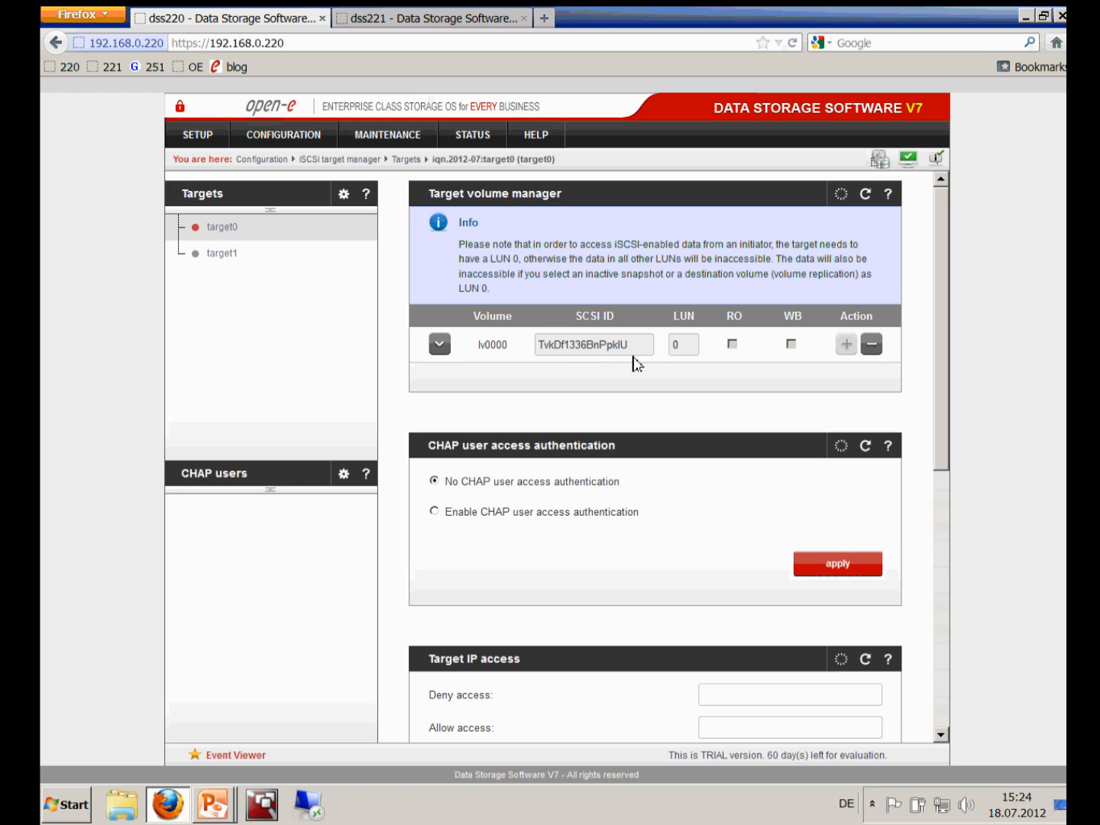
left_click(450, 19)
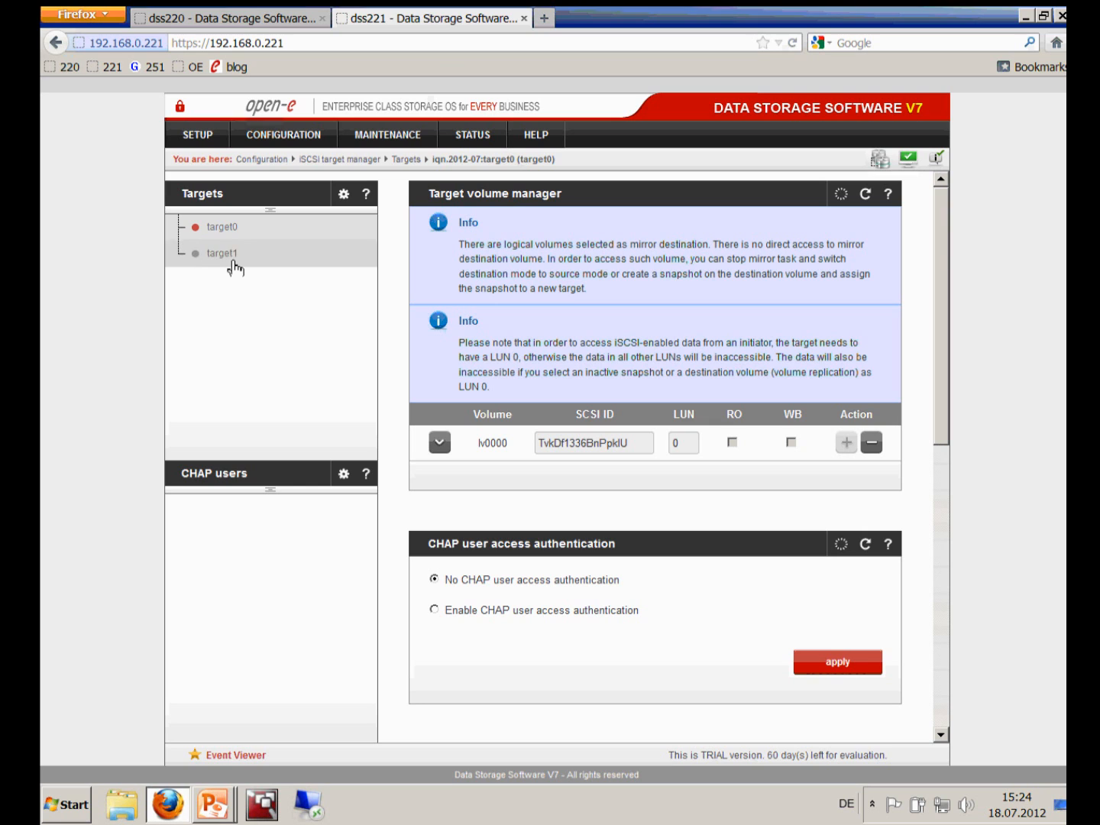
left_click(239, 21)
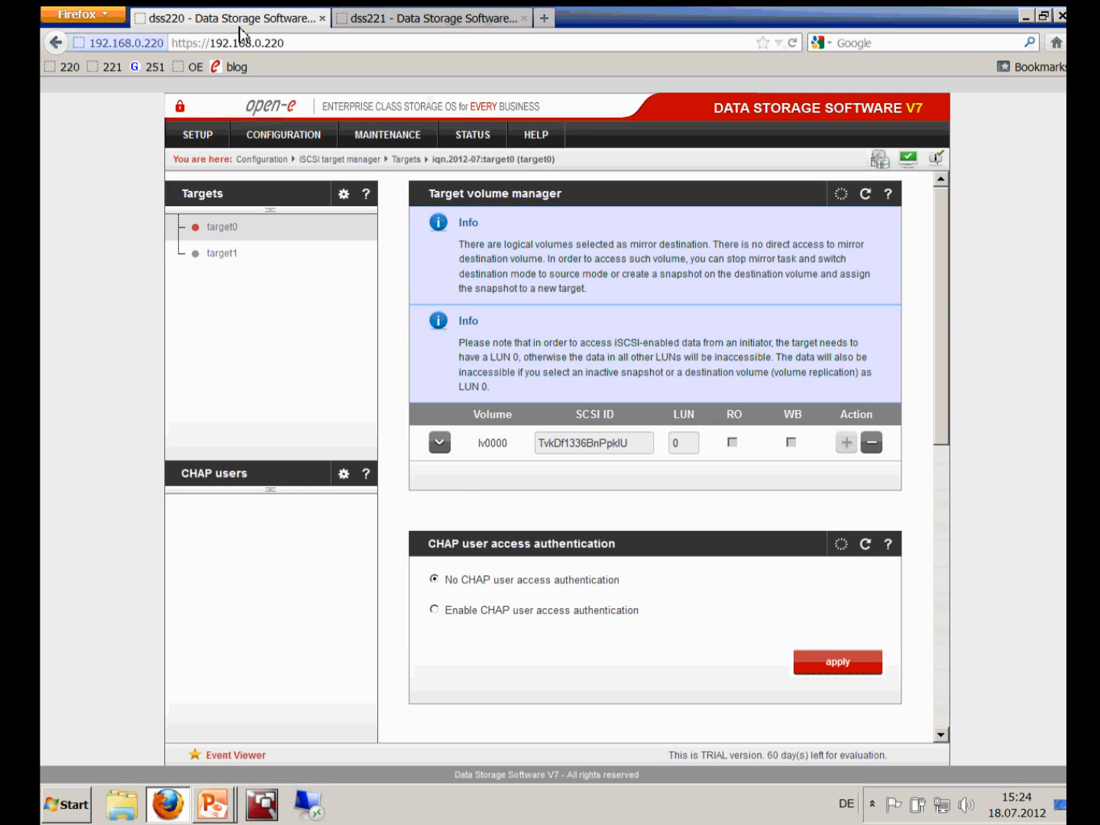
left_click(439, 28)
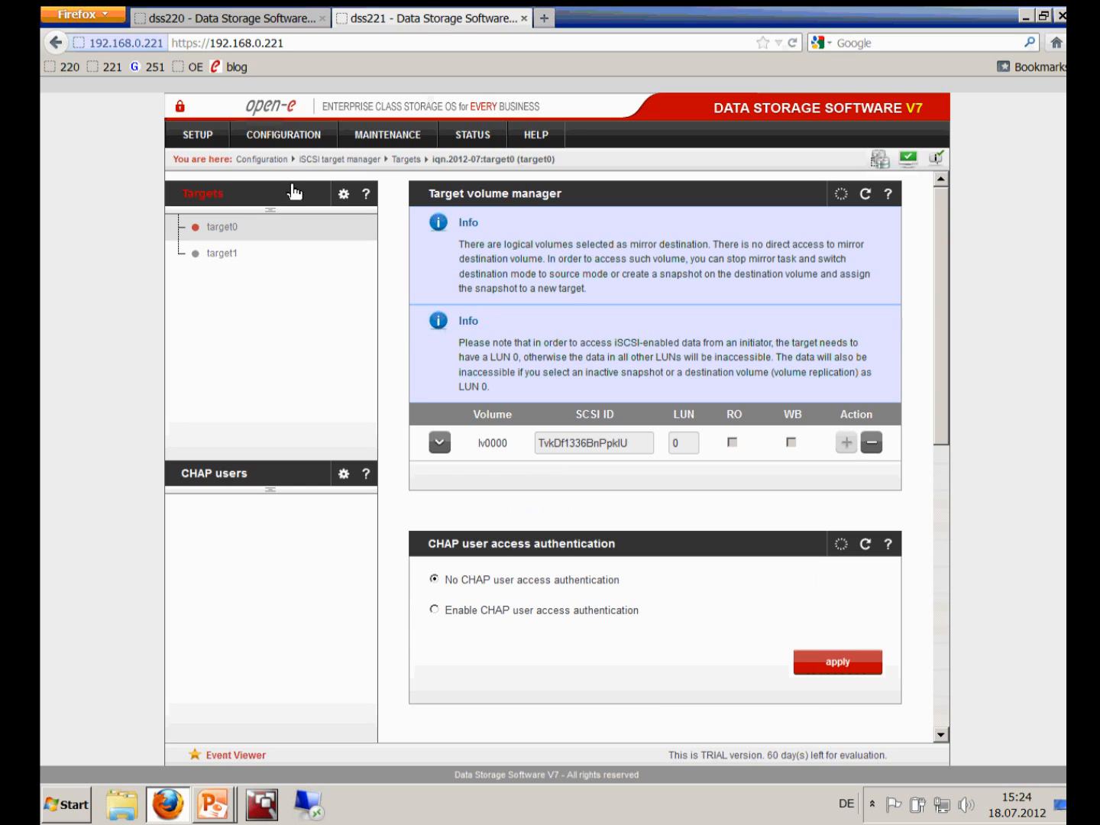
left_click(220, 253)
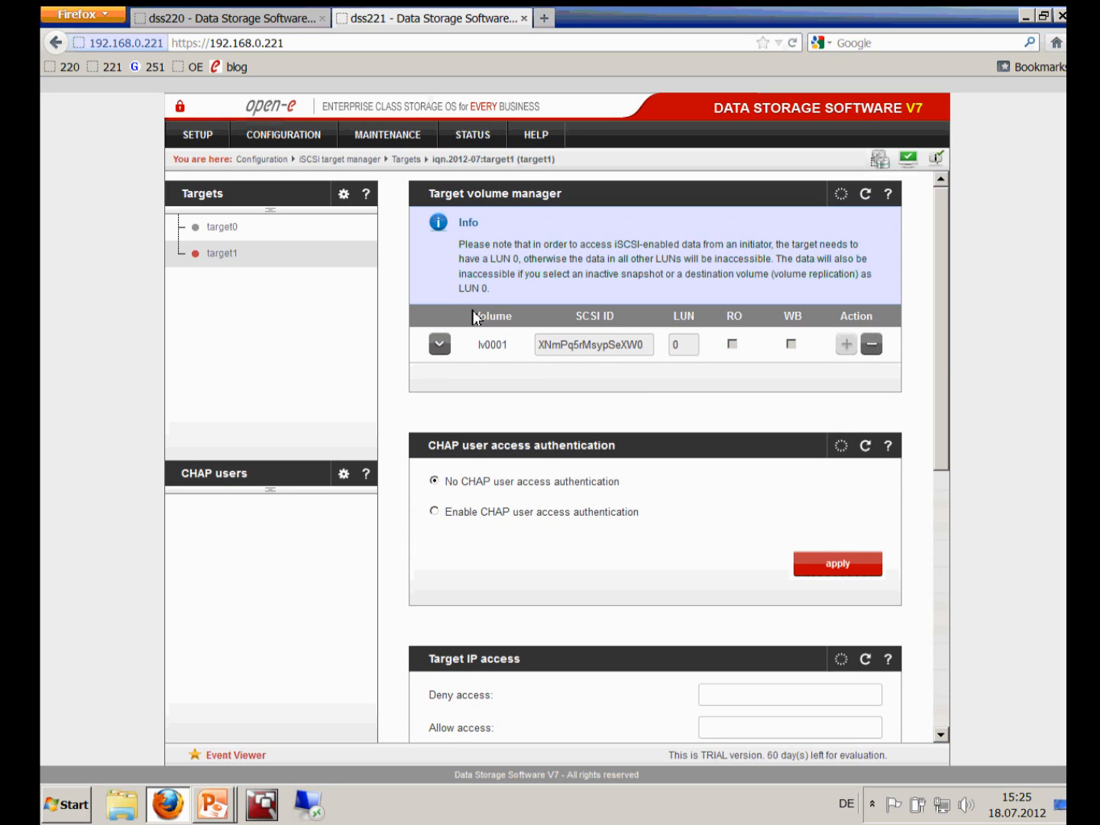
left_click(224, 31)
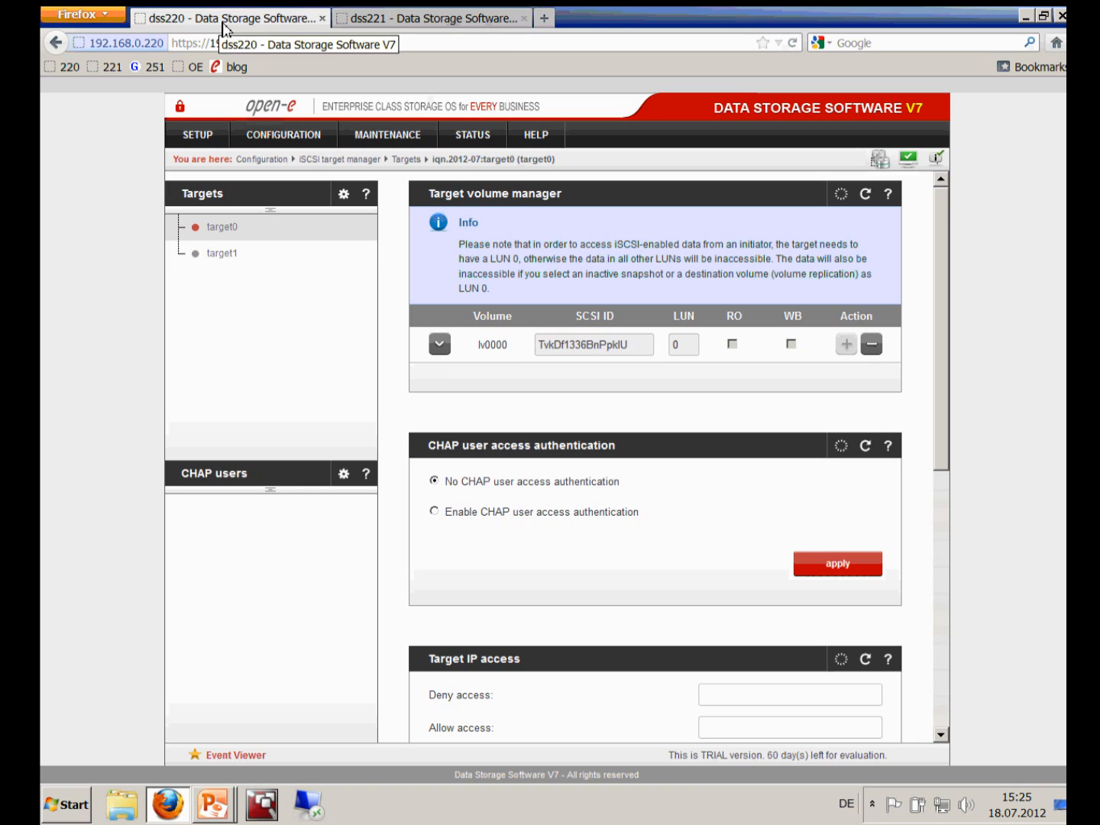
Open the SETUP > Failover page on both dss220 and dss221
left_click(196, 144)
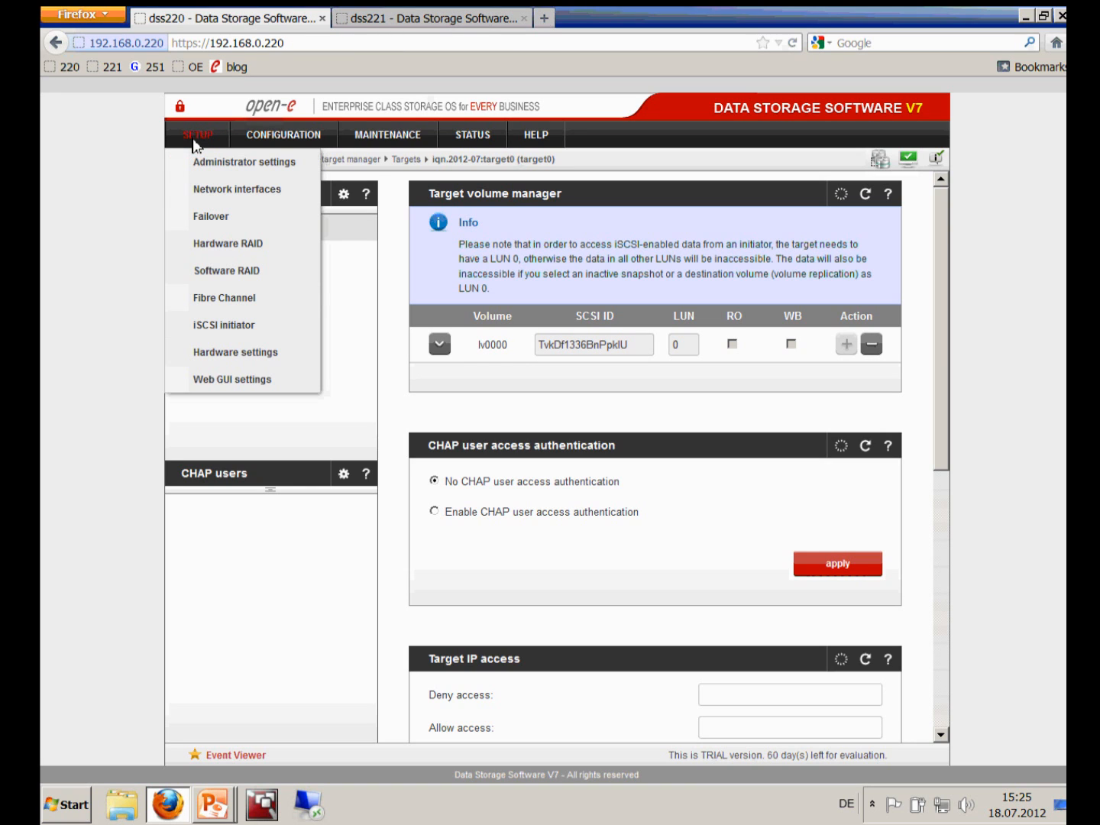
left_click(192, 216)
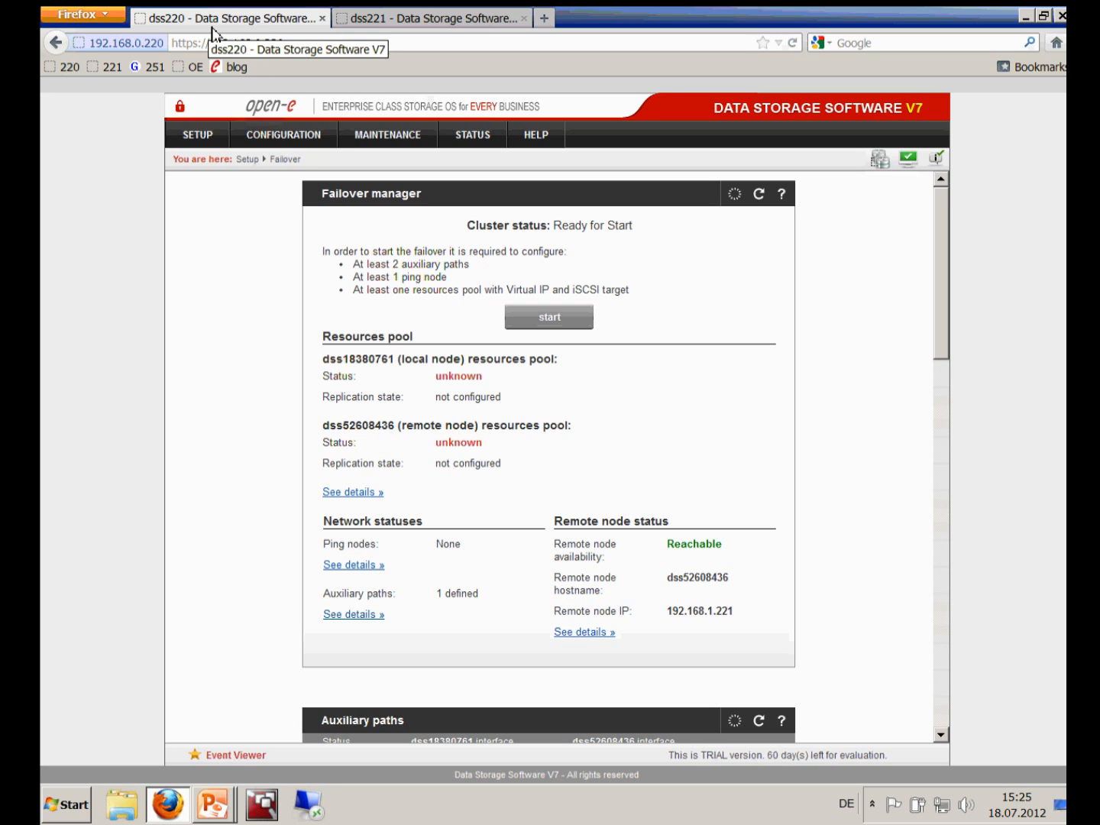
left_click(426, 19)
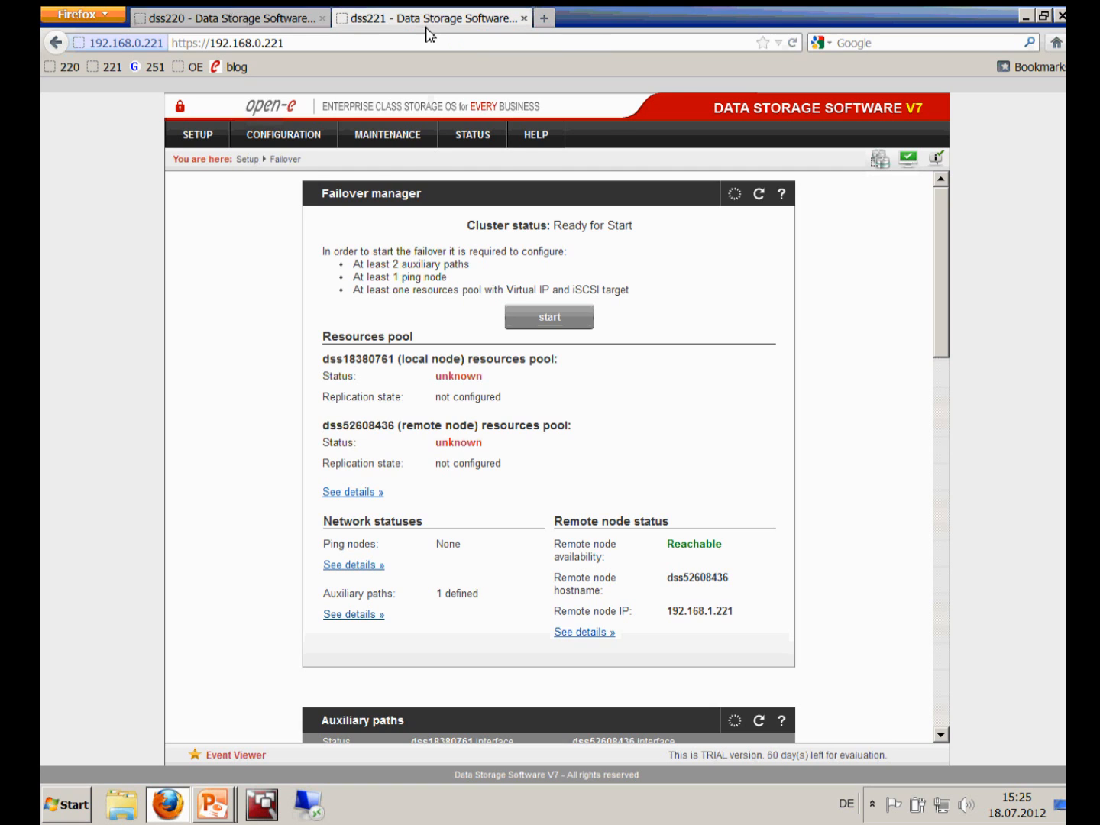
left_click(203, 137)
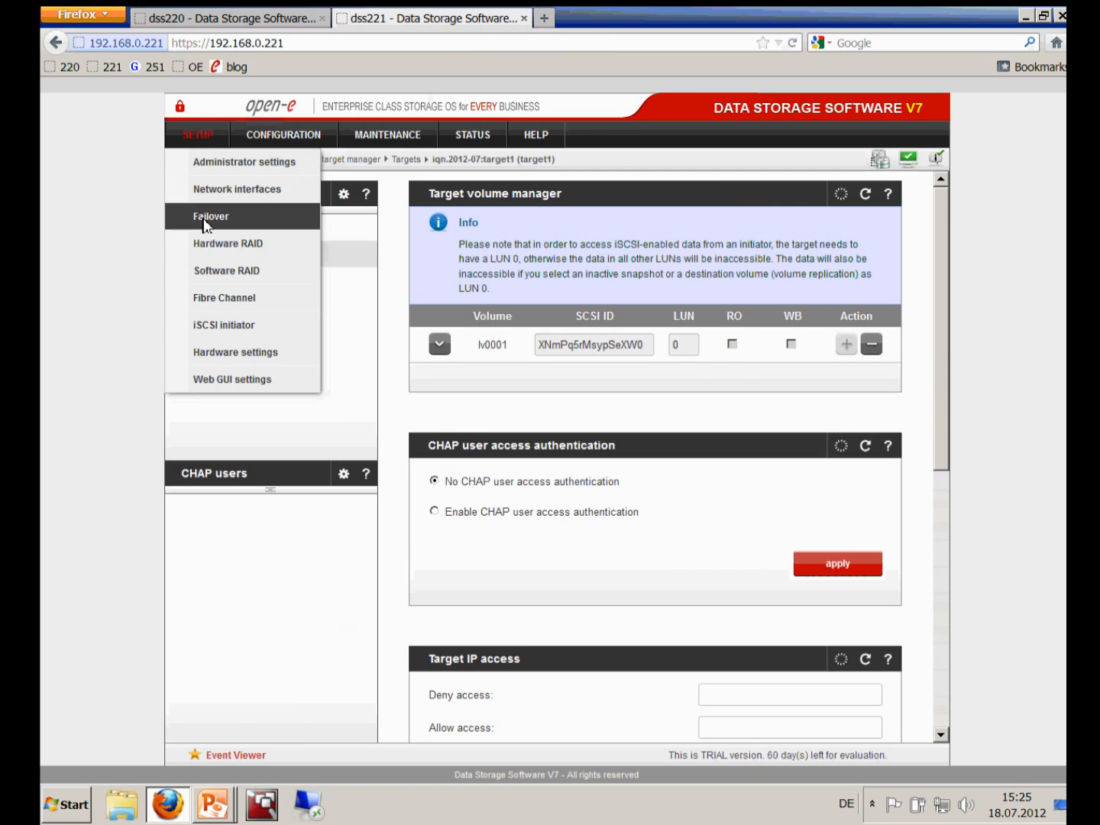
left_click(205, 216)
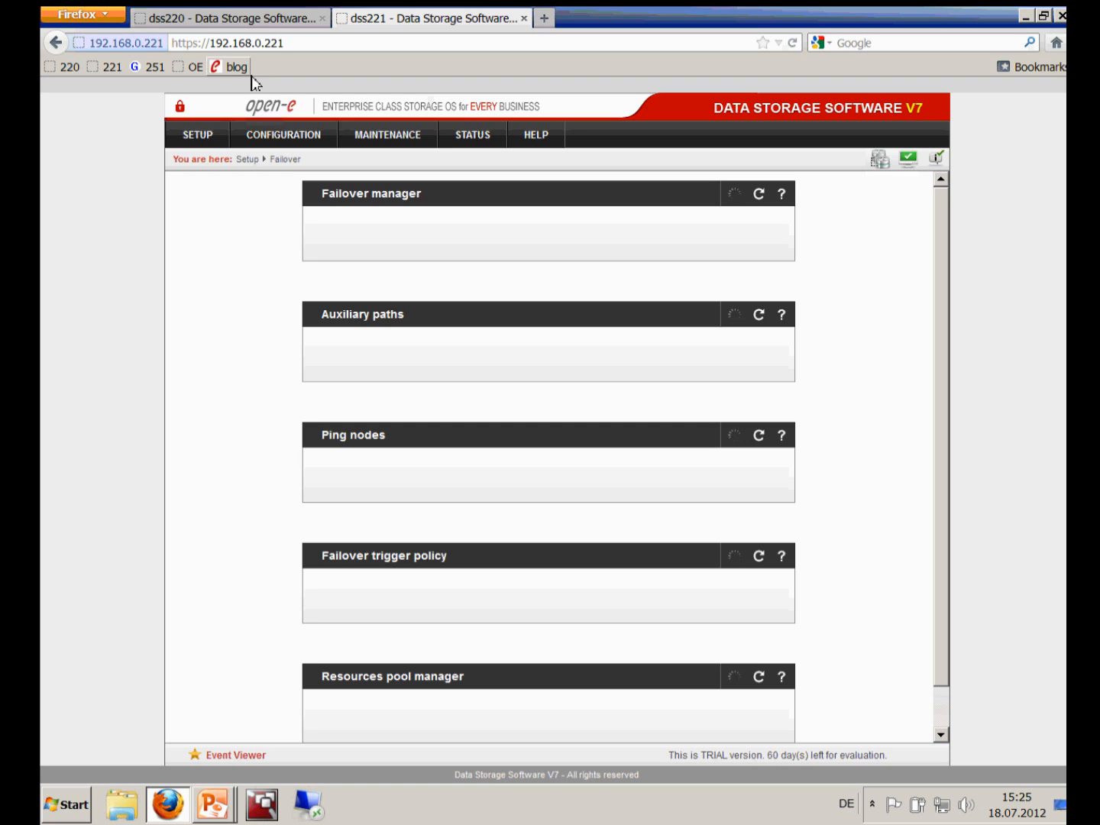
Review dss220's Auxiliary paths, then return to the Active-Active iSCSI Failover slide
left_click(206, 24)
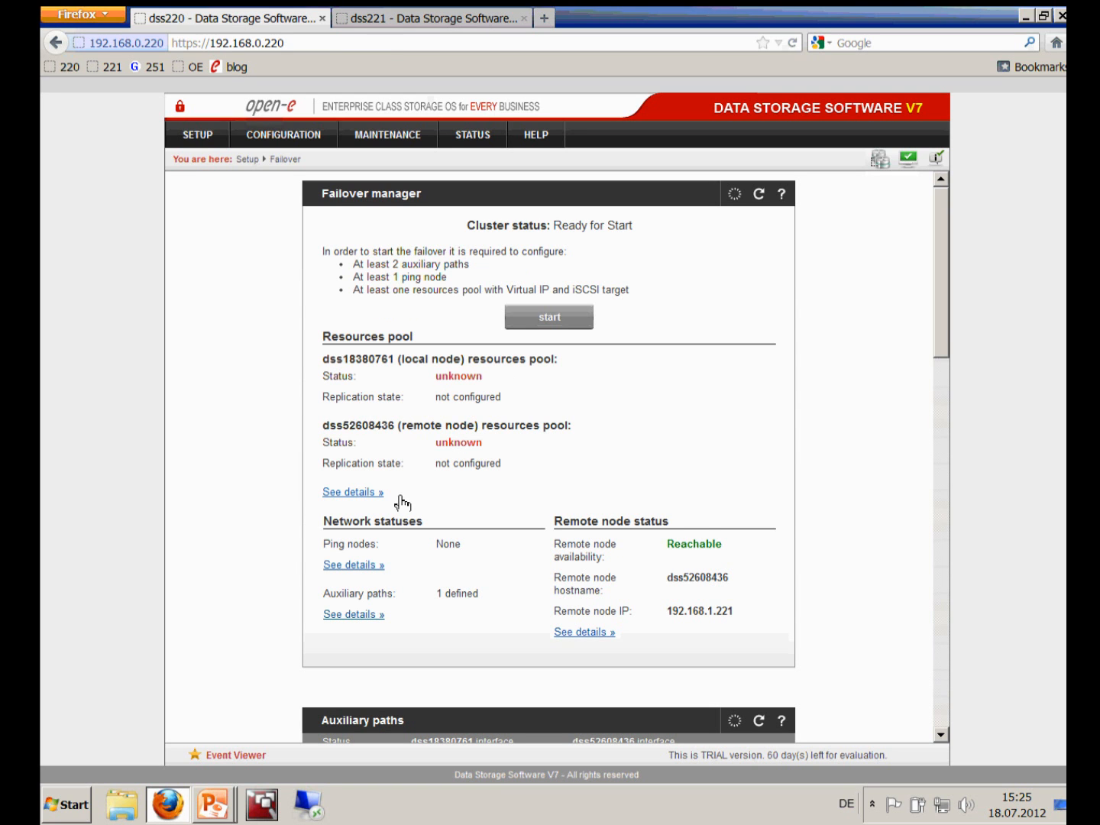
scroll(402, 502, "down", 5)
scroll(402, 503, "down", 2)
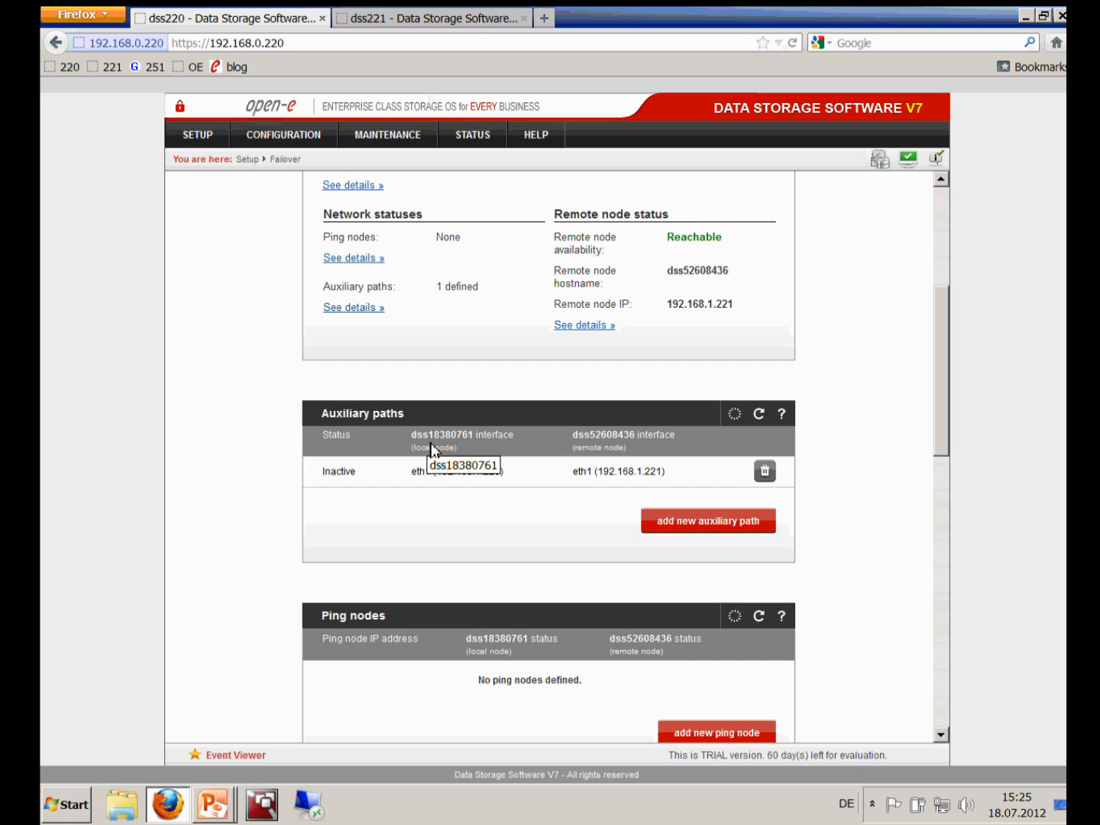
key("alt+Tab")
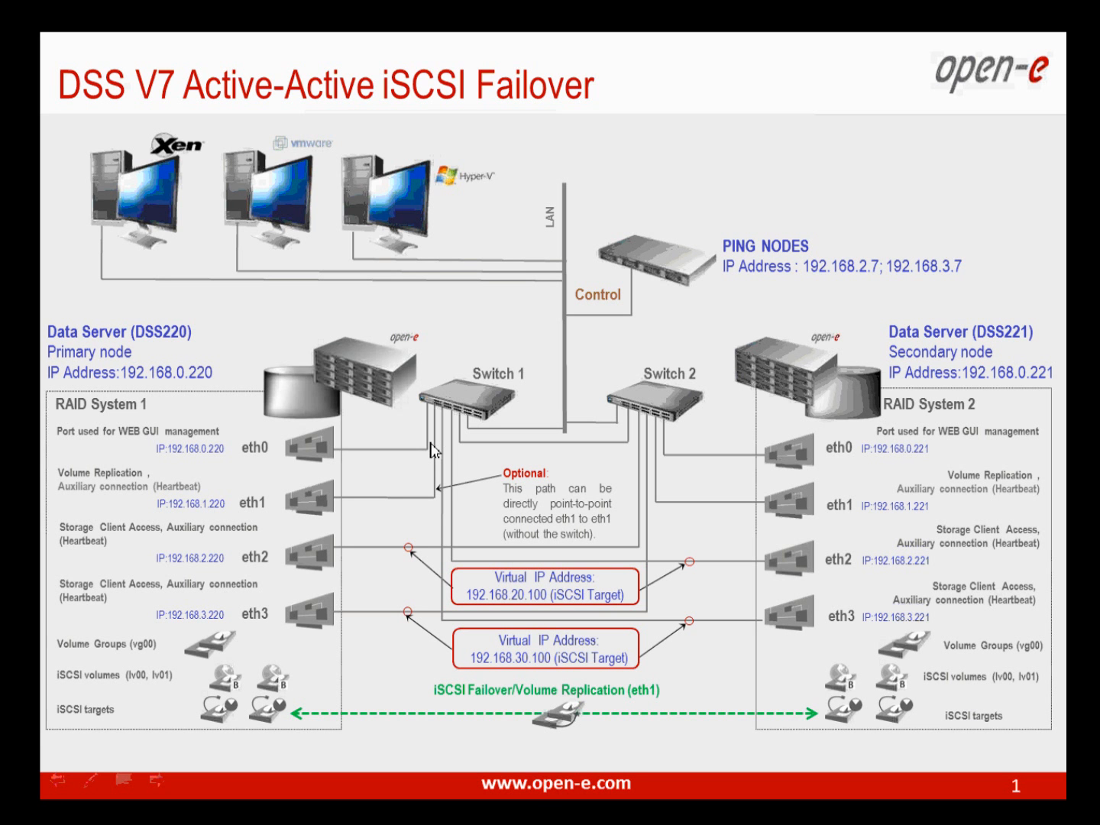
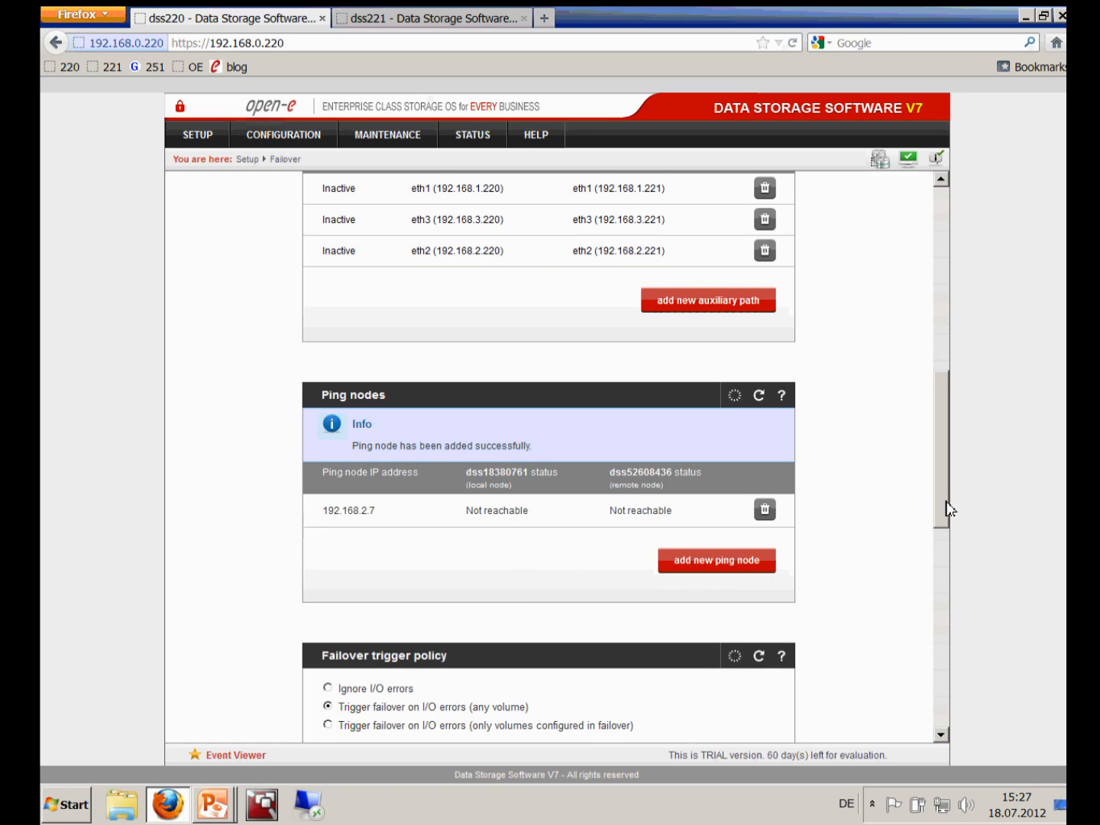
Scroll down the Failover page to bring the Resources pool manager into view
scroll(939, 540, "down", 1)
scroll(939, 540, "down", 2)
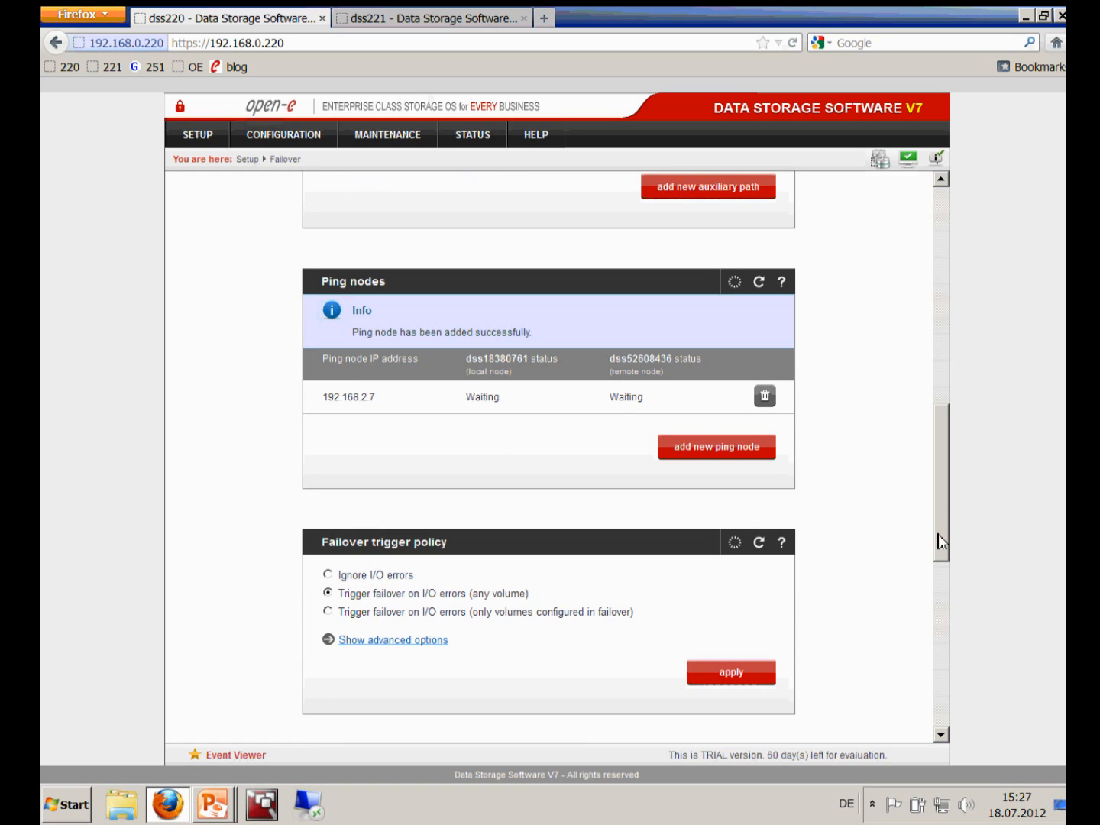
scroll(939, 547, "down", 1)
scroll(582, 473, "up", 3)
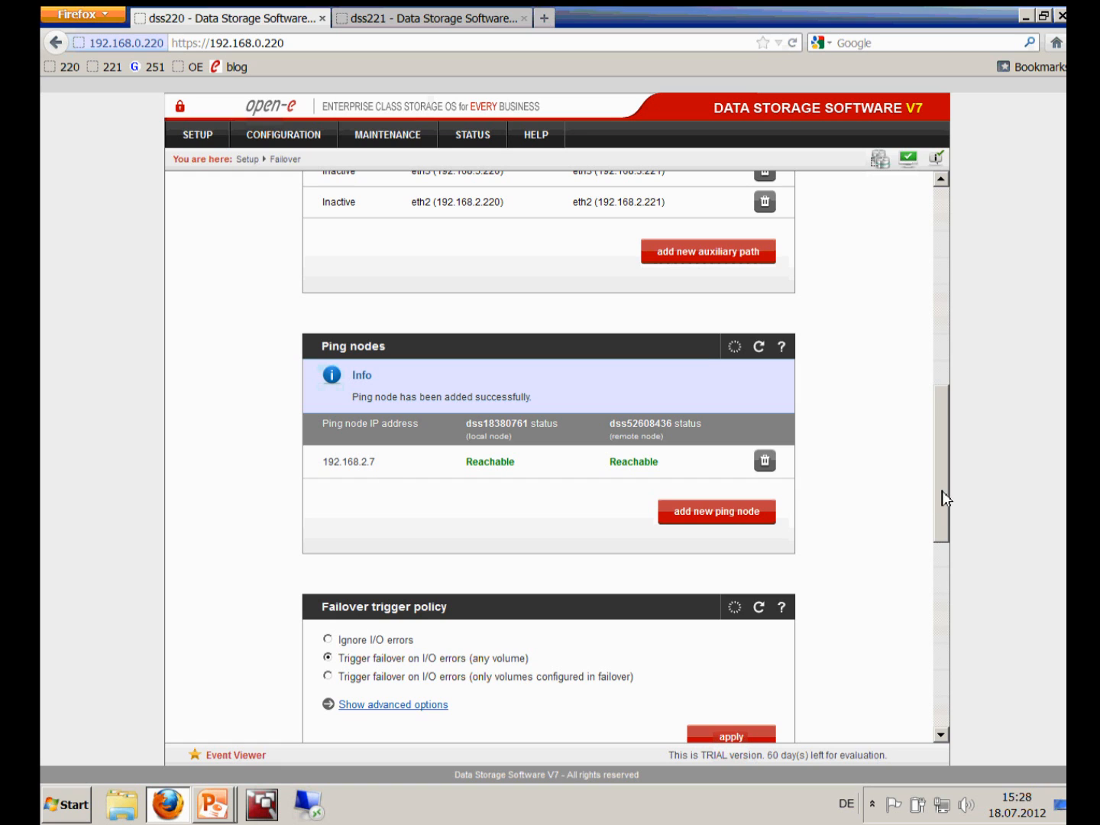
left_click_drag(940, 493, 935, 682)
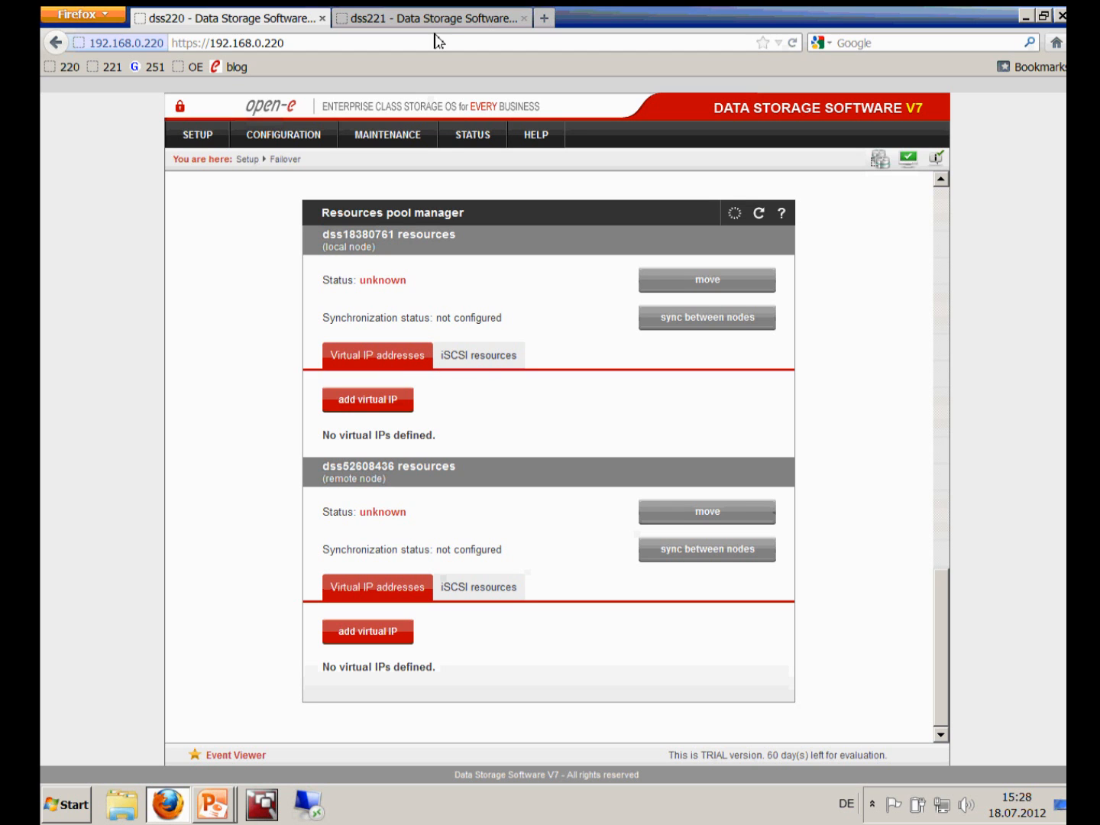
Add virtual IP 192.168.20.100 to the local pool, using eth1 locally and eth2 remotely
key("alt+Tab")
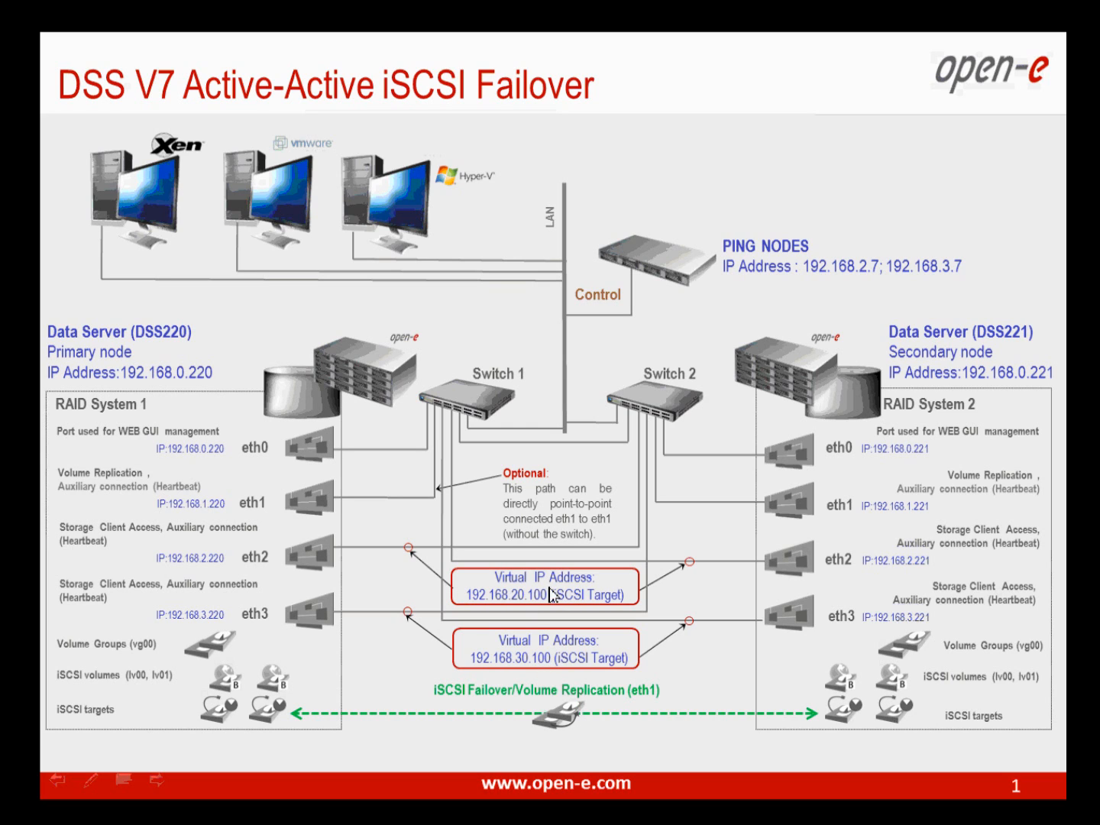
key("alt+Tab")
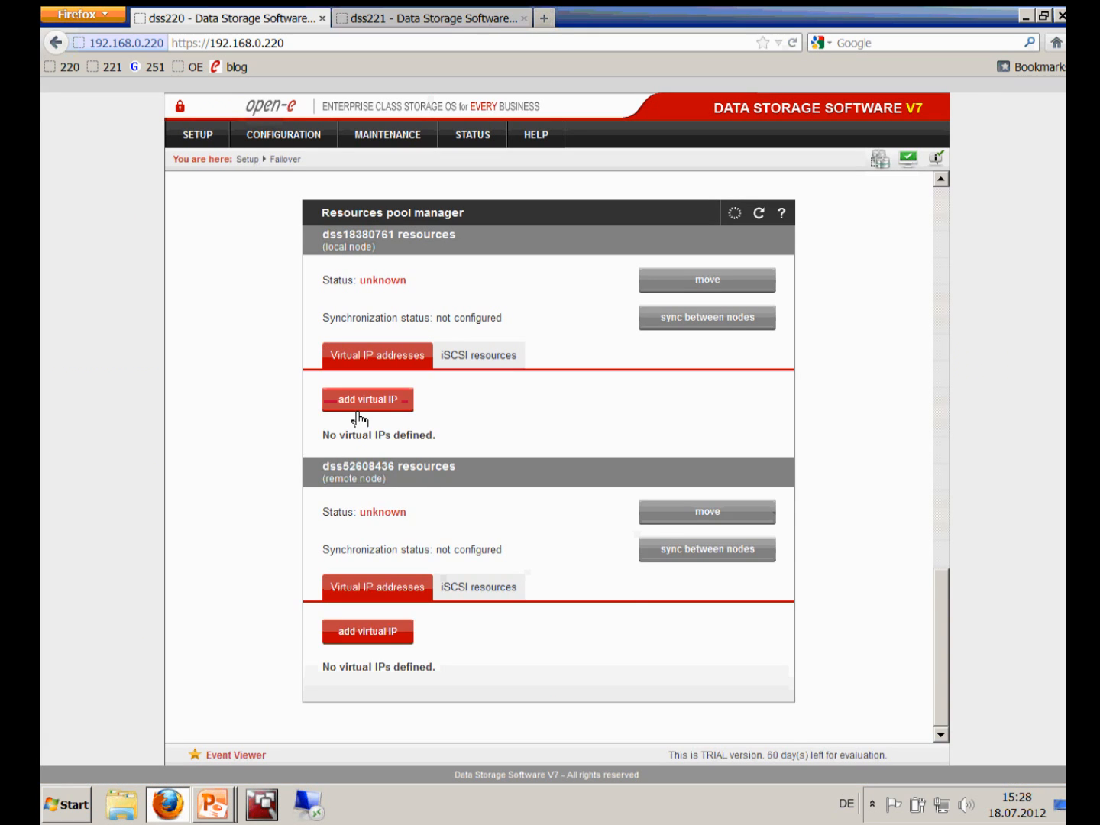
left_click(355, 406)
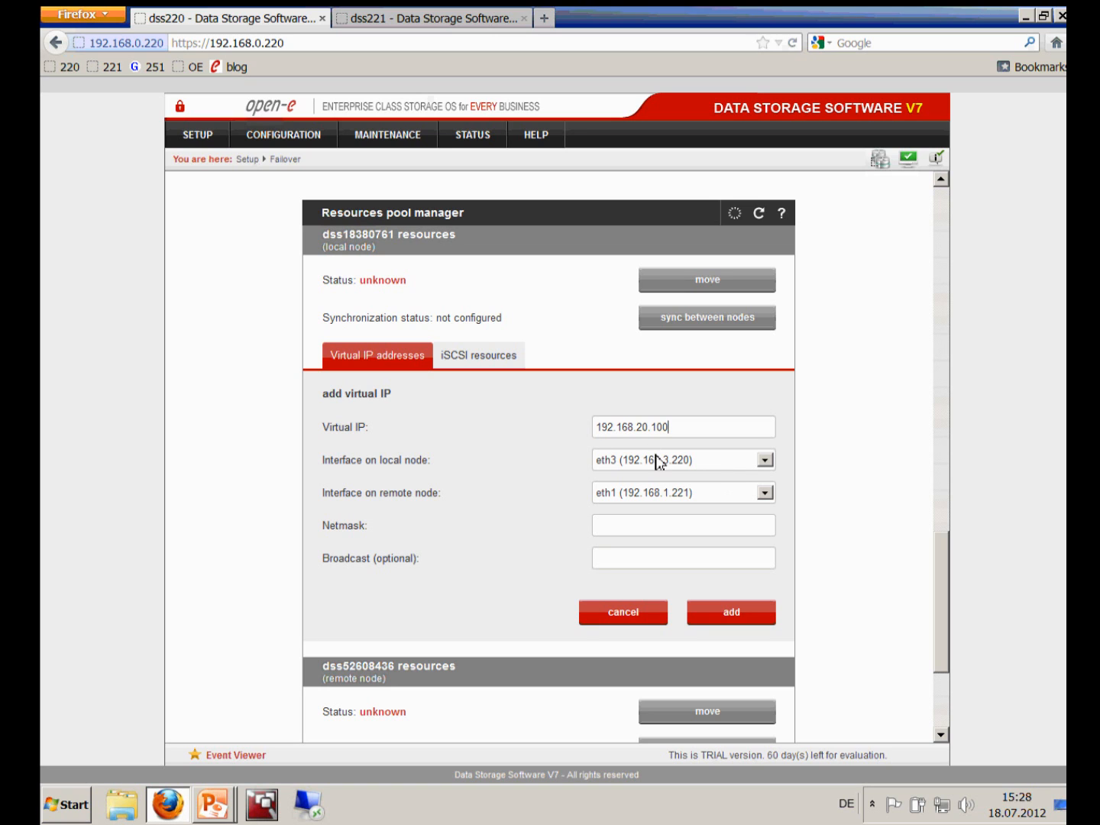
left_click(759, 464)
scroll(703, 497, "down", 1)
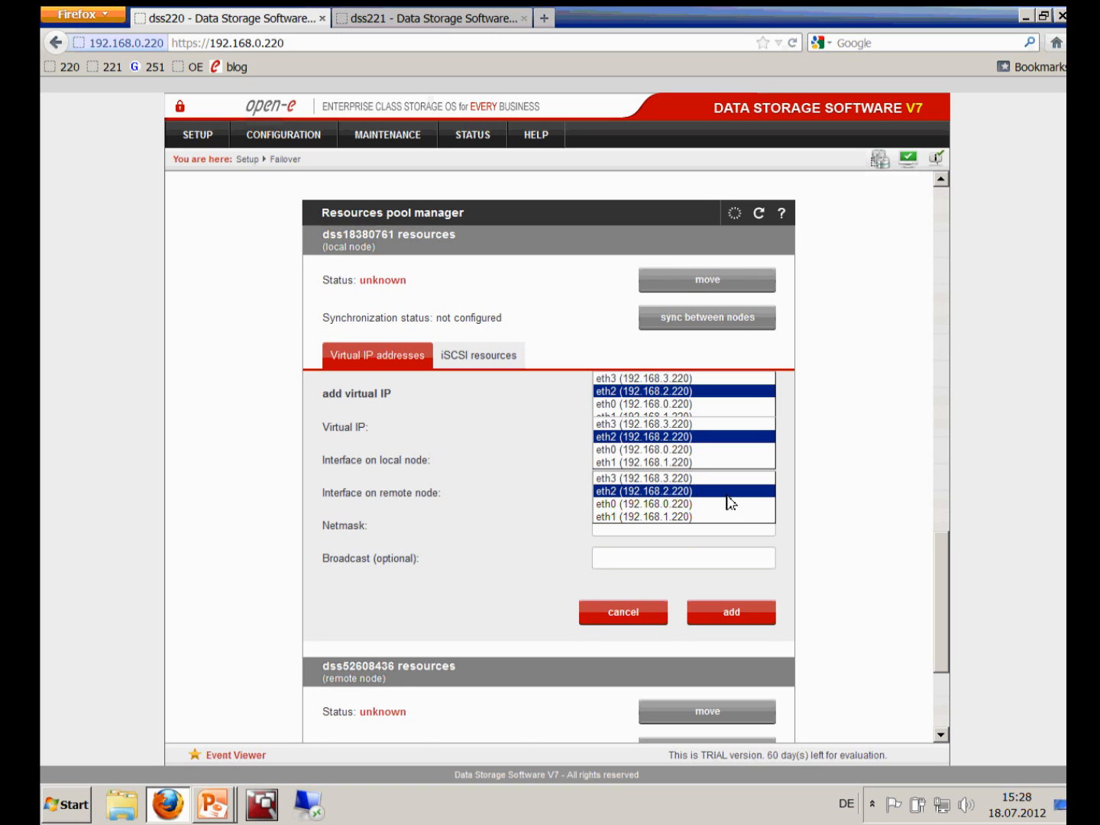
left_click(740, 464)
left_click(767, 444)
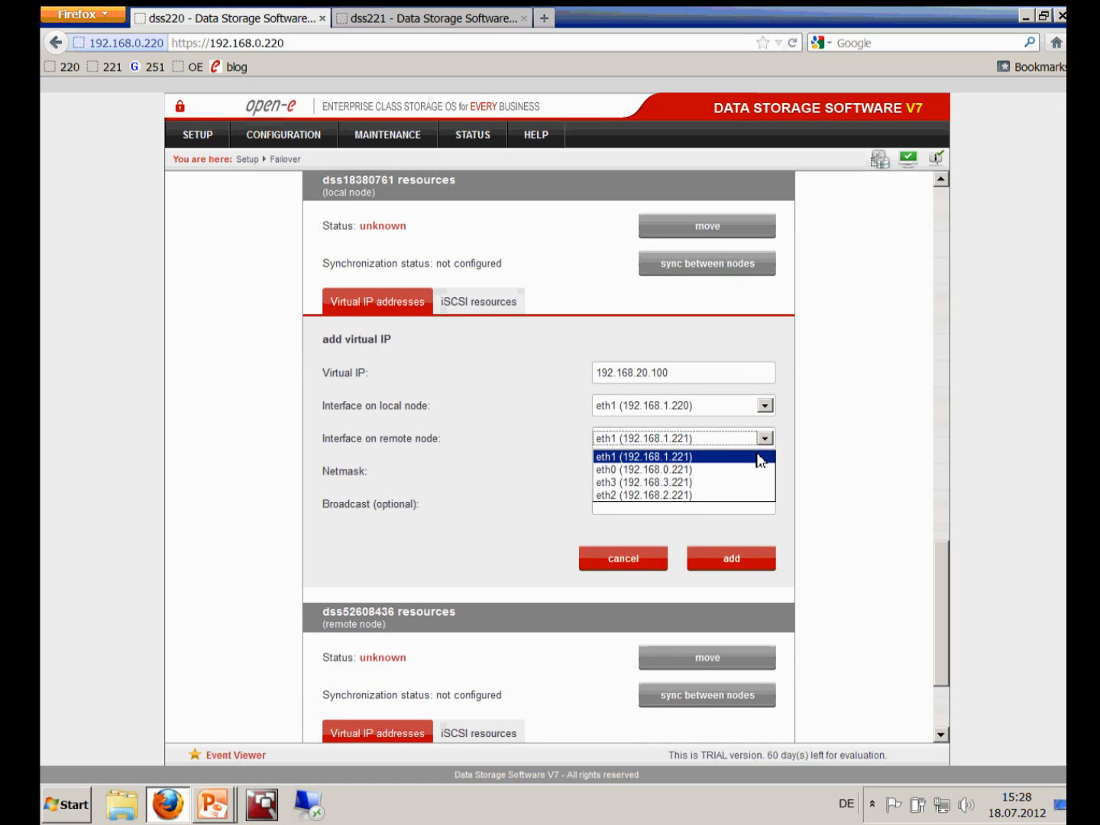
left_click(719, 495)
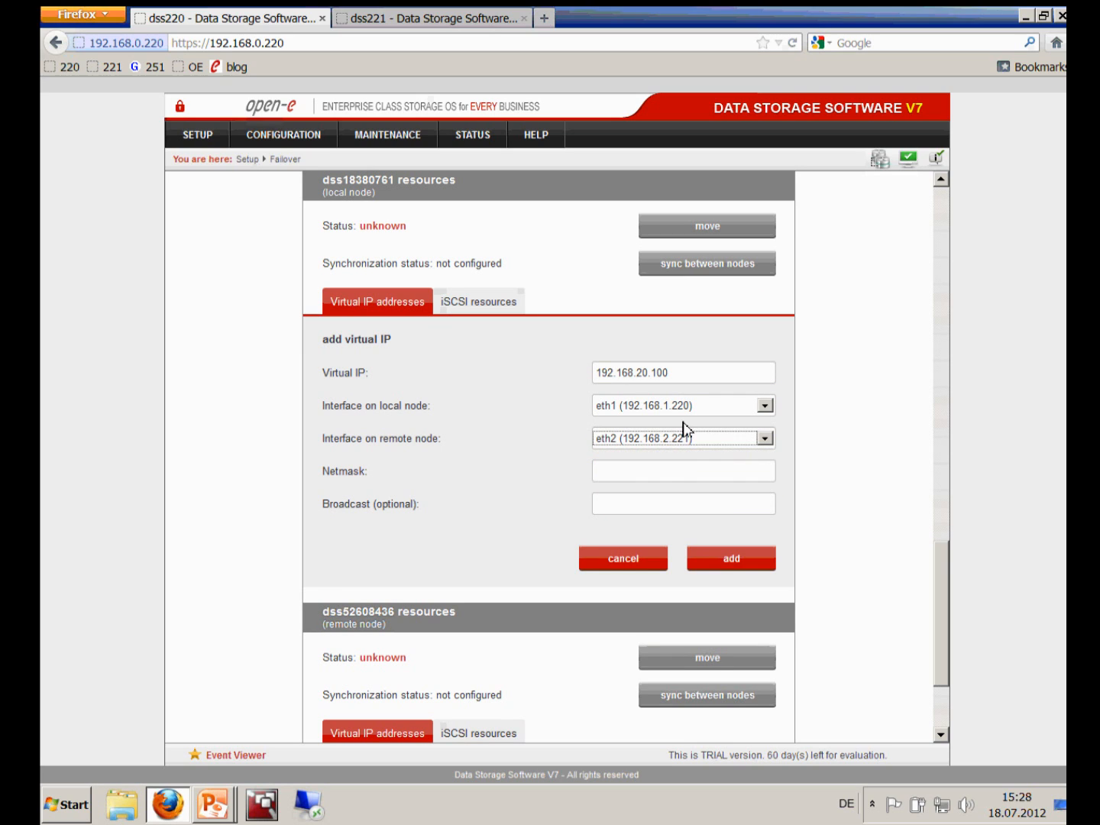
left_click(663, 471)
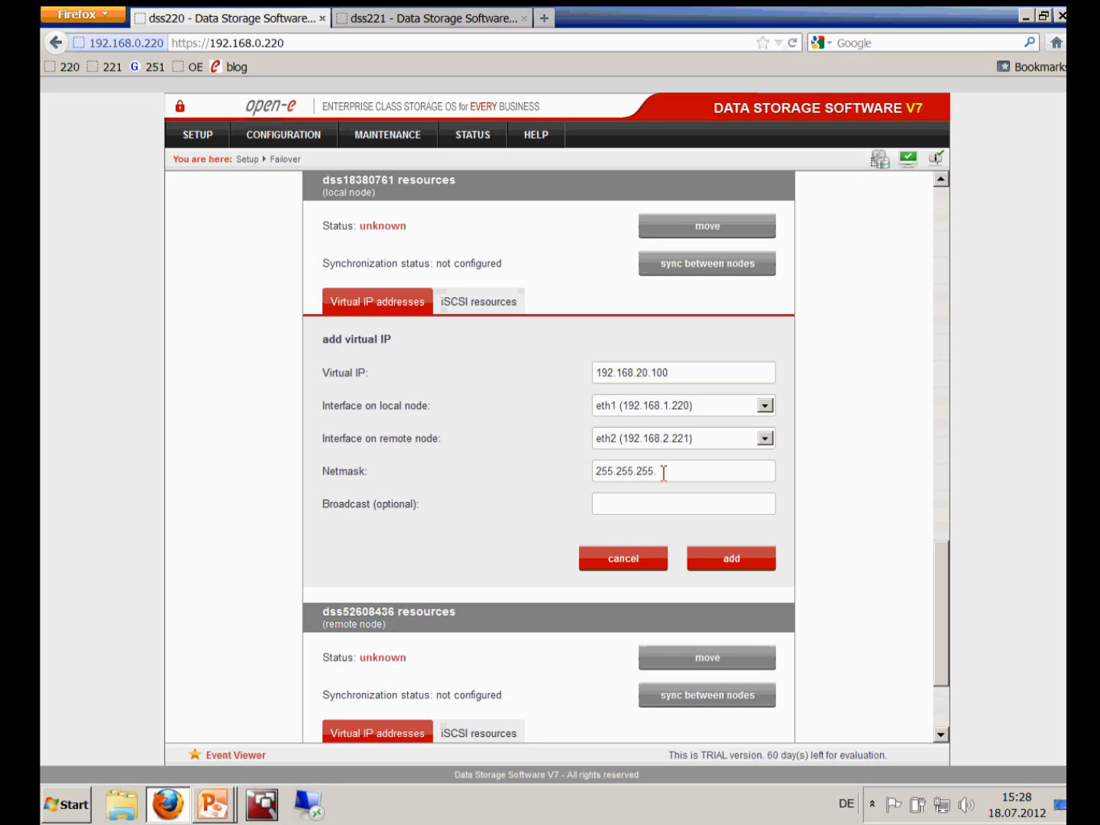
left_click(713, 565)
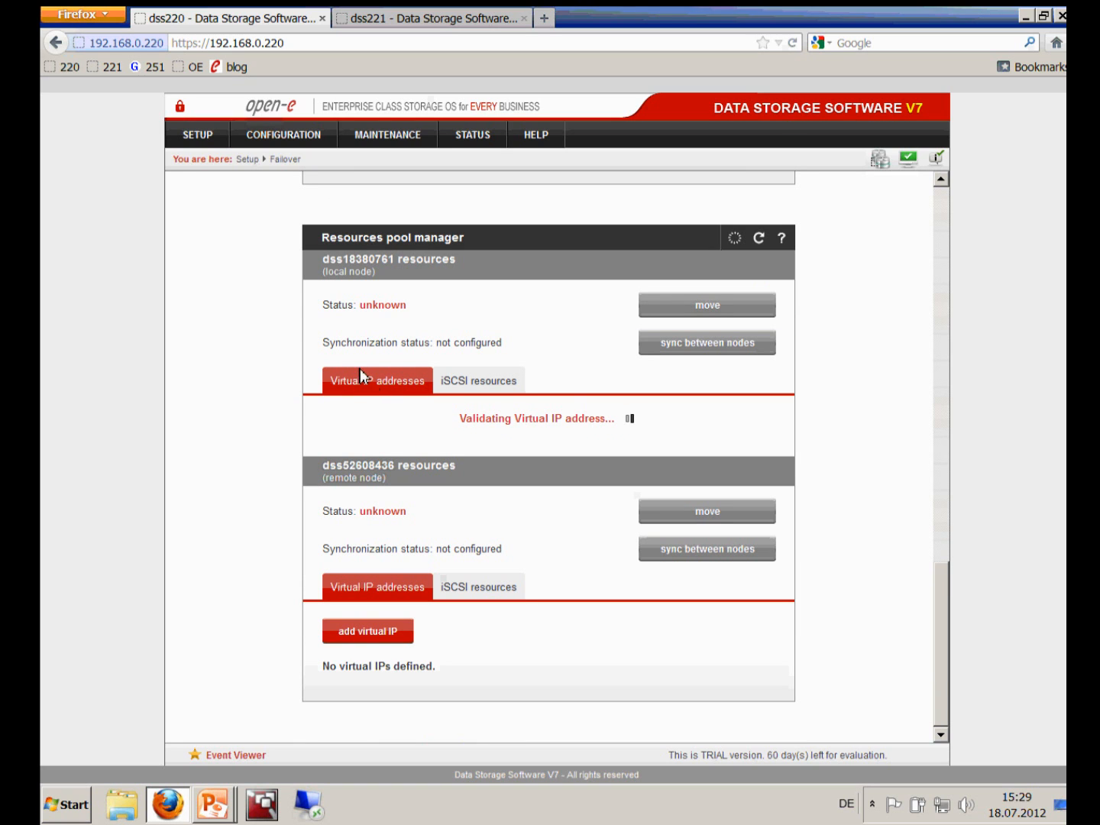
Check the failover diagram slide, then bring the local resource pool panel into view
key("alt+Tab")
key("alt+Tab")
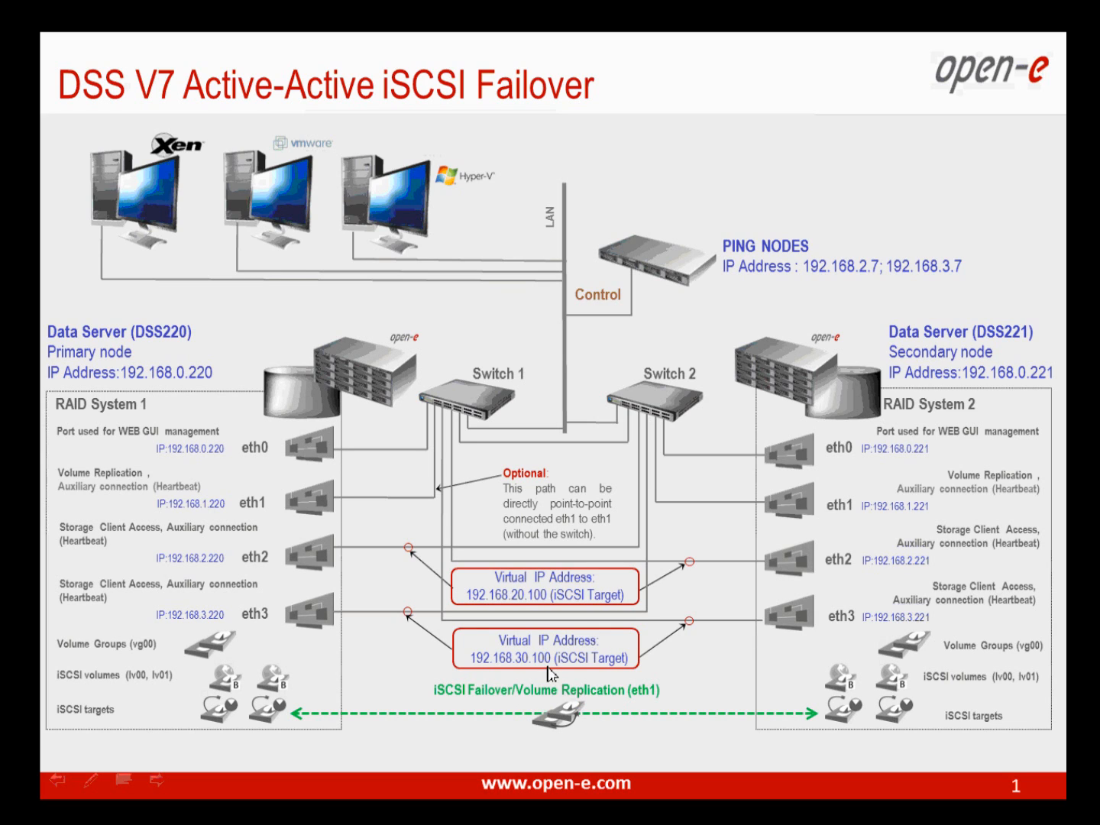
key("alt+Tab")
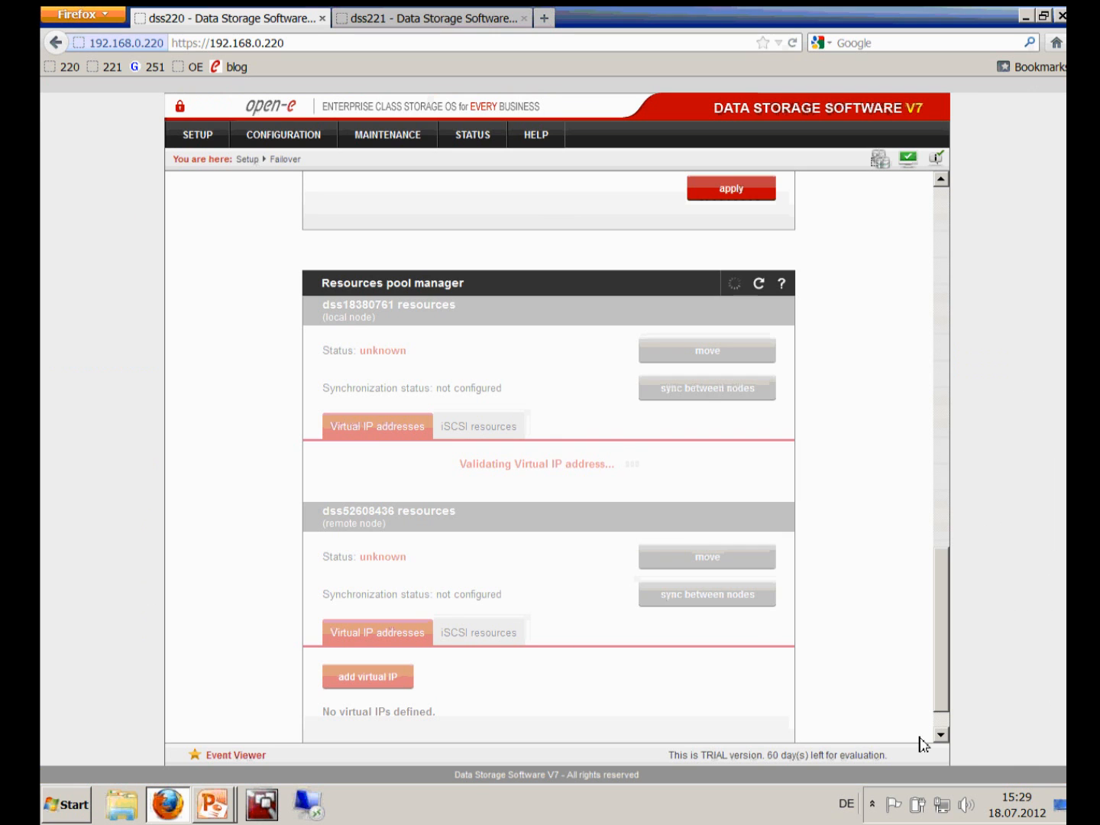
left_click(940, 734)
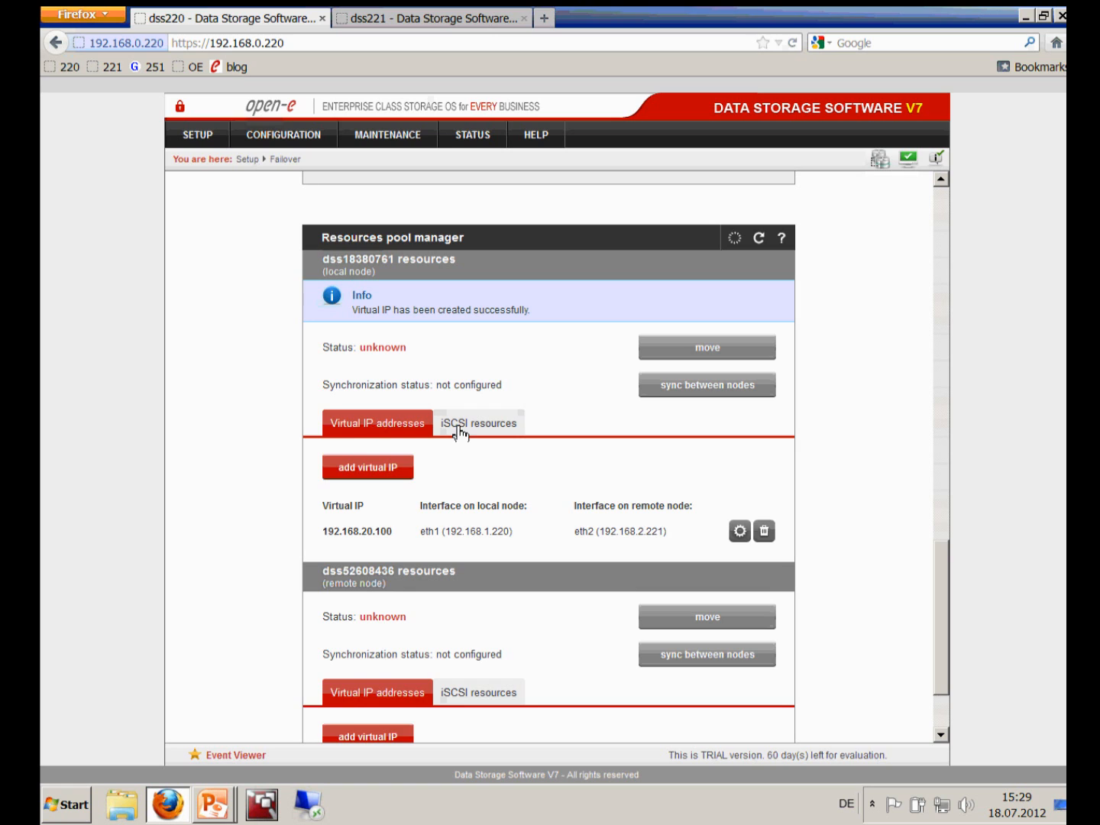
Move iqn.2012-07:target0 into the local pool's clustered iSCSI targets and apply
left_click(485, 433)
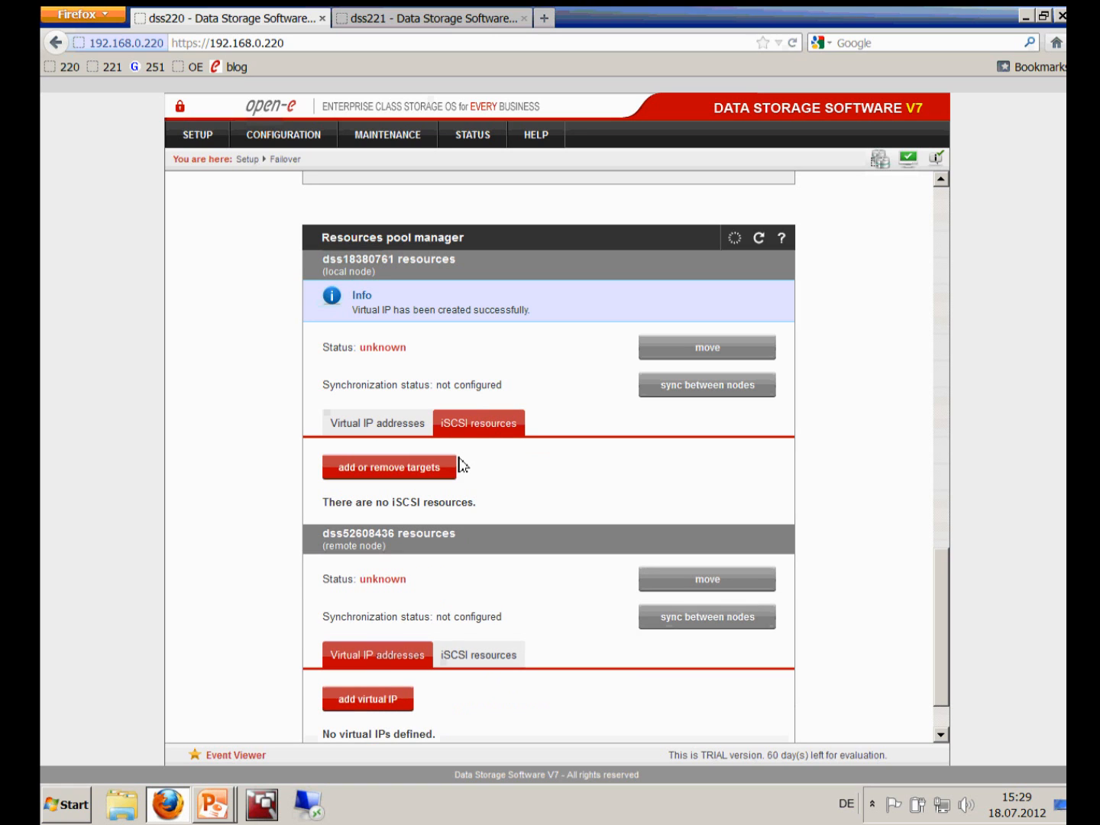
left_click(413, 467)
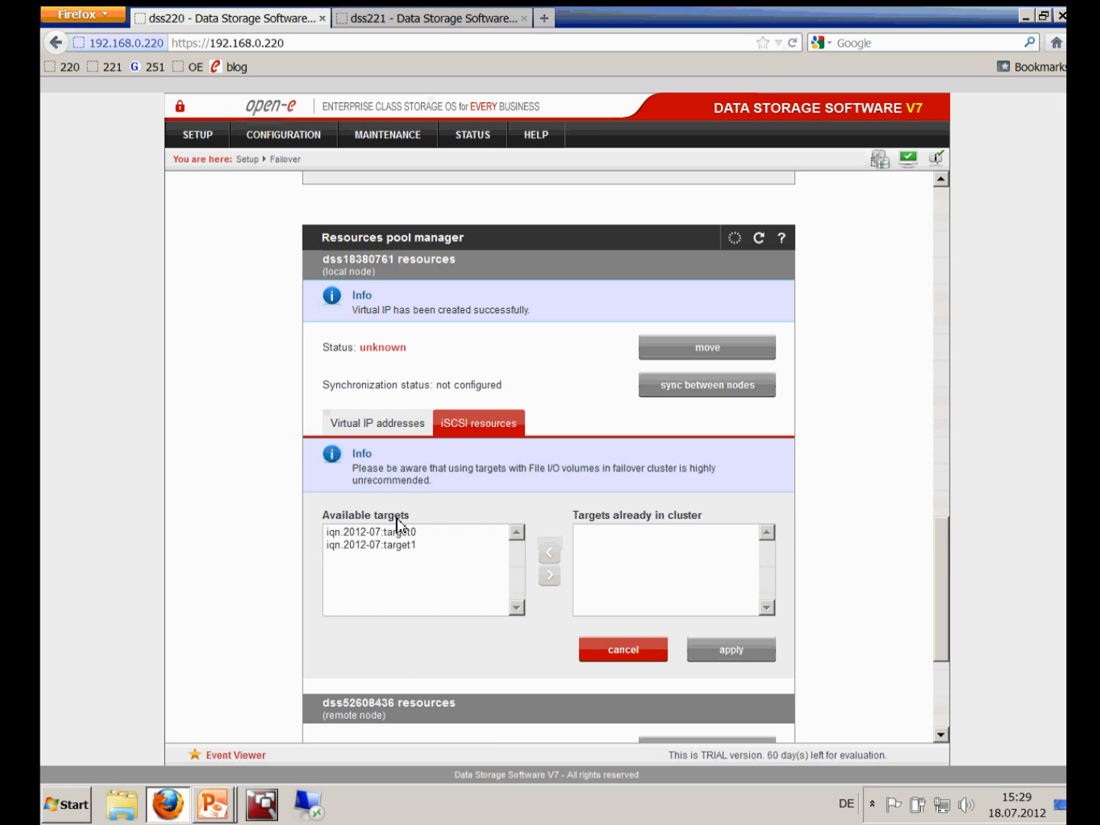
left_click(353, 533)
left_click(550, 575)
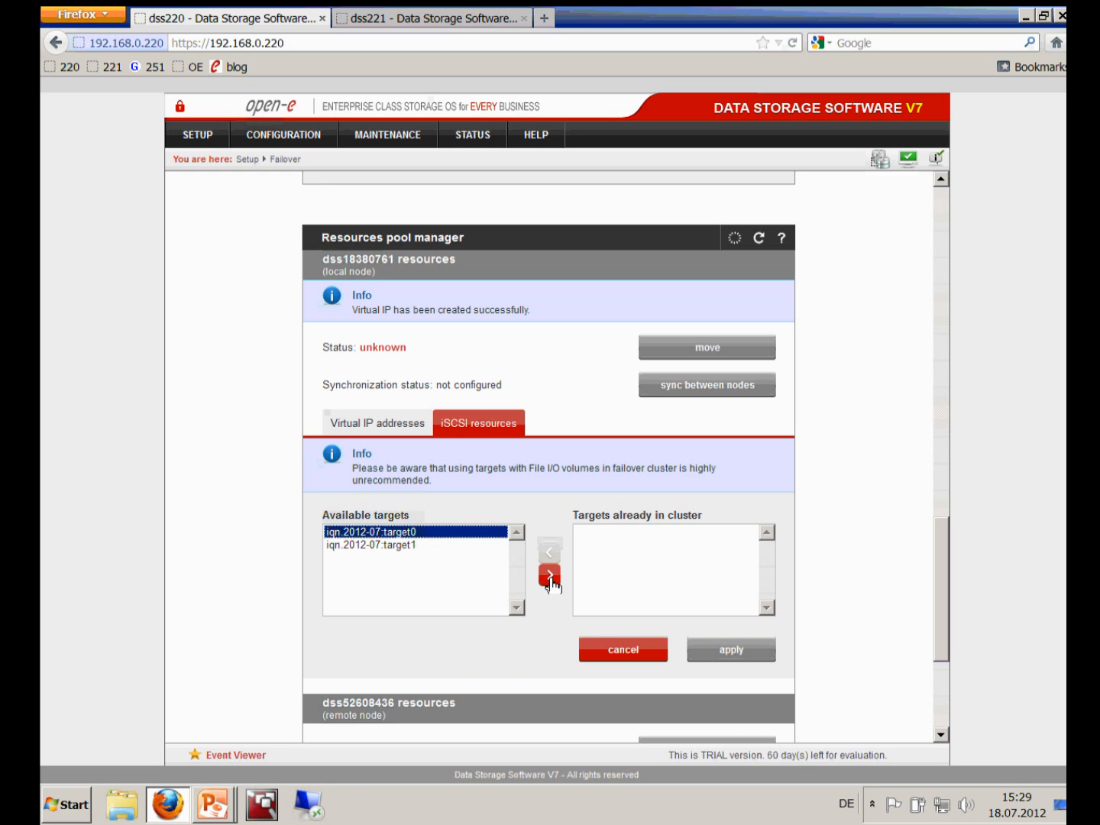
left_click(730, 650)
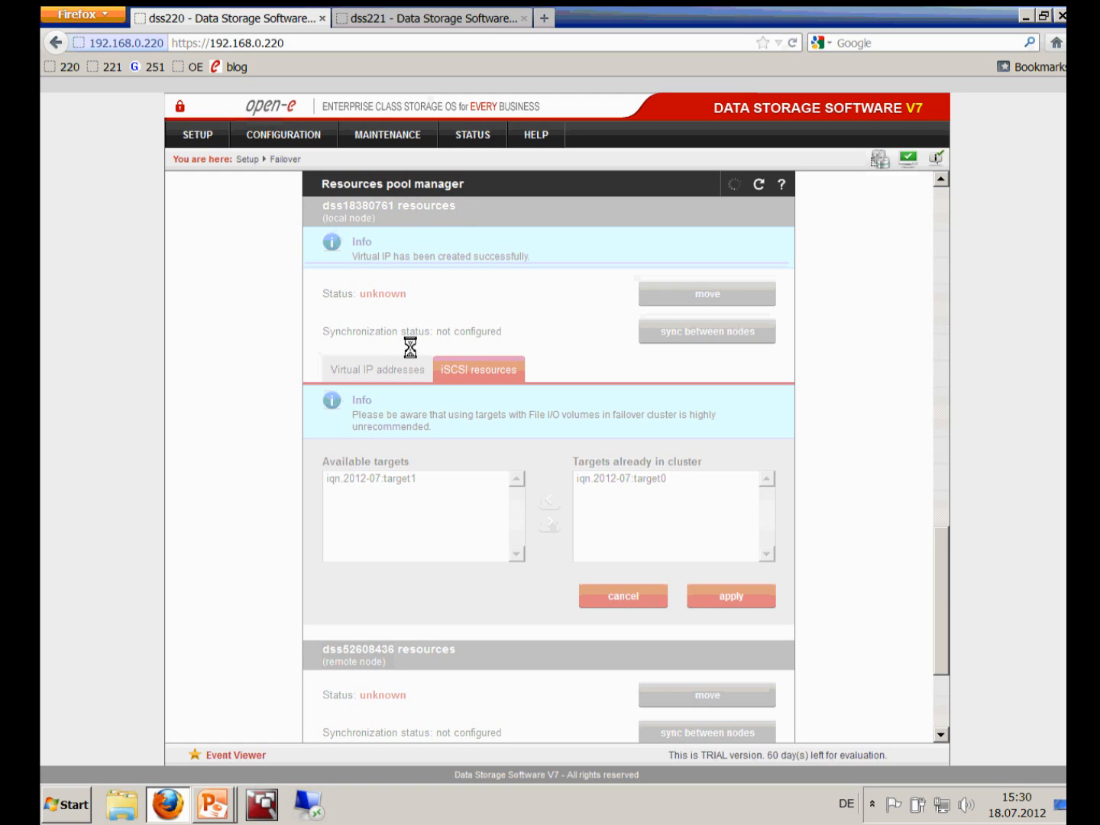
Glance at the failover diagram slide, then scroll further down the storage console
key("alt+Tab")
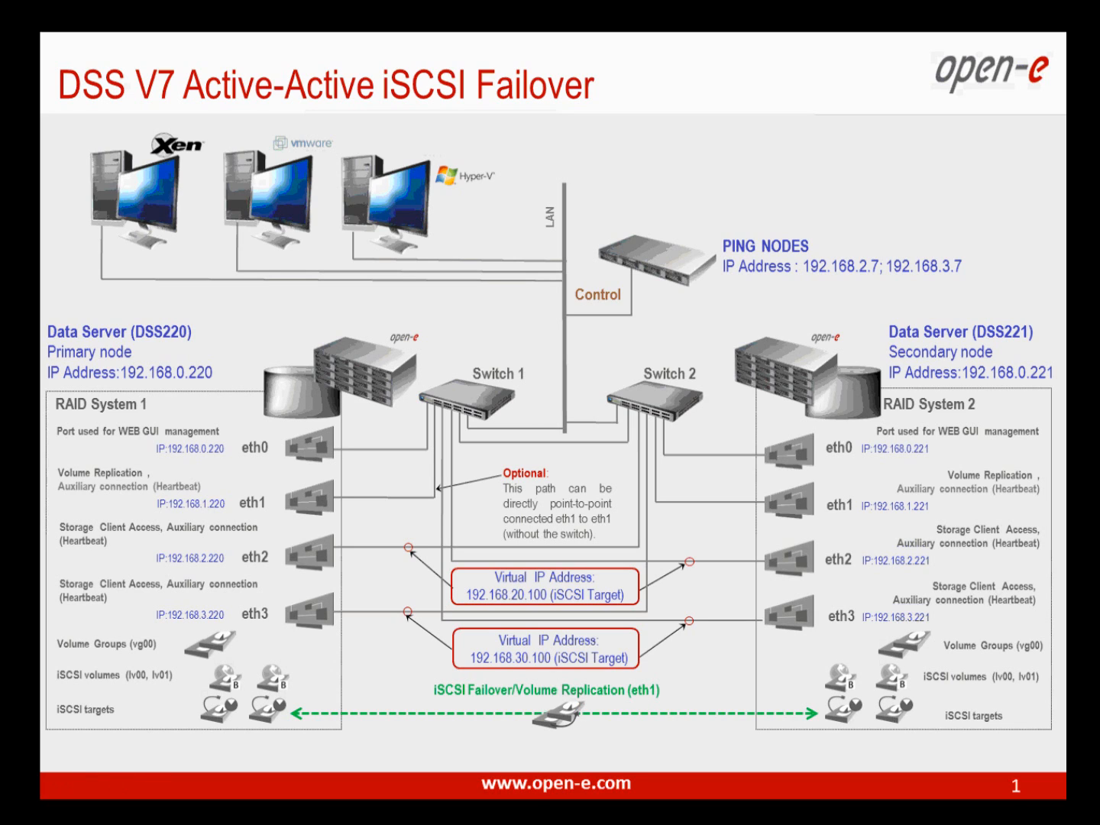
key("alt+Tab")
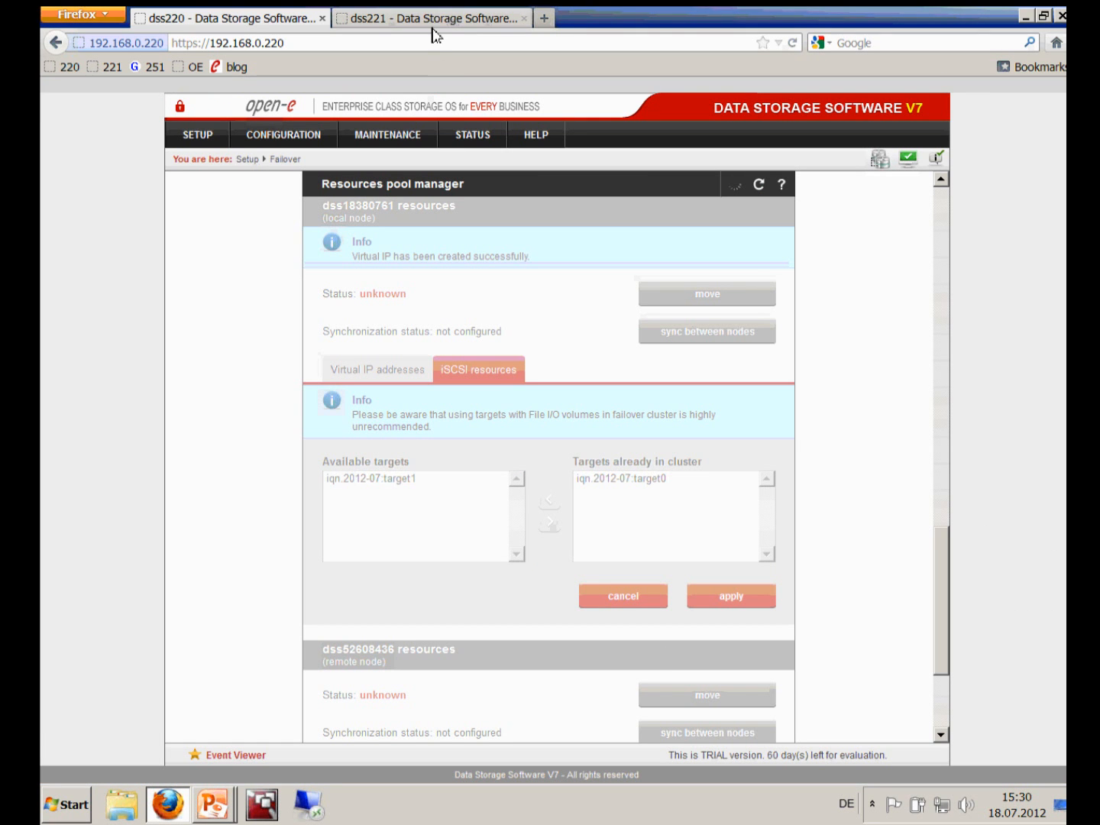
scroll(381, 260, "down", 1)
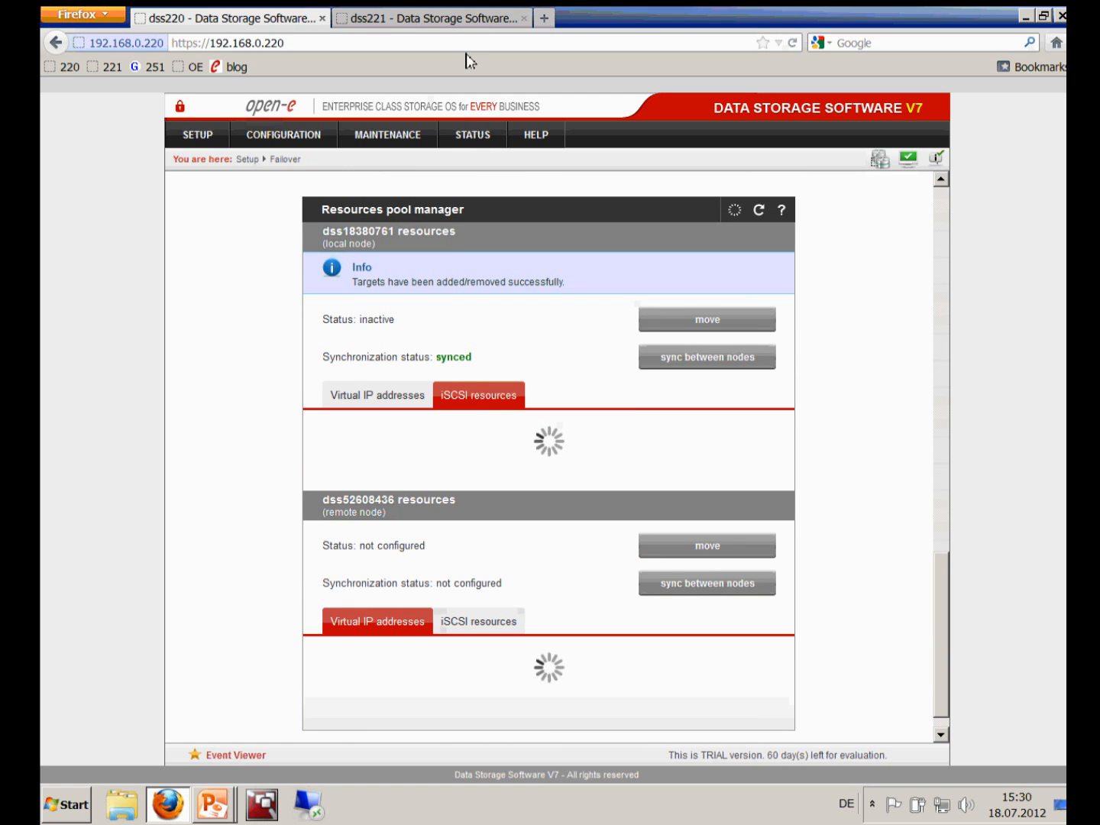
Switch to dss221's web interface, scroll its Failover page, and expand its Setup menu
left_click(408, 18)
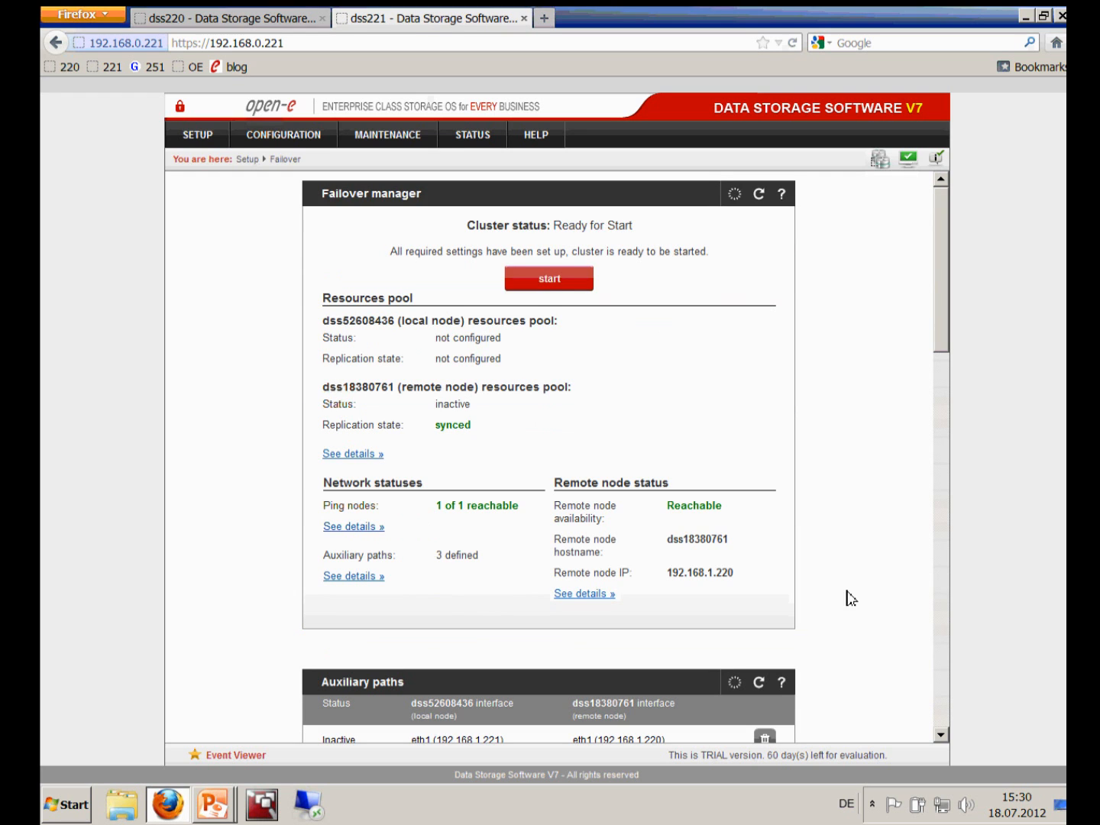
scroll(939, 691, "down", 20)
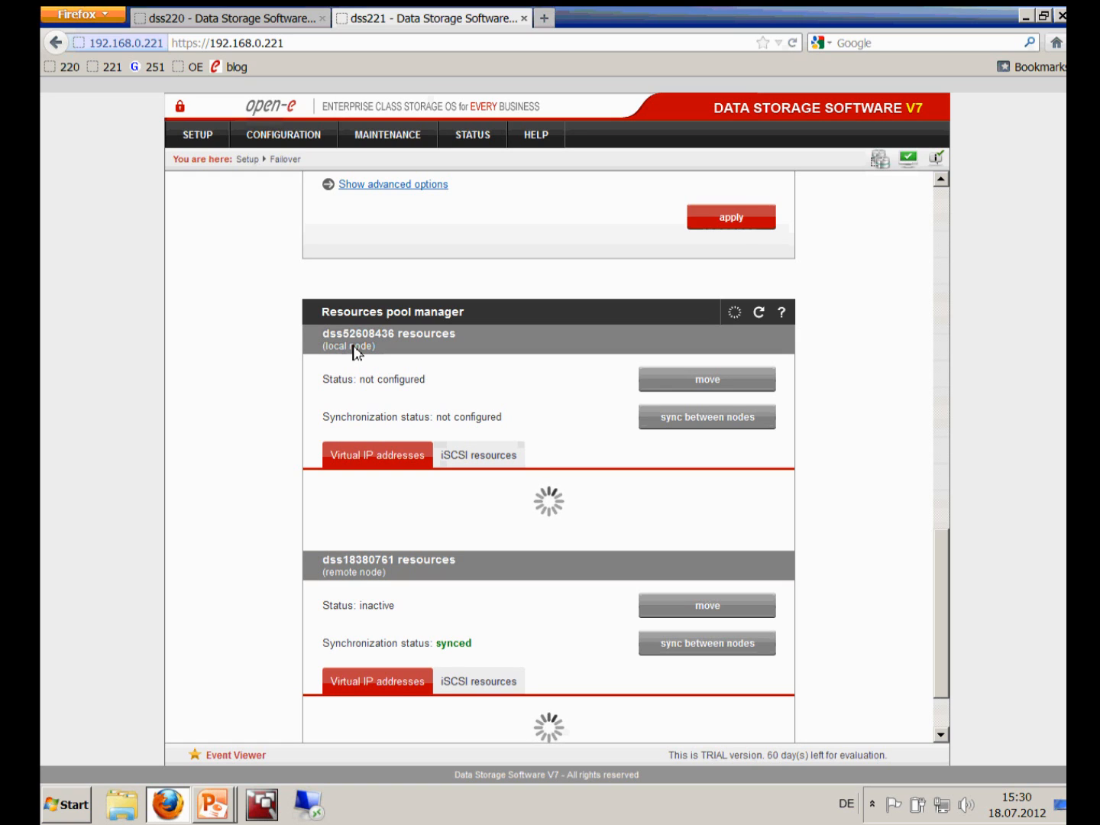
left_click(189, 27)
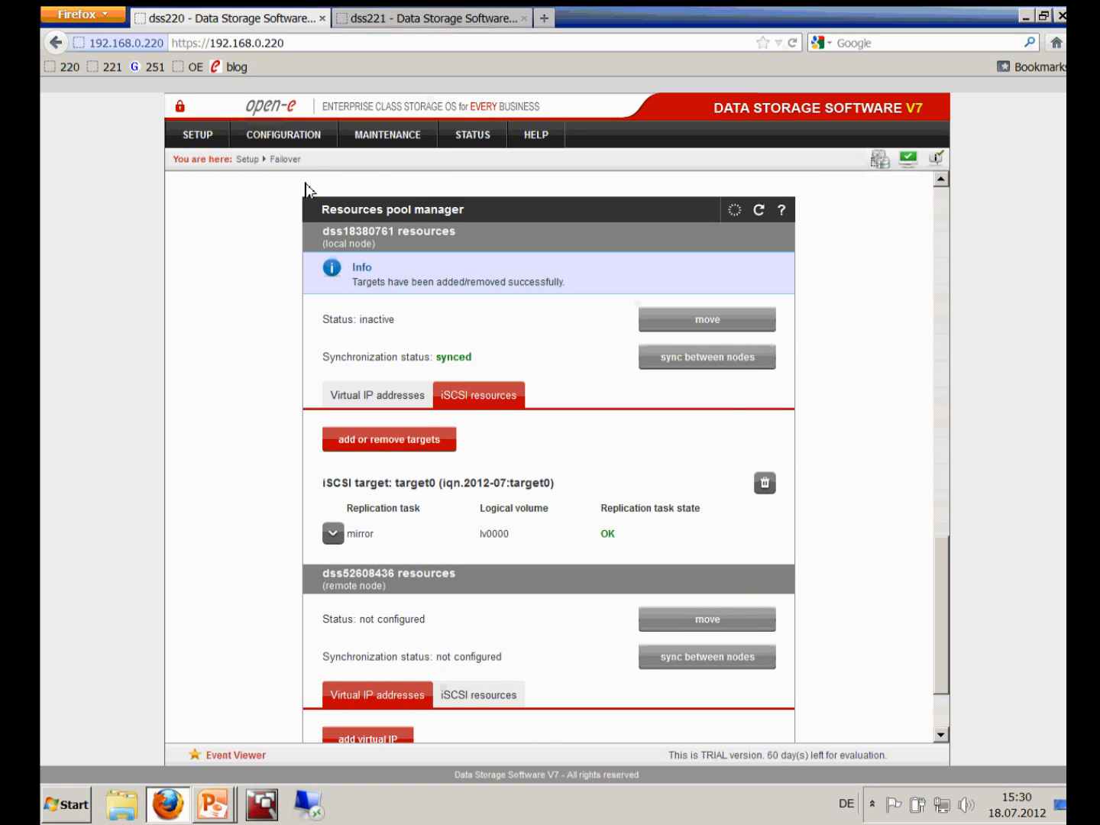
left_click(400, 23)
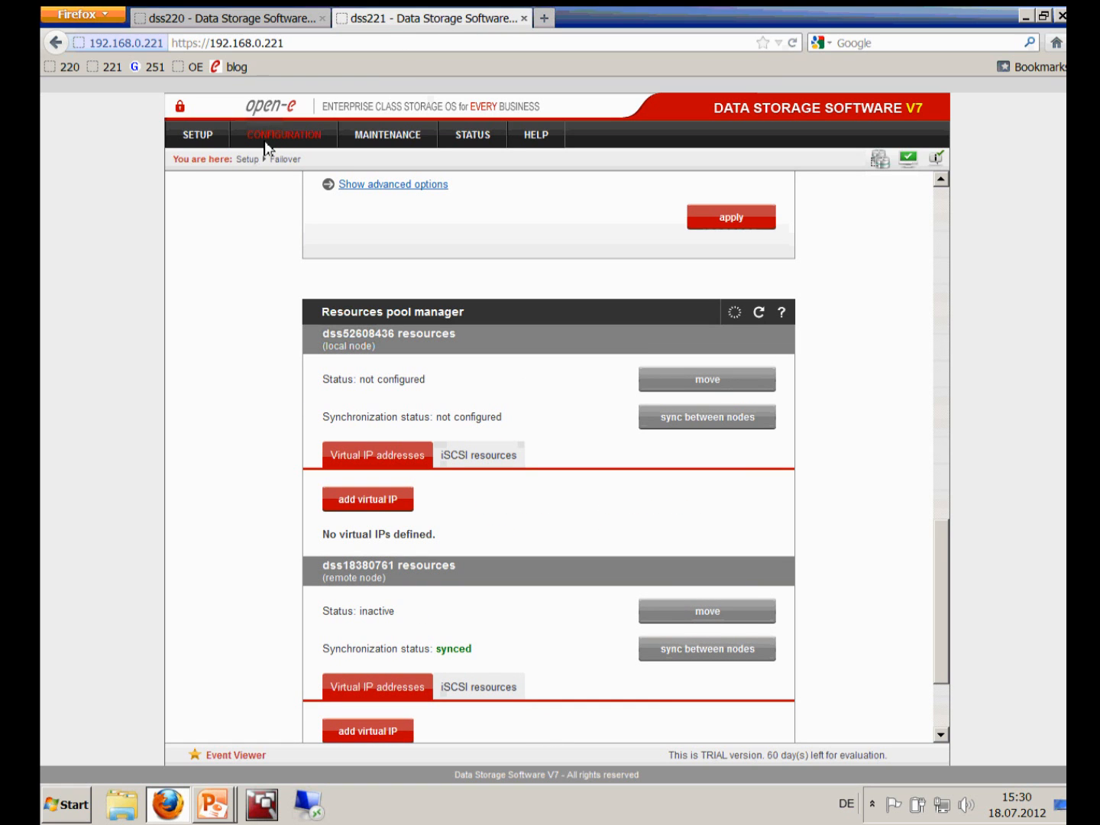
left_click(200, 136)
Review dss221's Network interfaces hostname, then return to dss220's Failover page
left_click(210, 191)
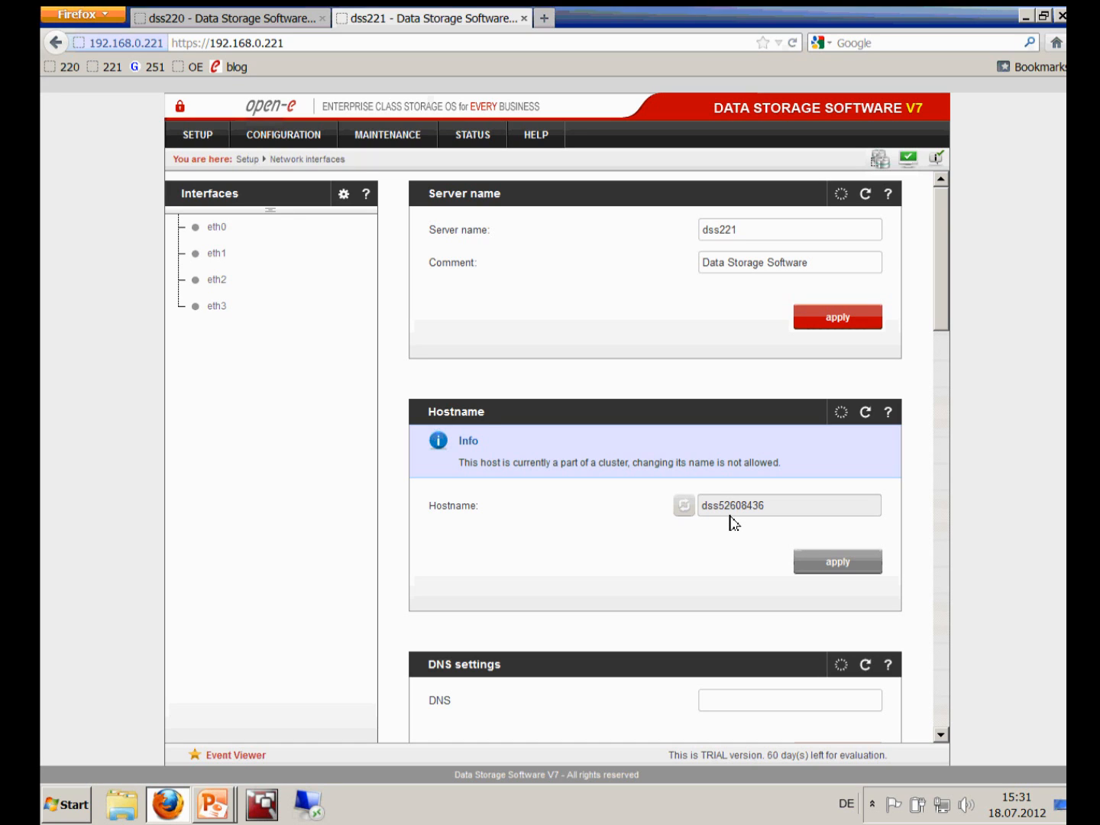
left_click(174, 25)
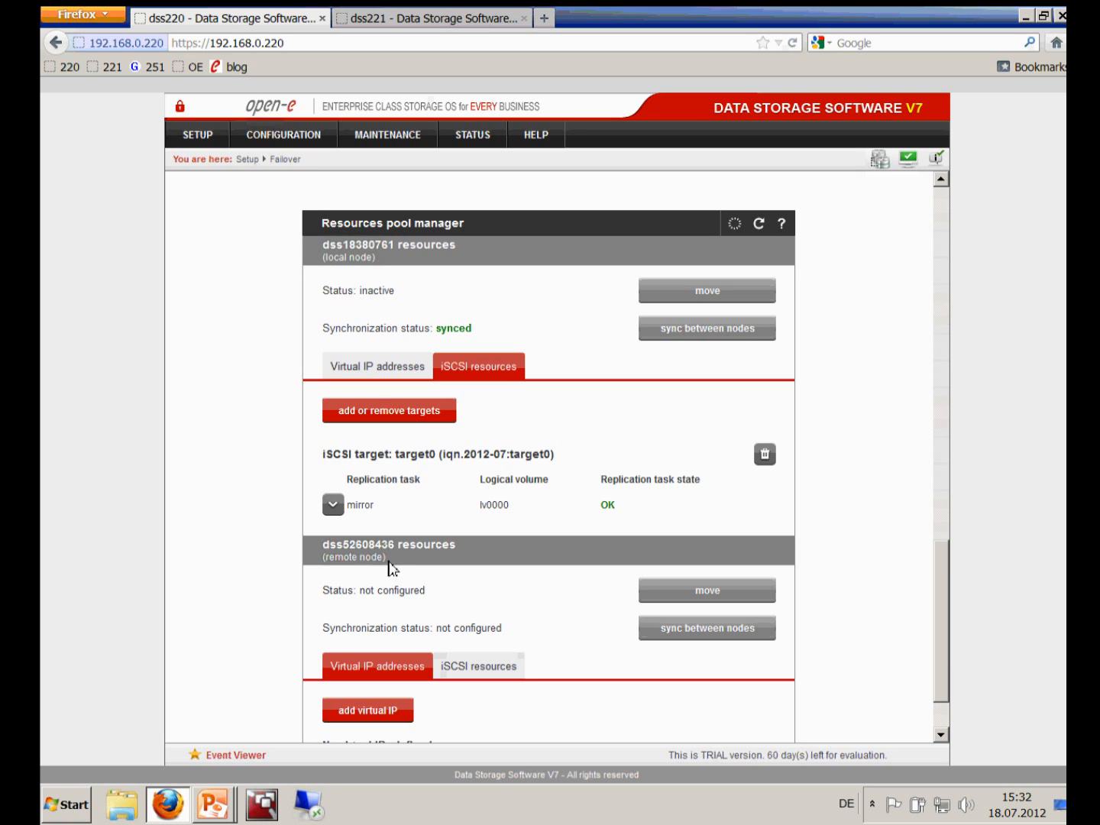
Select the remote node's resource pool and scroll to its empty virtual IP list
left_click(389, 417)
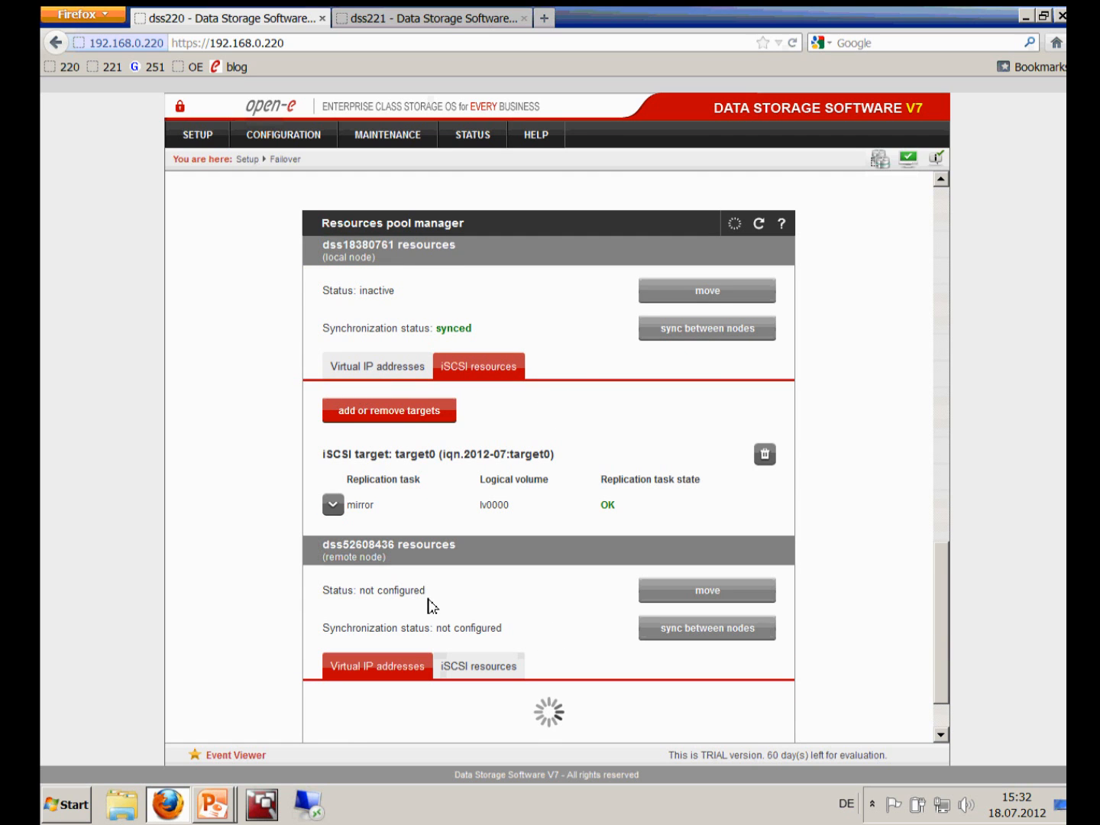
scroll(435, 600, "down", 2)
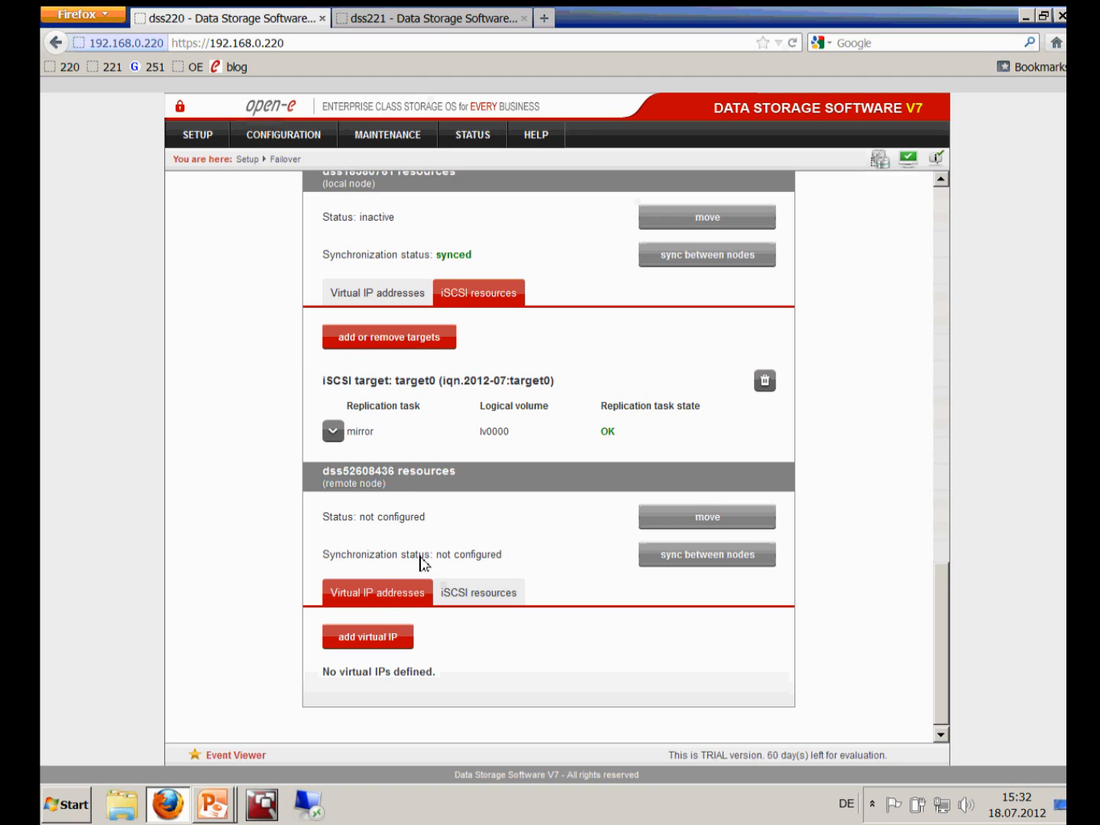
Enter virtual IP 192.168.30.100 with eth3 as both the local and remote interface
left_click(379, 641)
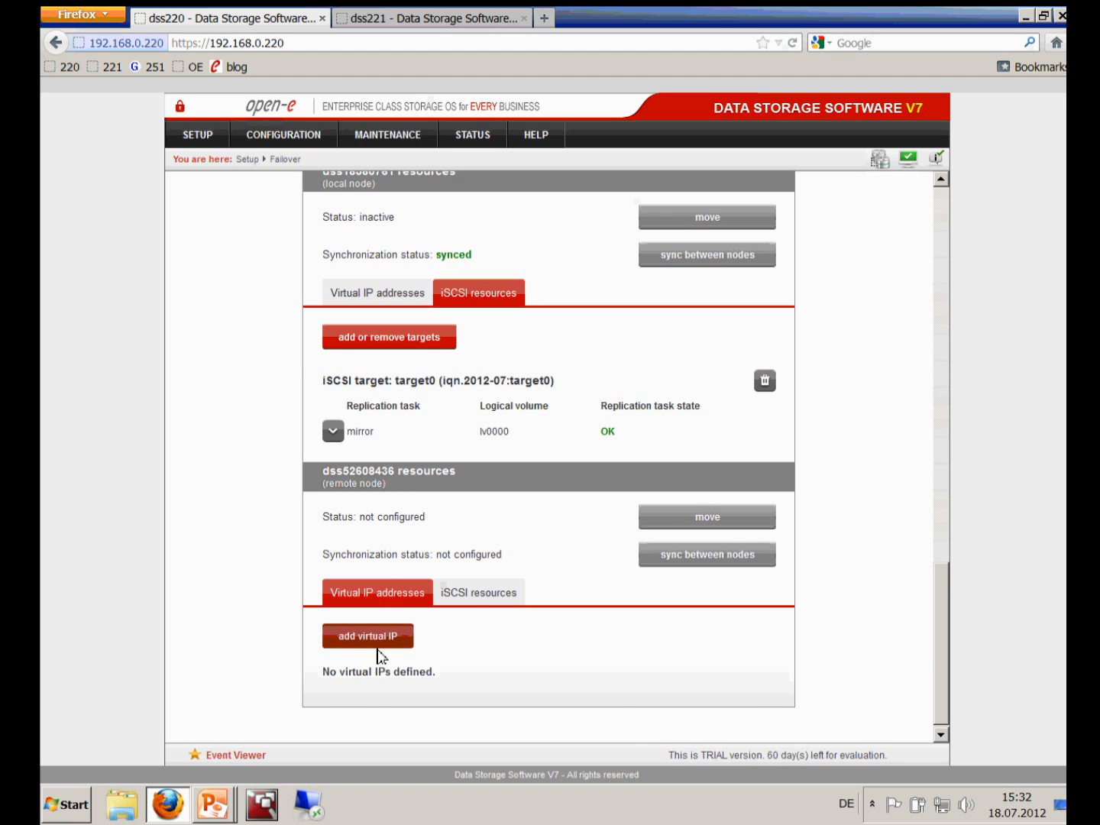
scroll(582, 597, "down", 2)
left_click(637, 587)
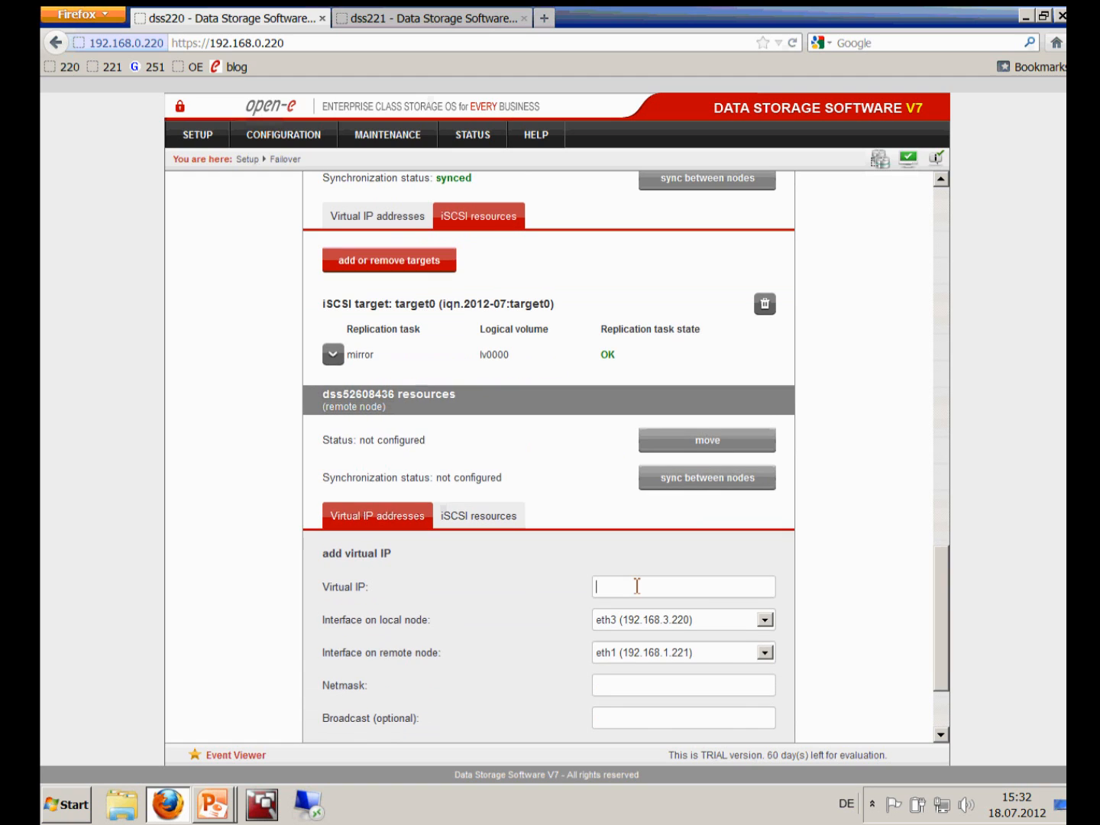
type("192.168.30.100")
left_click(767, 623)
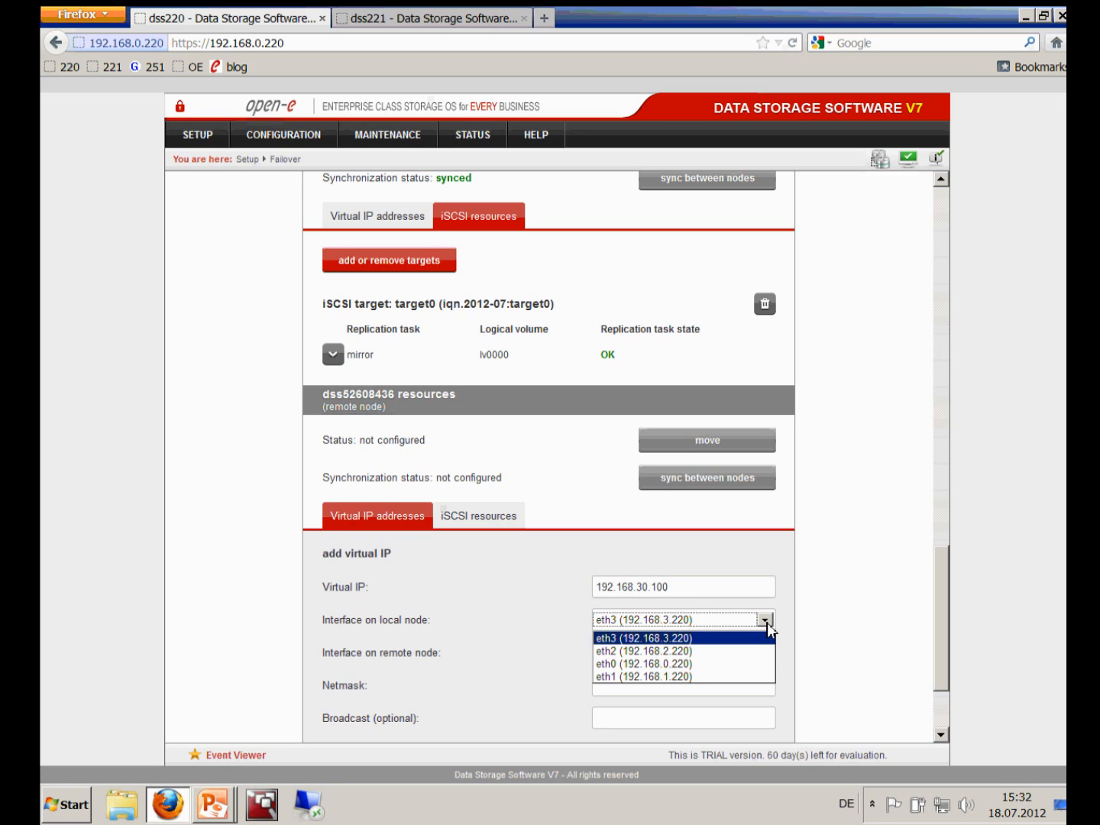
left_click(725, 638)
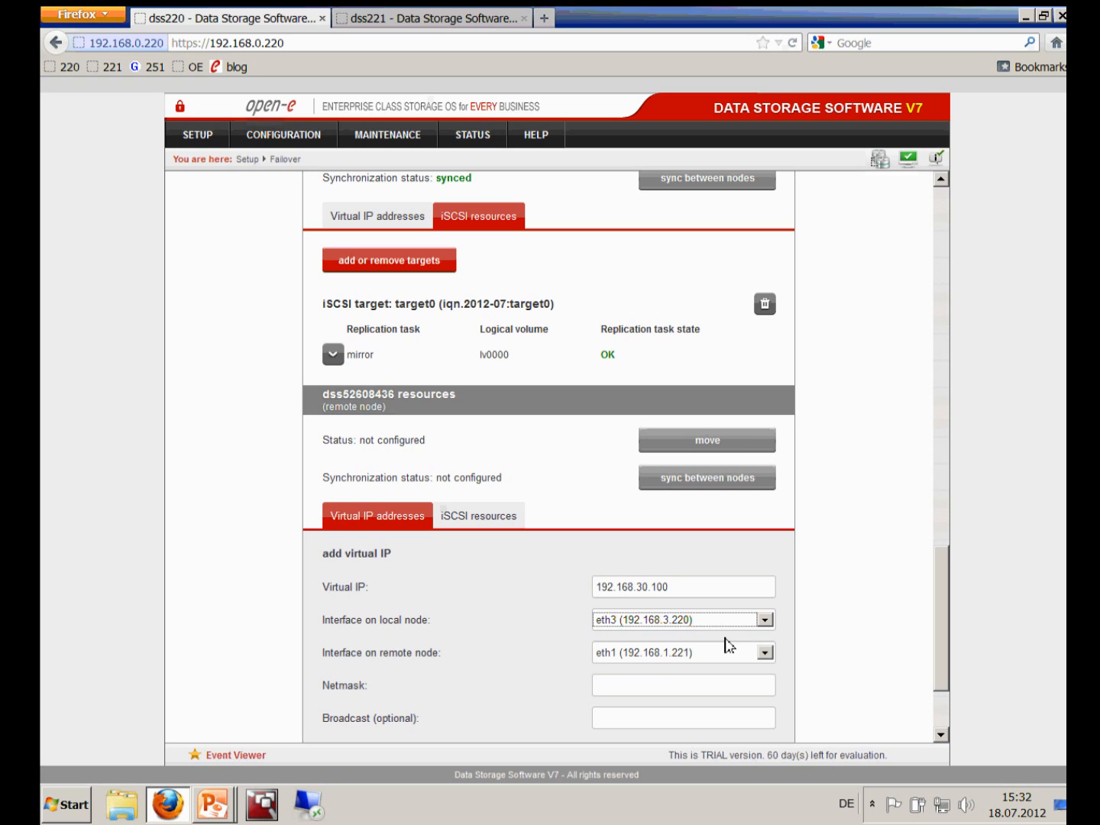
left_click(765, 655)
left_click(681, 698)
Set netmask 255.255.255.0, create the virtual IP, and restore the browser to a smaller window
left_click(678, 689)
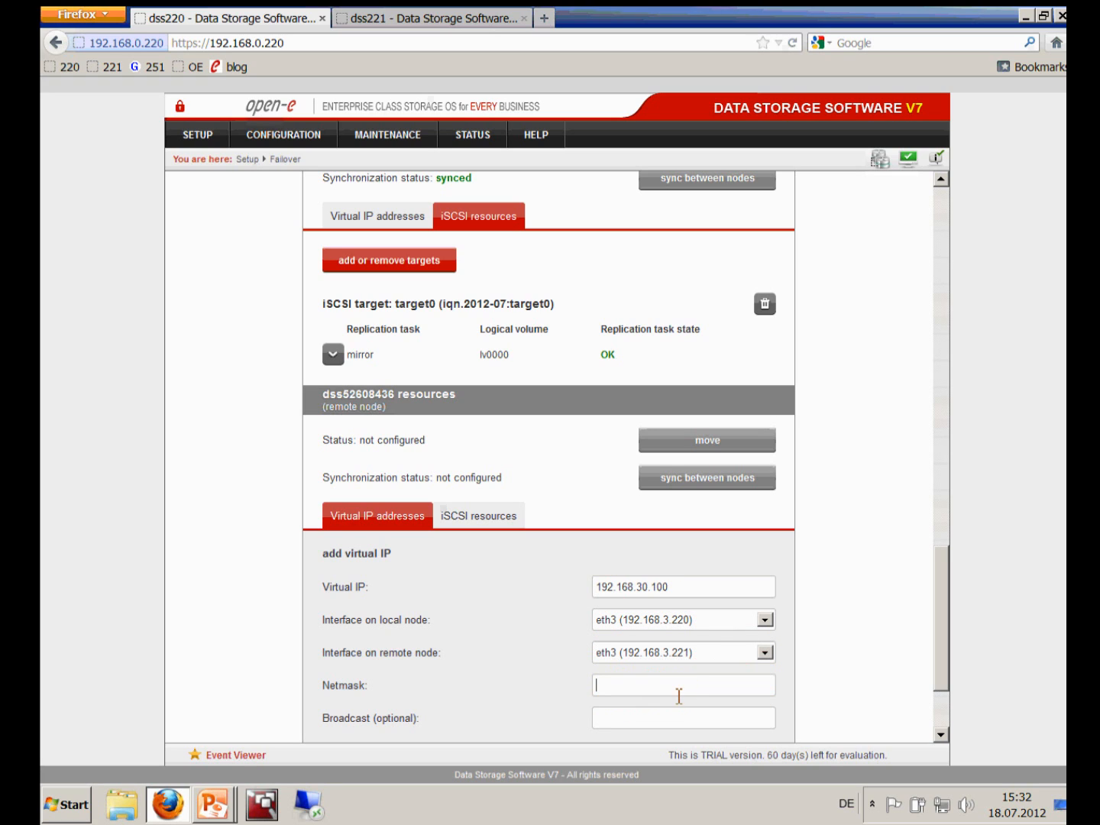
type("^255.")
key("BackSpace")
key("BackSpace")
key("BackSpace")
key("BackSpace")
type("255.255.255.0")
left_click(941, 739)
left_click(728, 643)
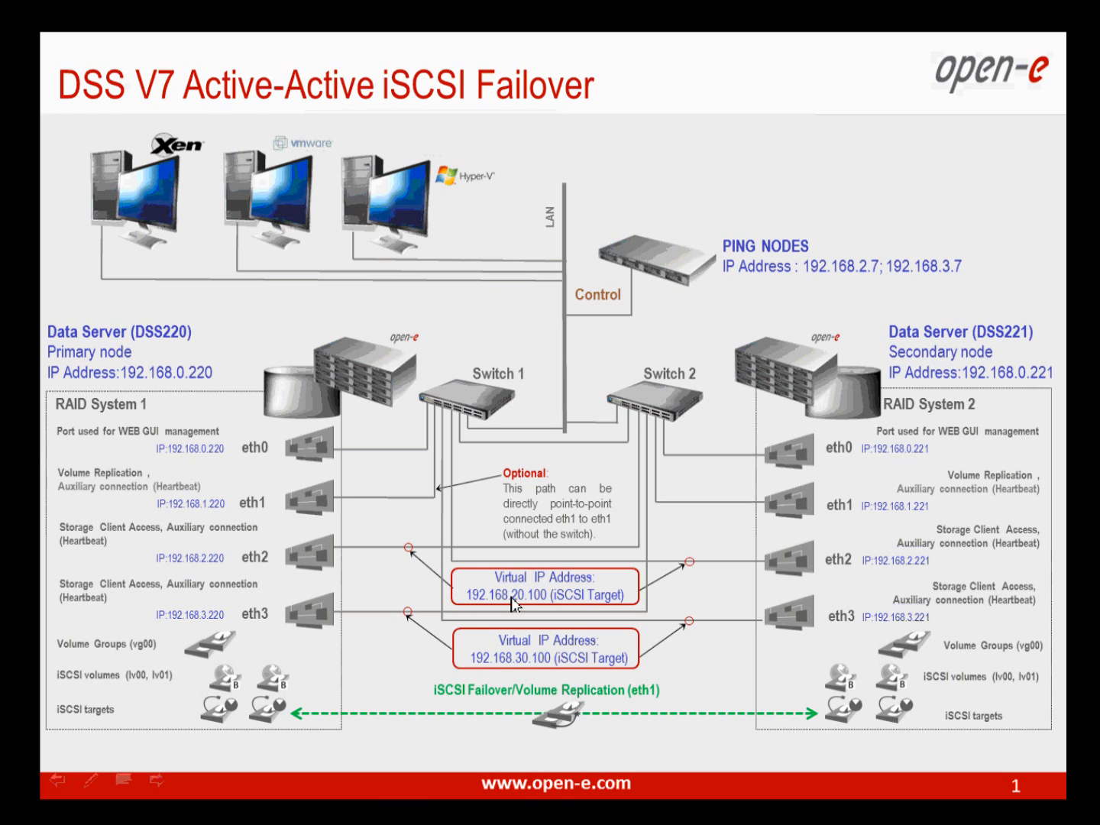
key("alt+Tab")
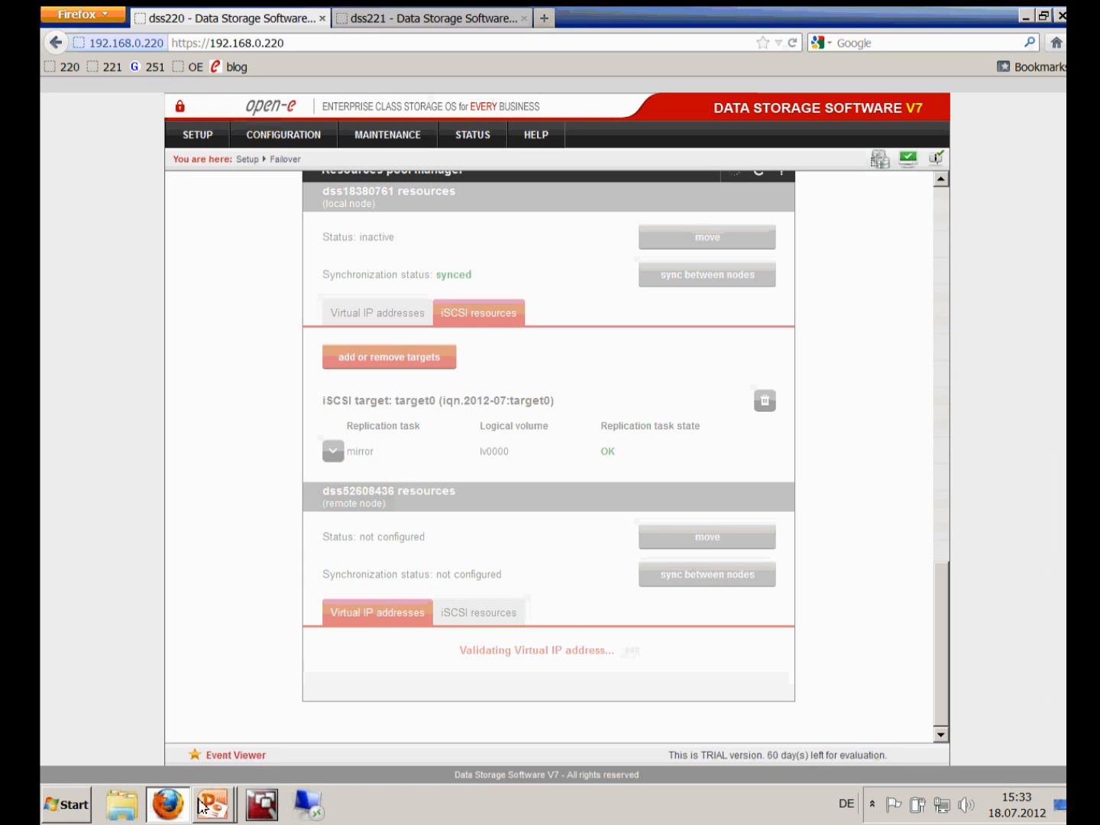
left_click(1043, 15)
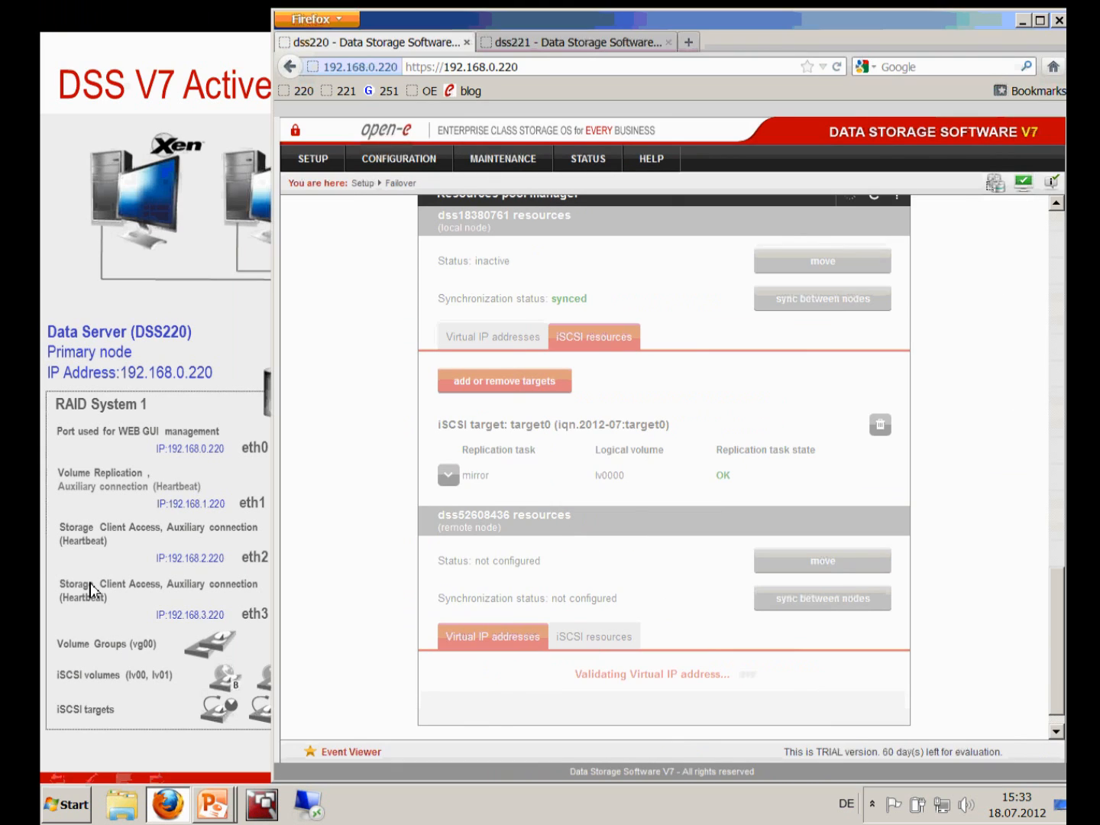
Exit the network diagram slide show and minimize PowerPoint
left_click(90, 582)
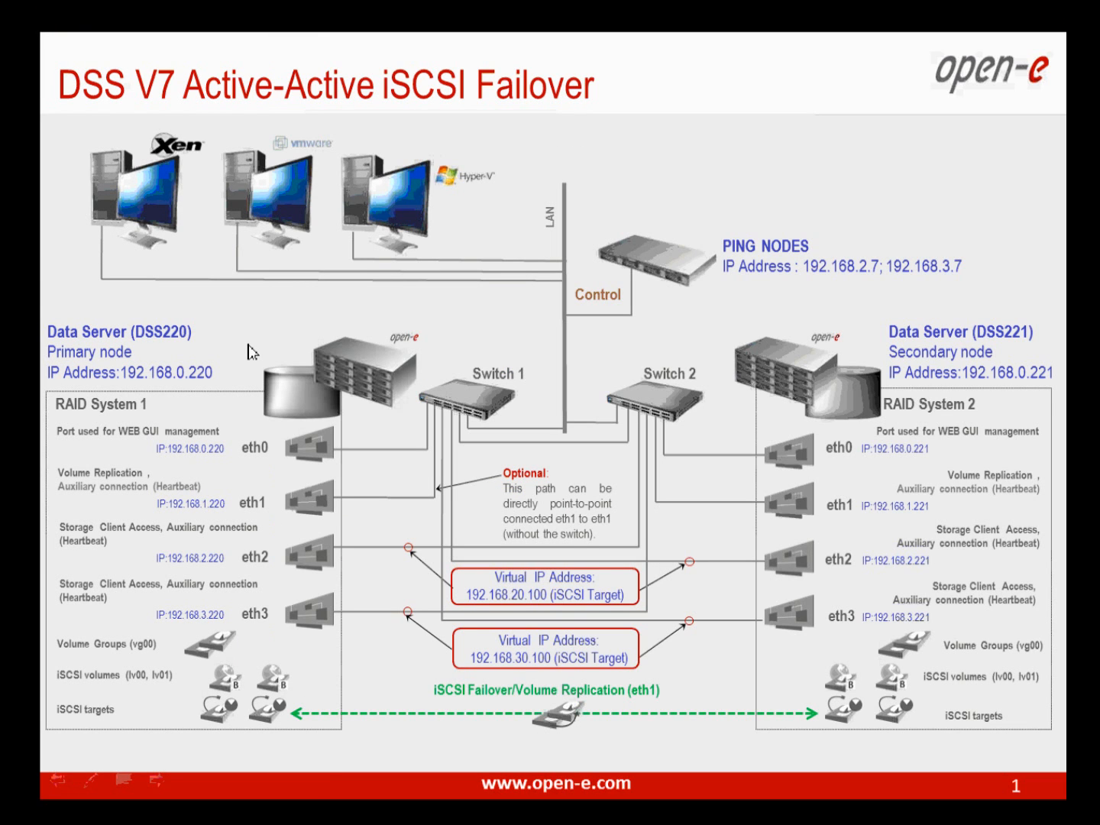
key("Escape")
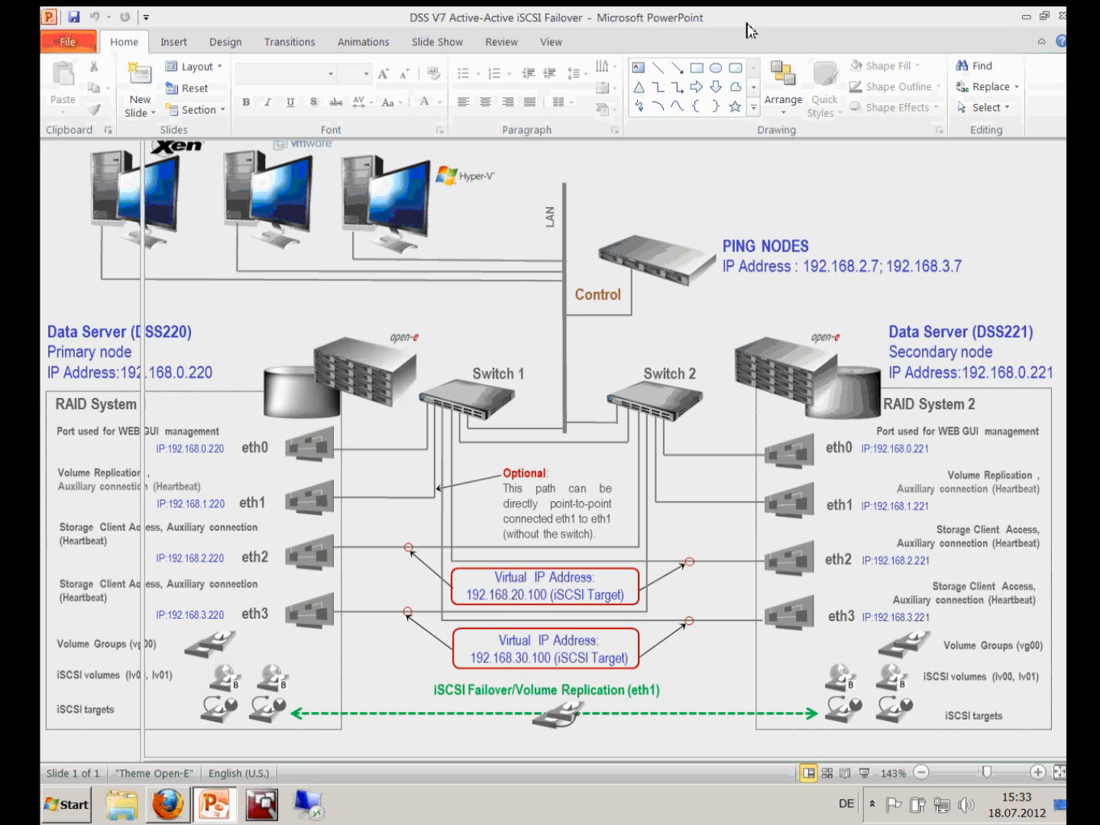
left_click(1026, 17)
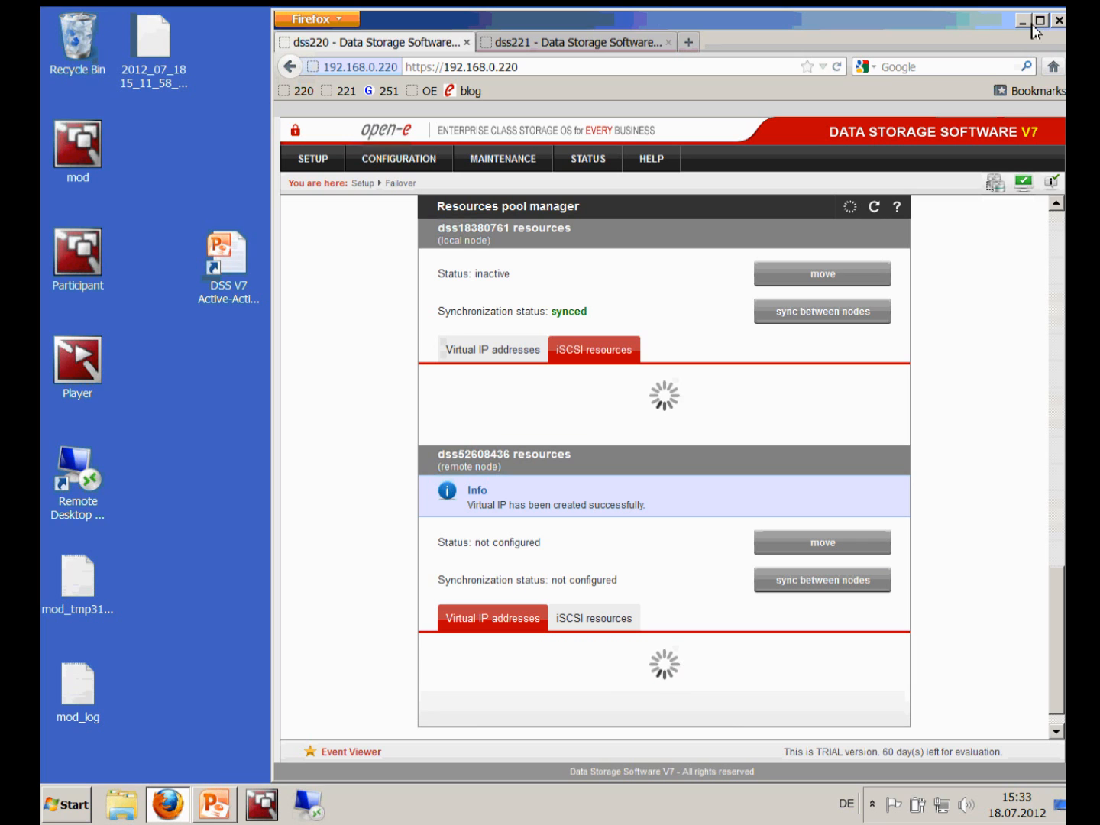
Start pings to 192.168.20.100 and 192.168.30.100 and arrange both console windows
left_click_drag(801, 28, 958, 26)
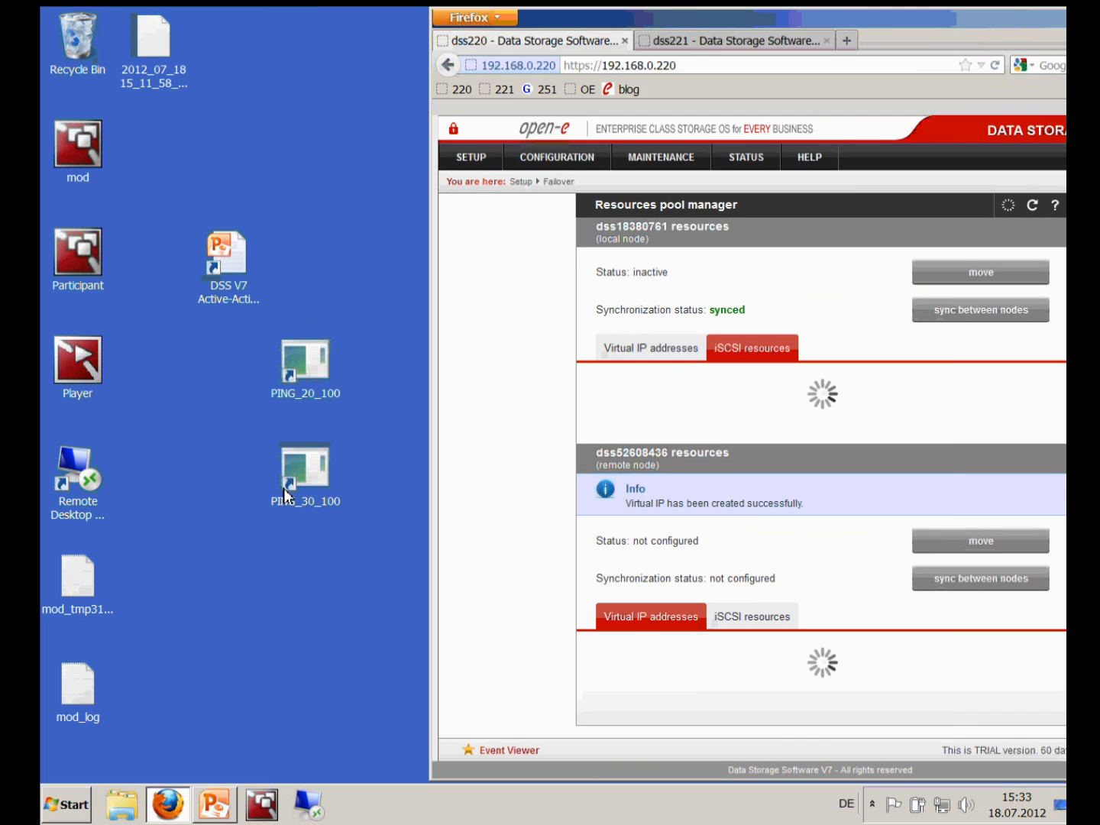
left_click(321, 363)
double_click(322, 363)
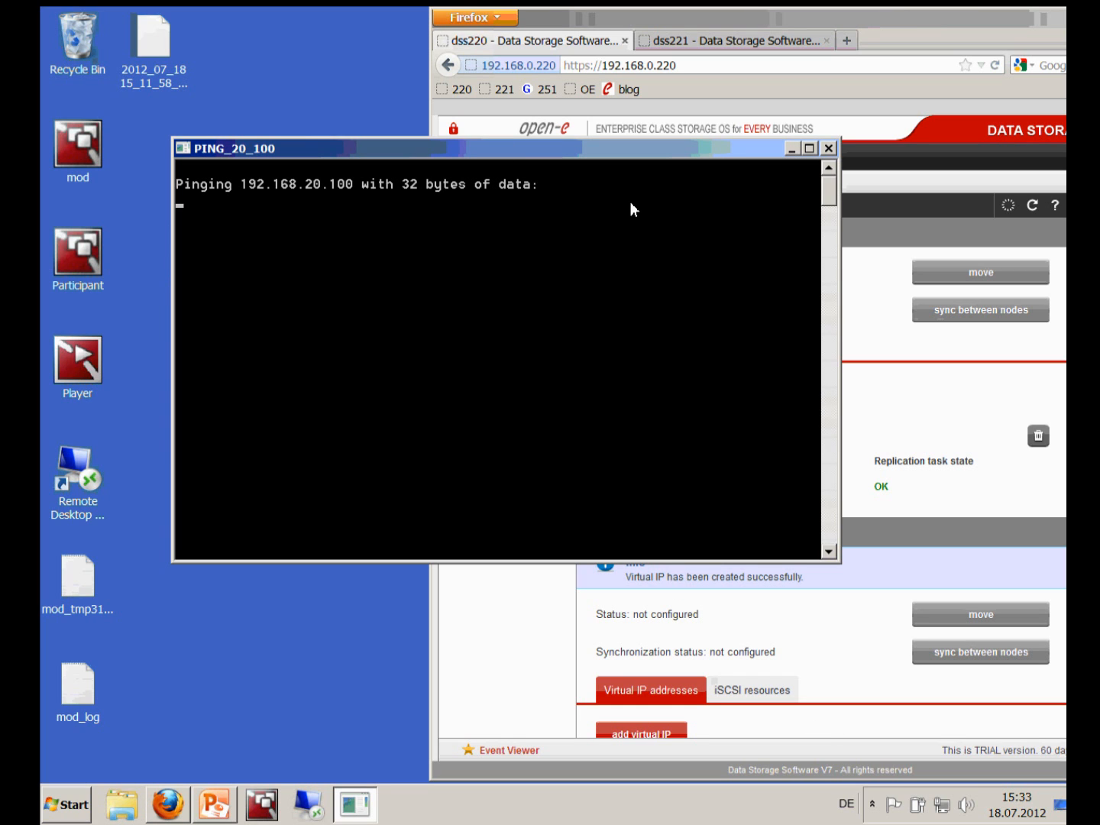
left_click_drag(843, 562, 677, 366)
double_click(305, 476)
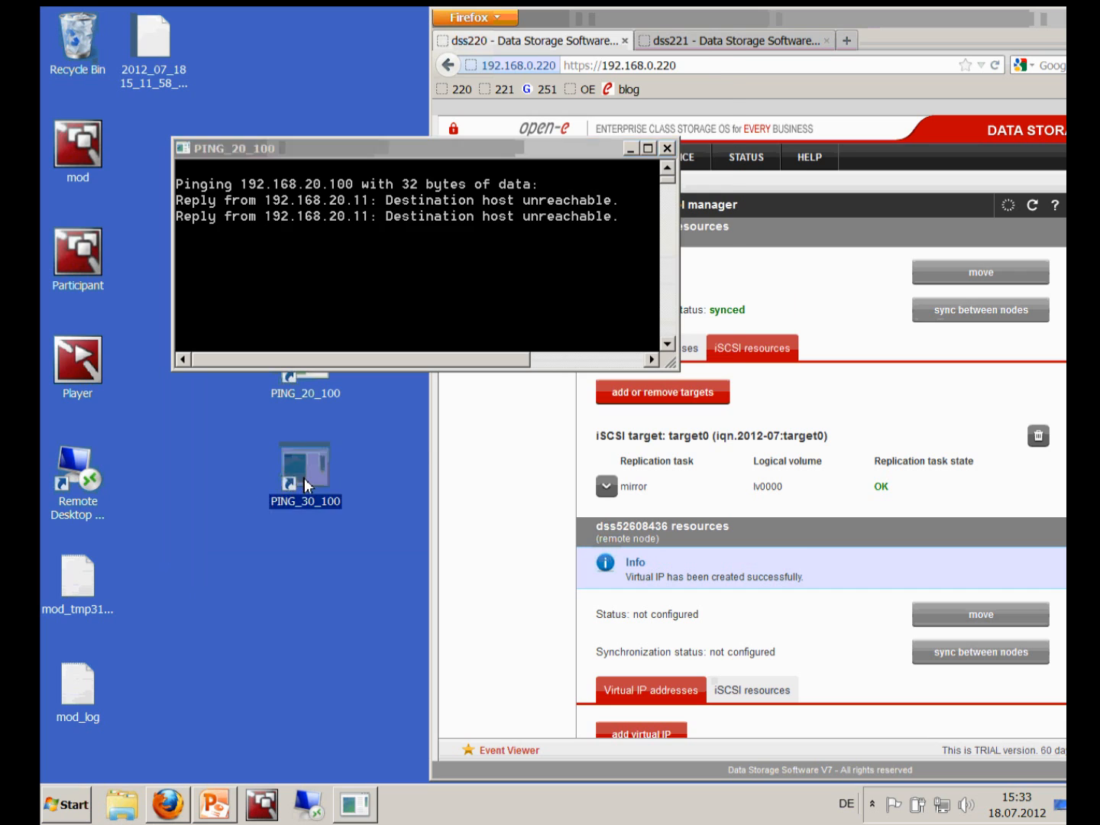
left_click_drag(731, 454, 355, 178)
left_click_drag(259, 45, 263, 395)
left_click(252, 148)
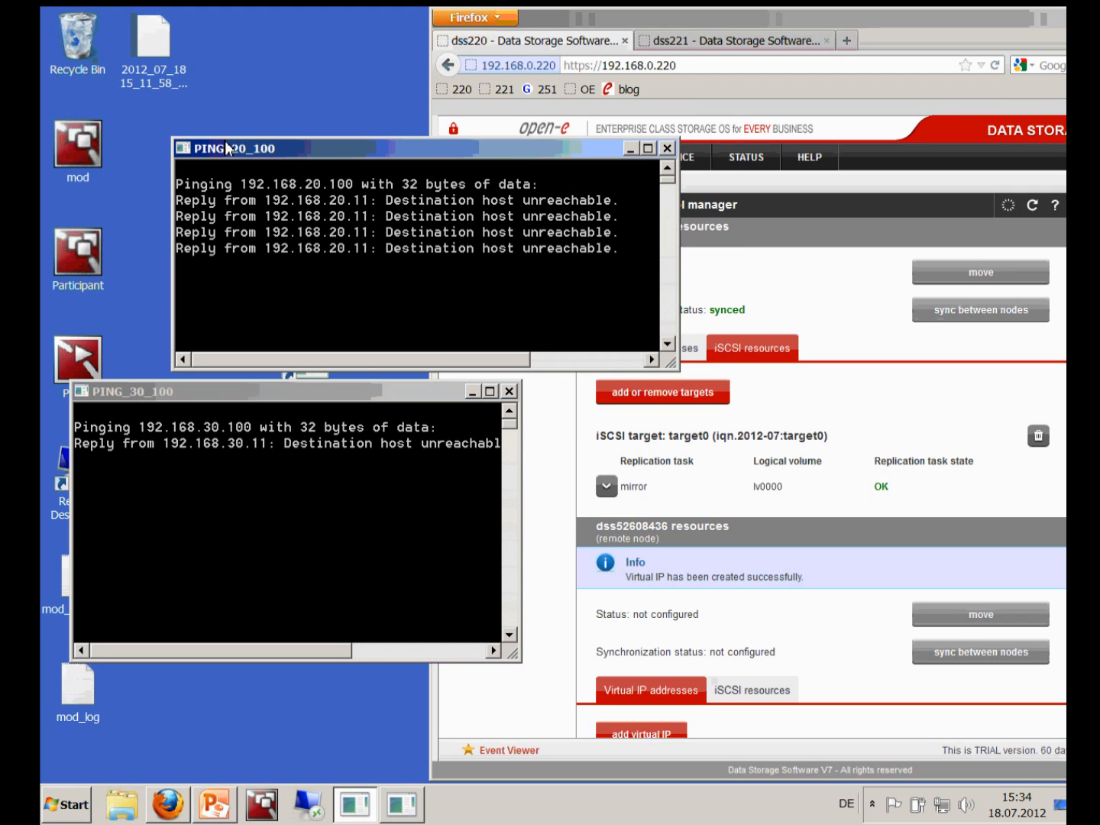
left_click_drag(208, 148, 117, 135)
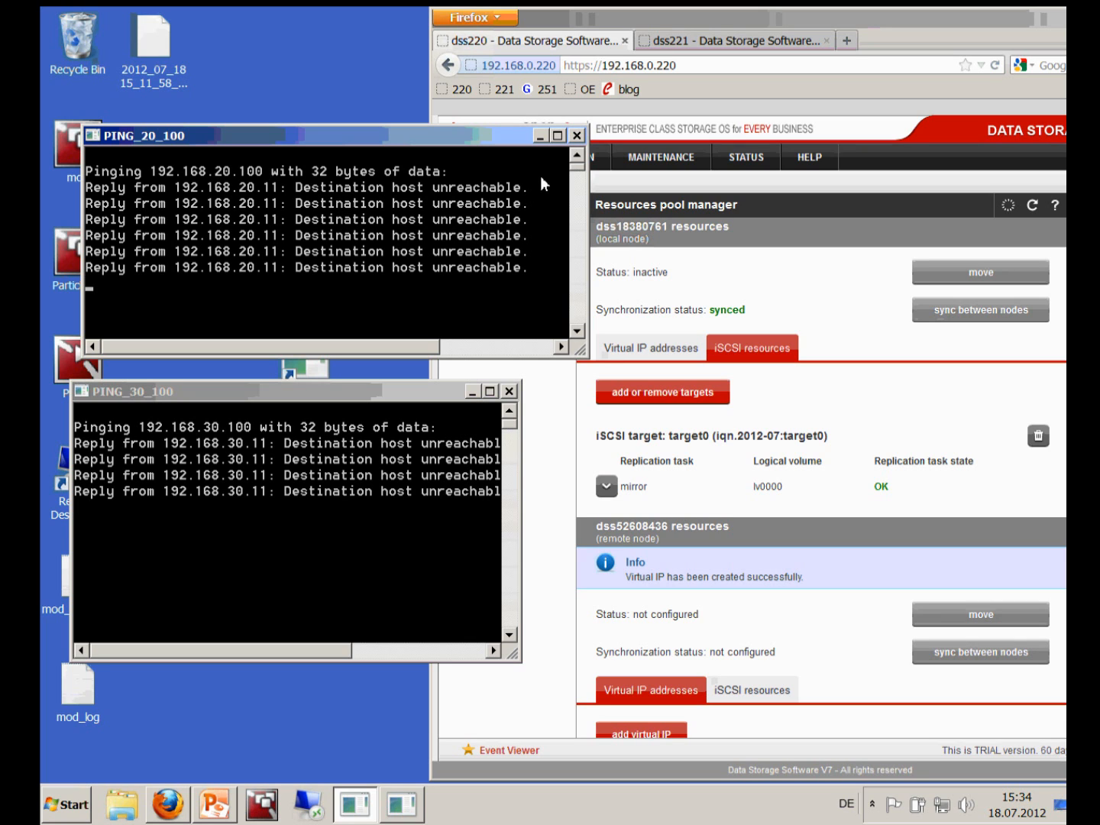
Close both pings, check the PING_20_100 shortcut's properties, restart it, and bring back the browser
left_click(577, 136)
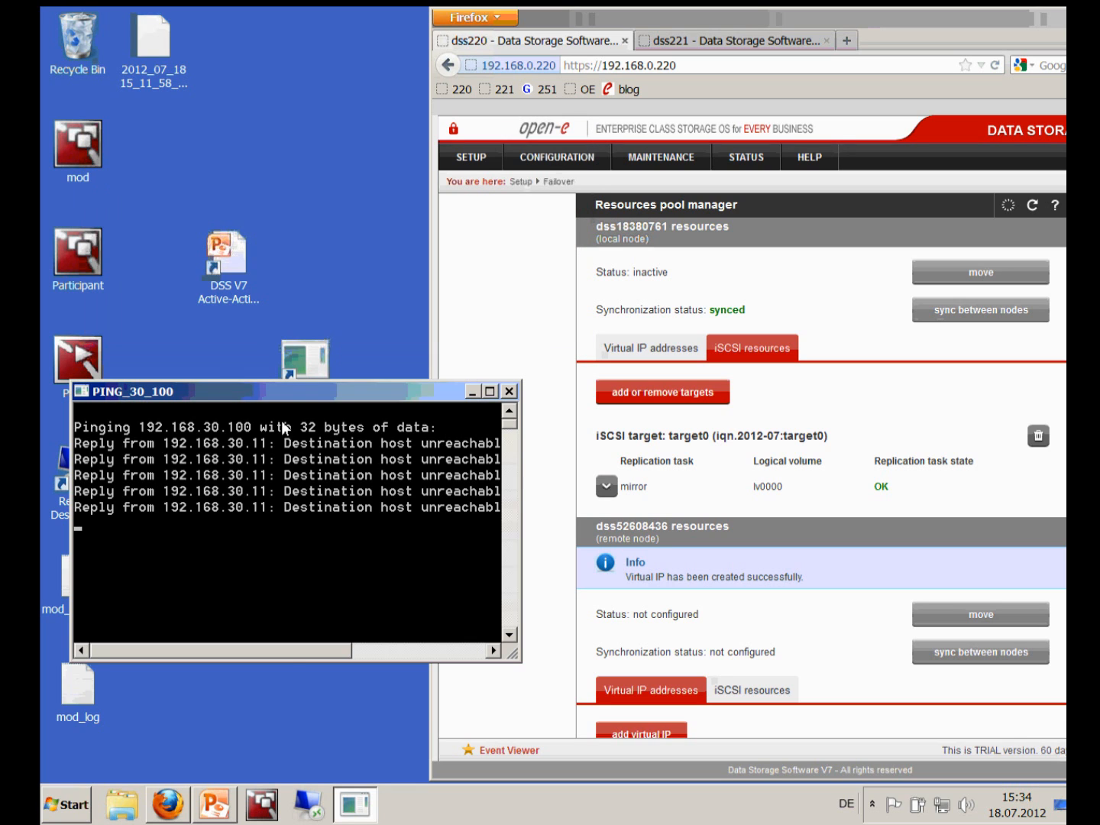
left_click(509, 391)
double_click(320, 368)
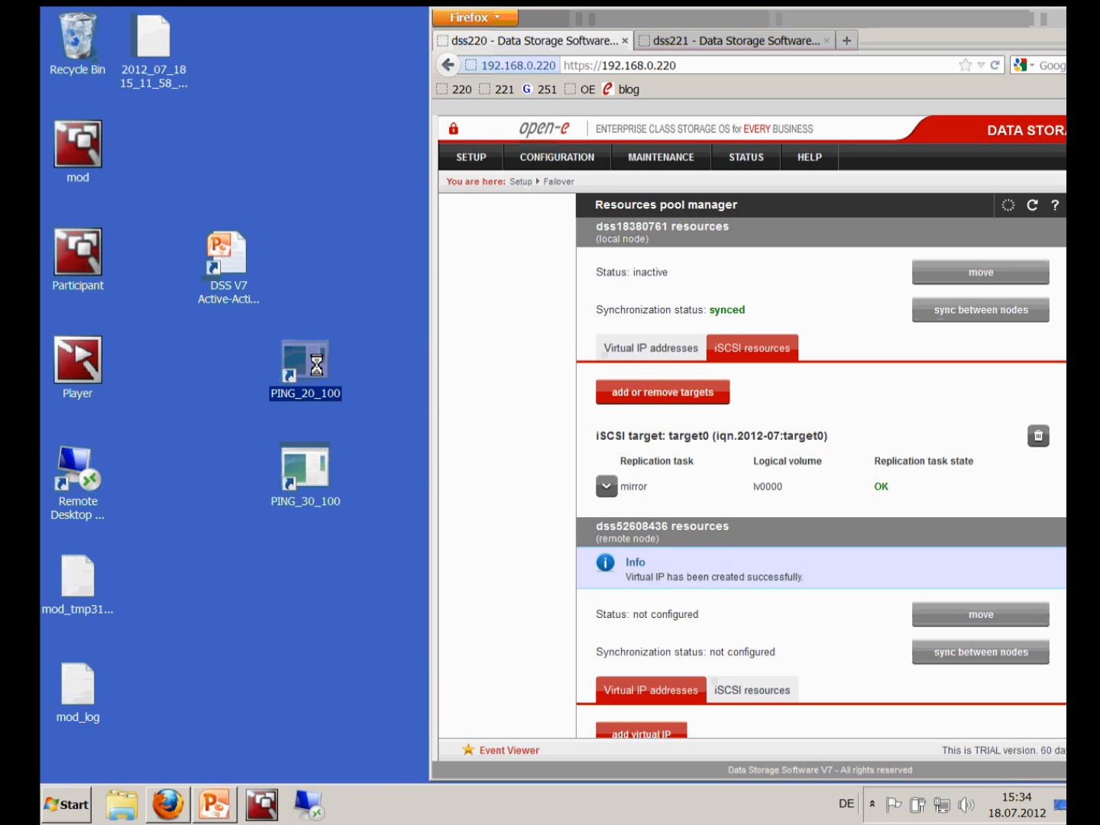
right_click(312, 360)
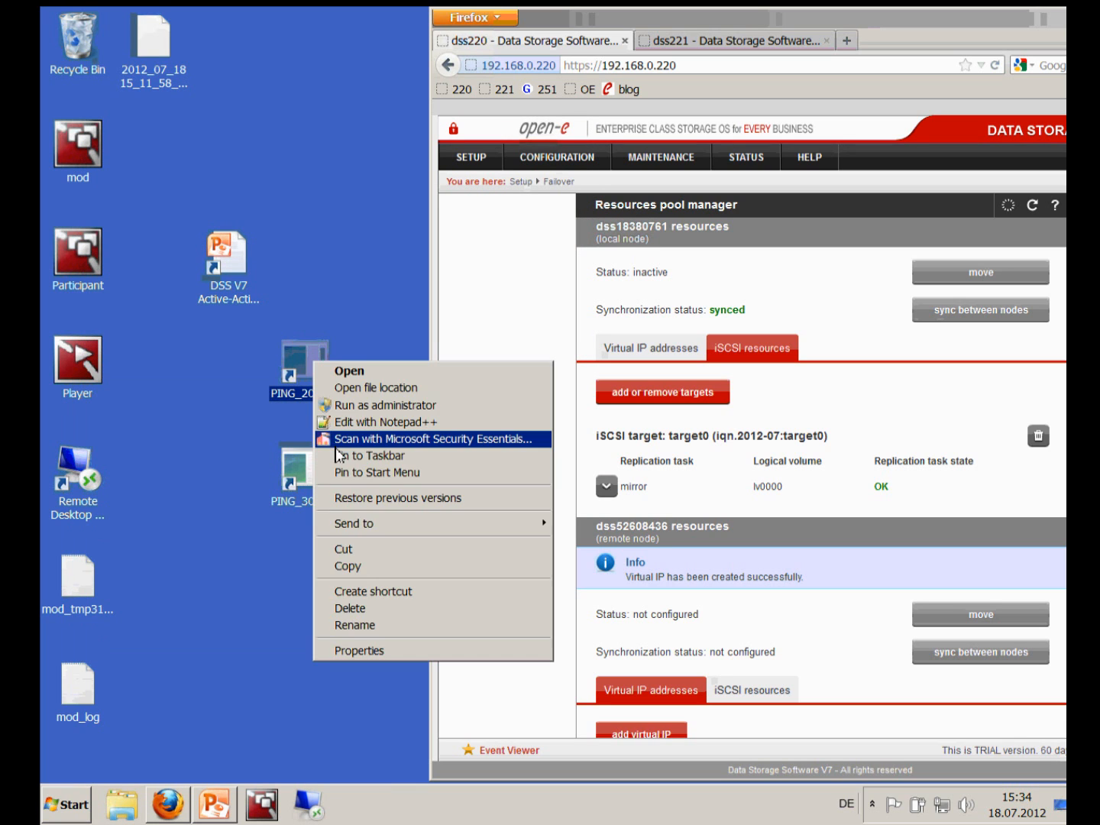
left_click(403, 650)
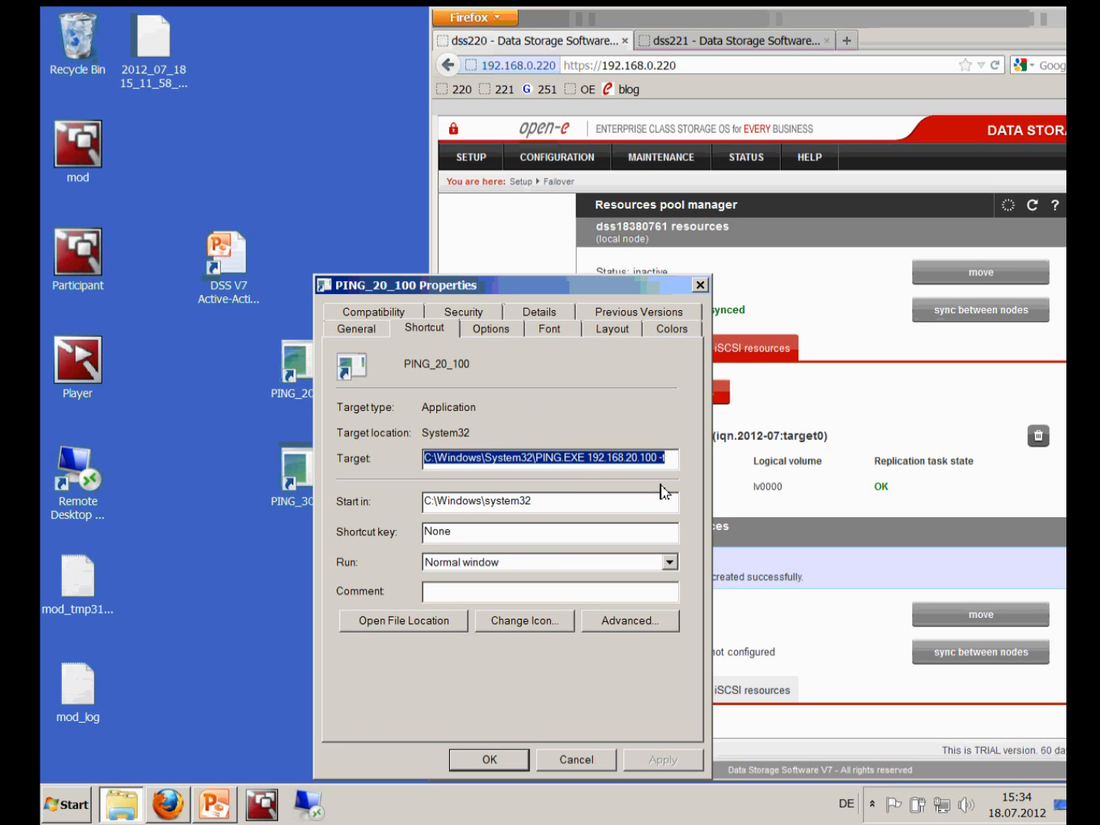
left_click(577, 770)
double_click(333, 369)
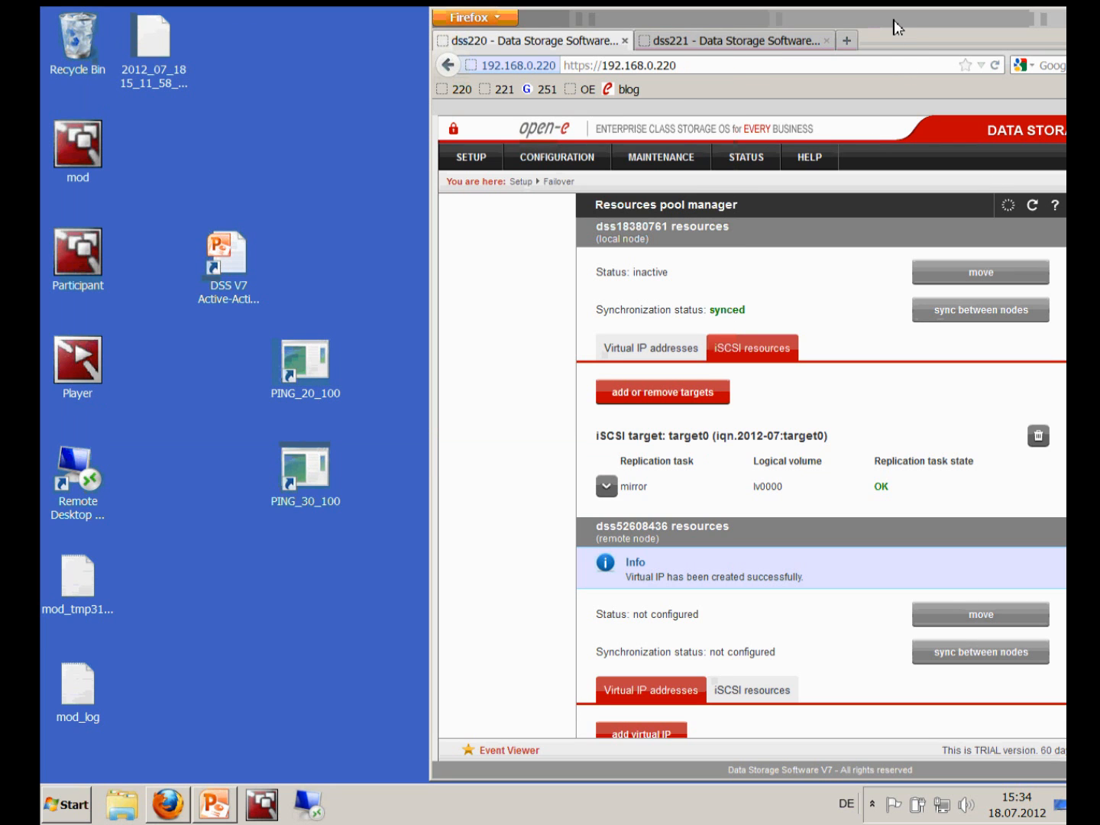
left_click(696, 17)
left_click_drag(697, 18, 500, 17)
Add iqn.2012-07:target1 to the remote node's pool and confirm the cluster shows Ready for Start
left_click(1002, 18)
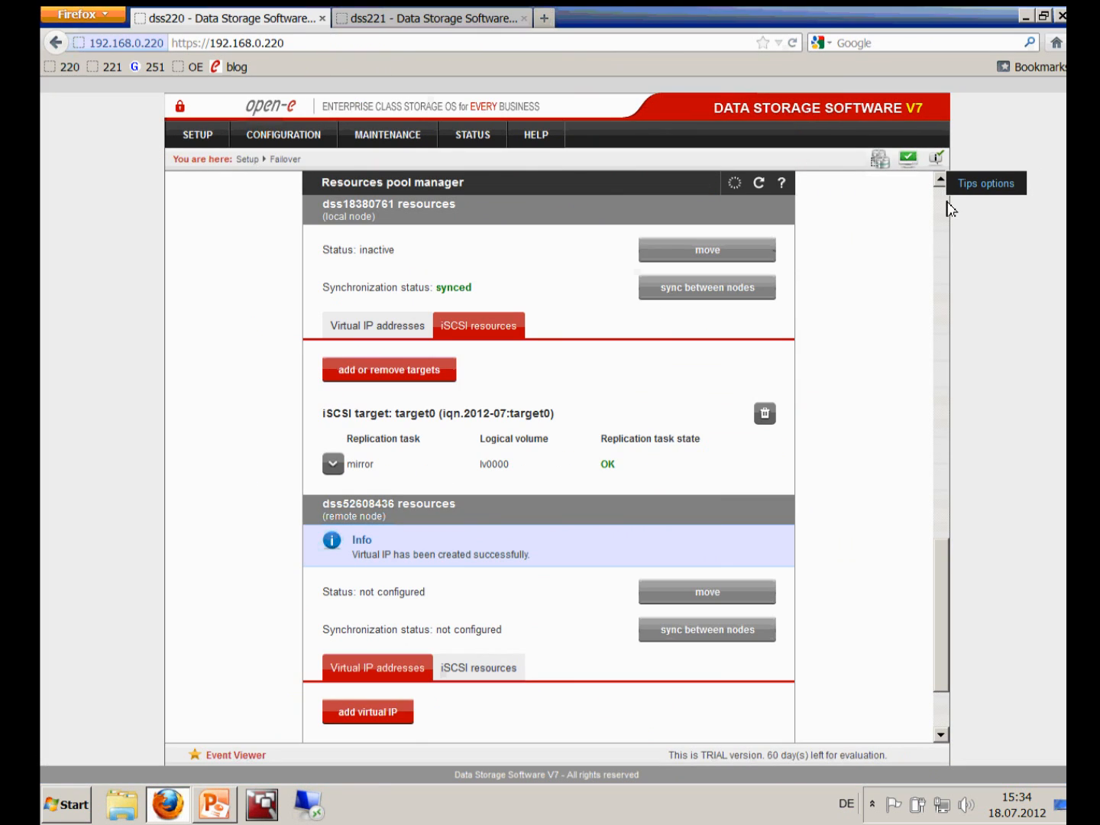
scroll(945, 726, "down", 3)
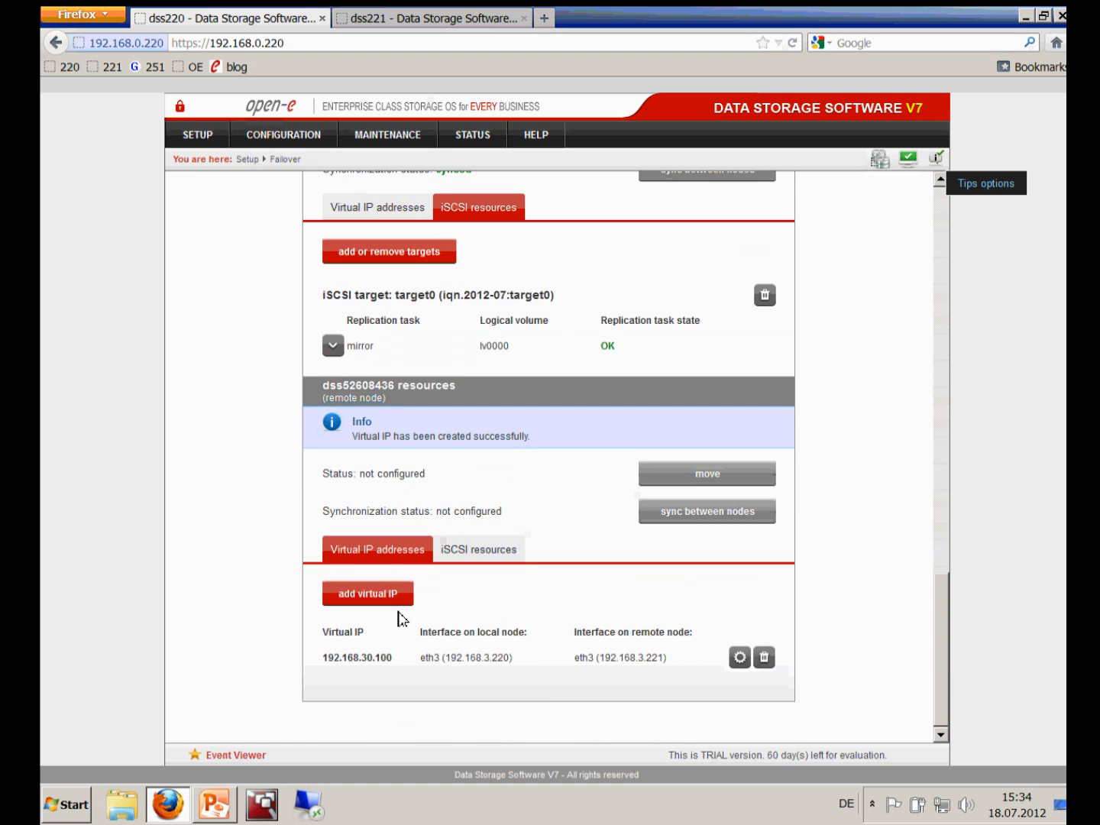
left_click(500, 556)
left_click(434, 643)
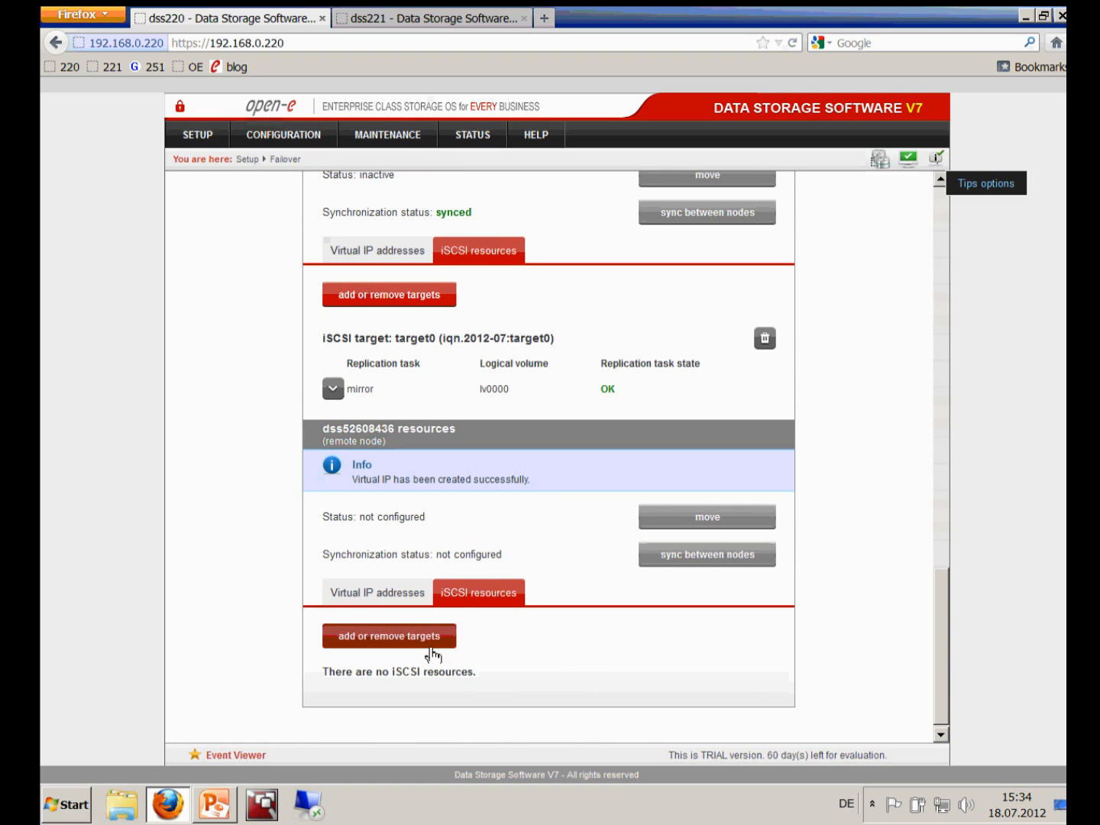
scroll(433, 656, "down", 4)
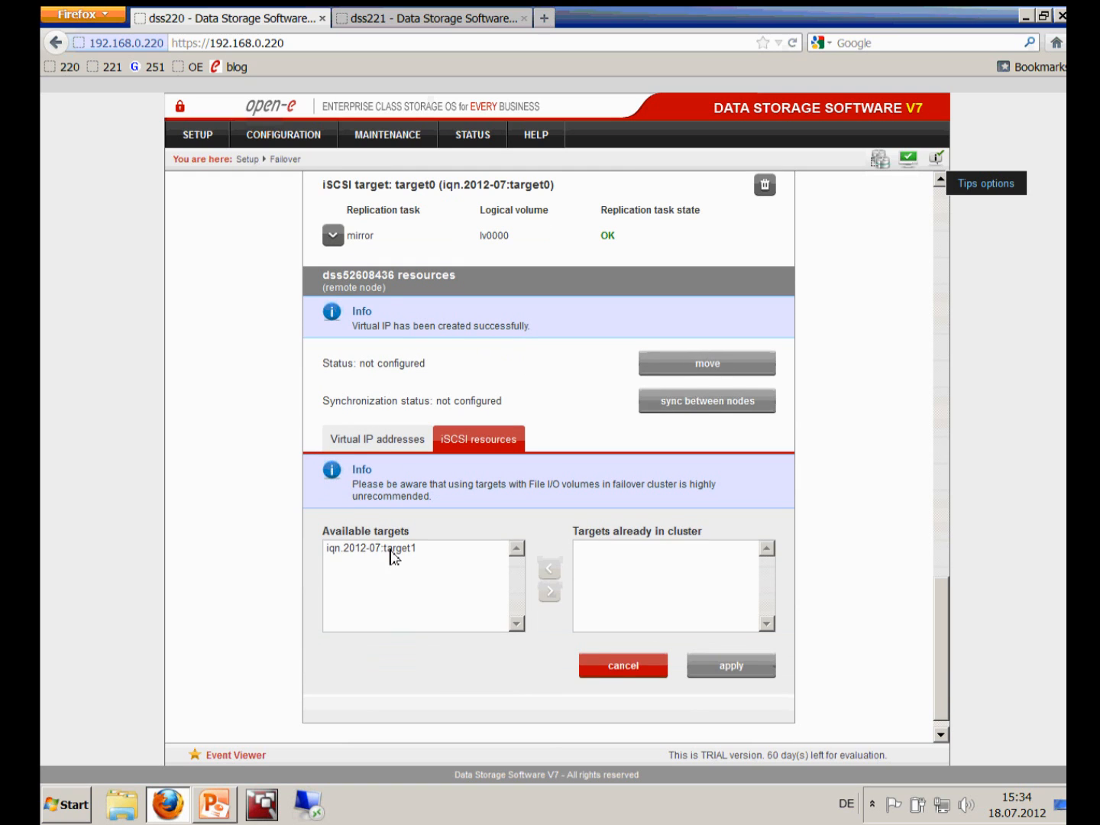
left_click(392, 549)
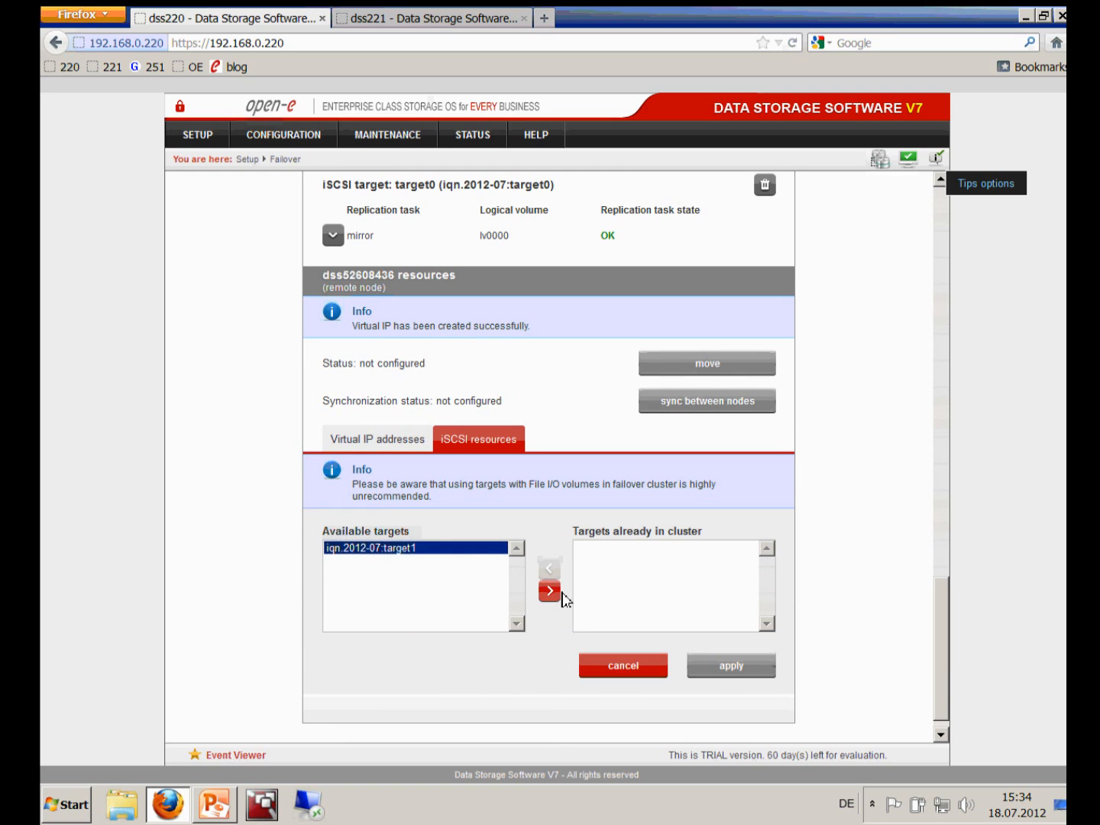
left_click(551, 592)
left_click(719, 672)
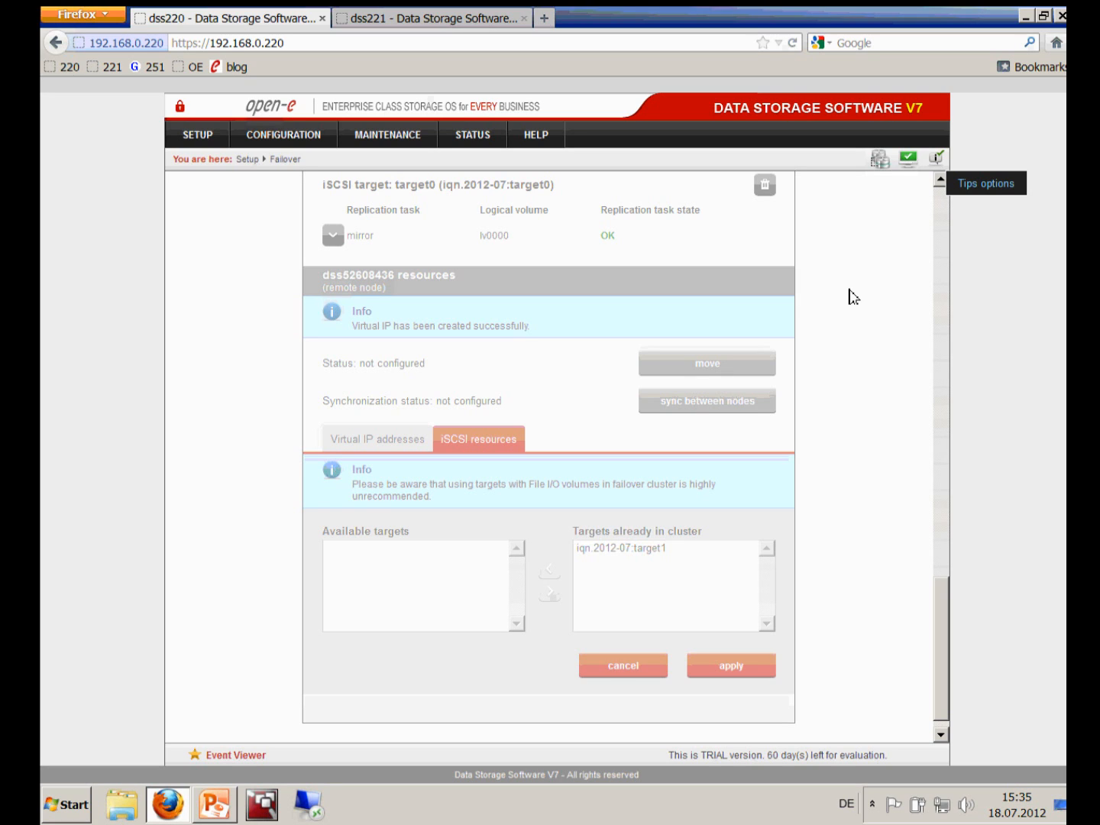
key("alt+Tab")
left_click(943, 207)
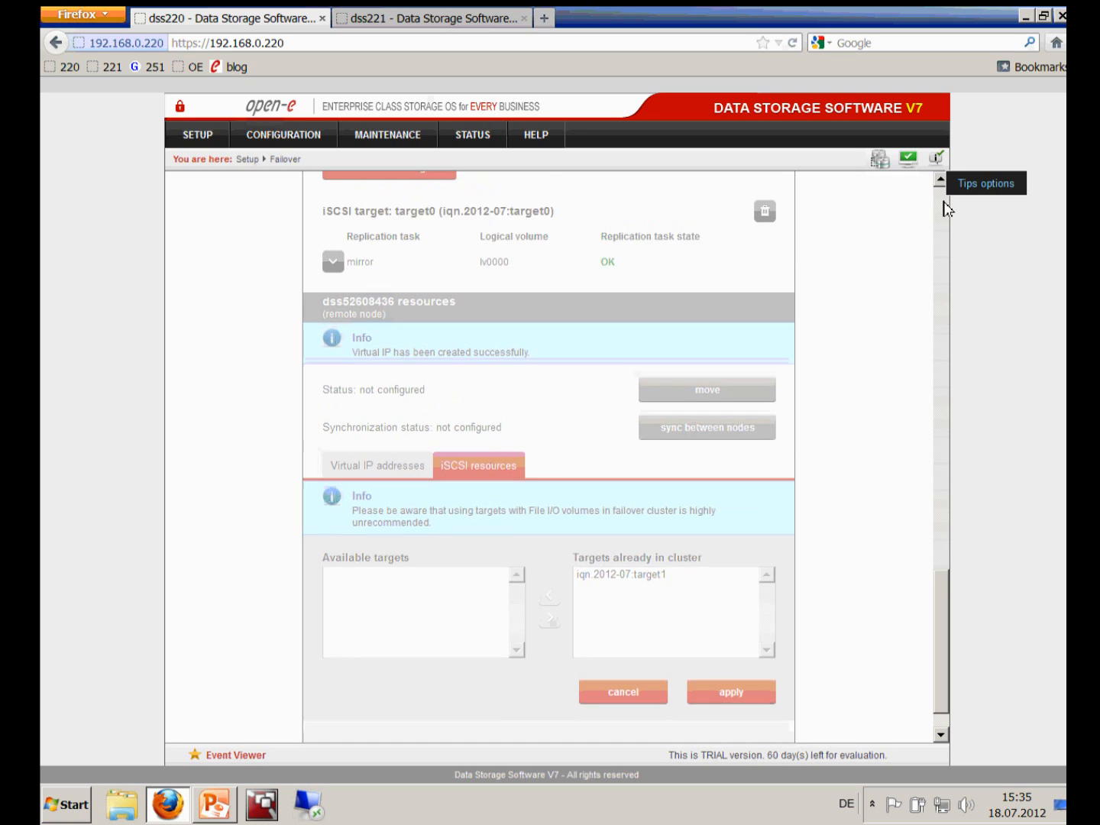
left_click(944, 207)
left_click(944, 207)
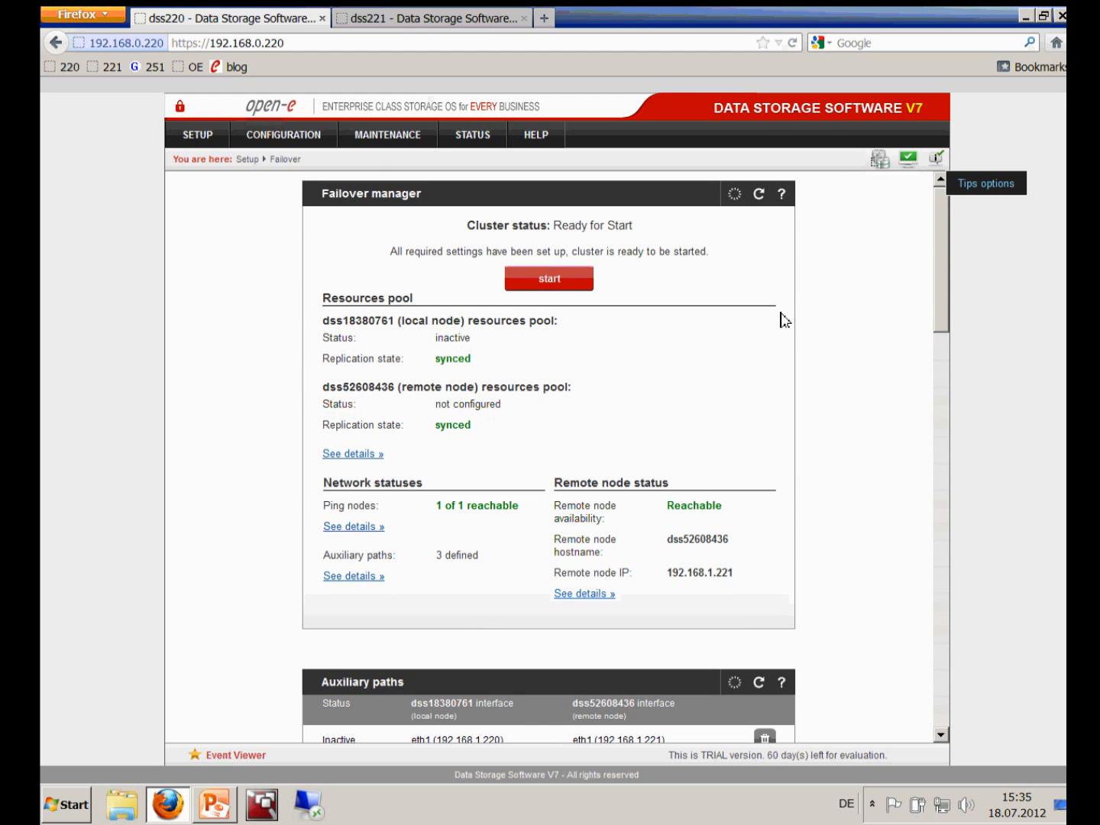
Scroll through the Failover page's ping nodes, trigger policy and resource pools, then press start
left_click(947, 717)
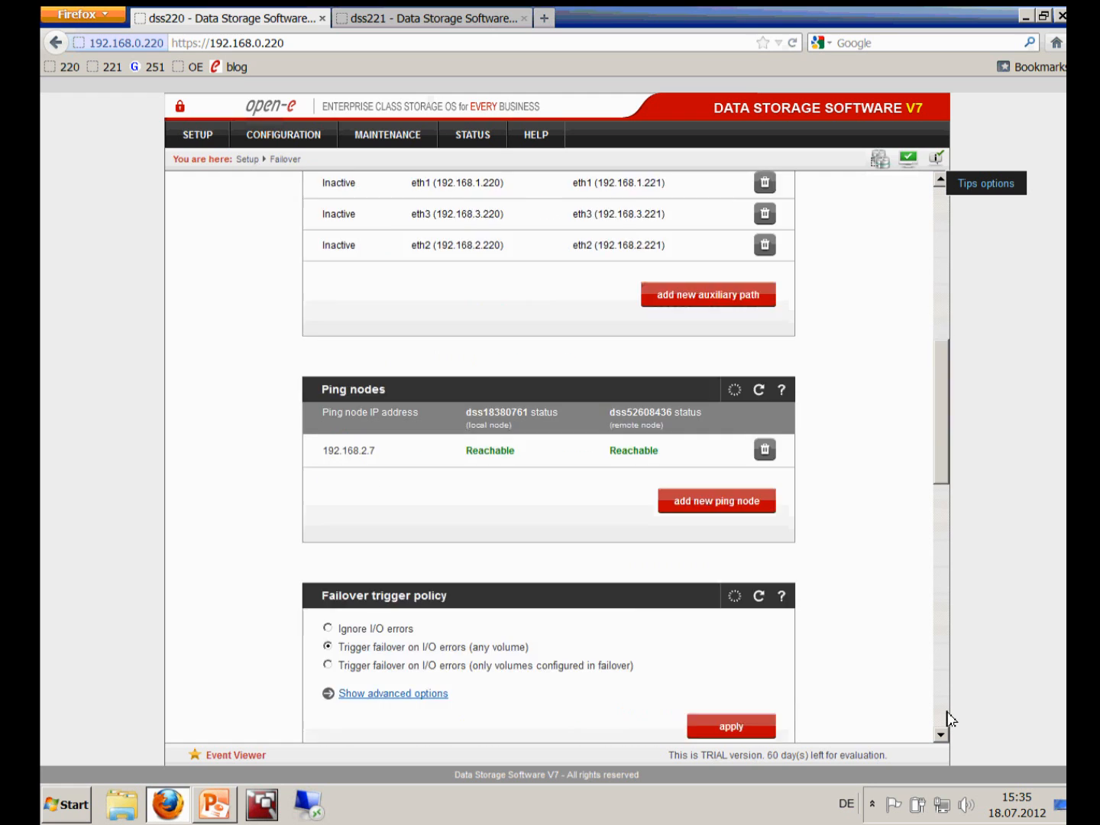
left_click(946, 718)
left_click(948, 718)
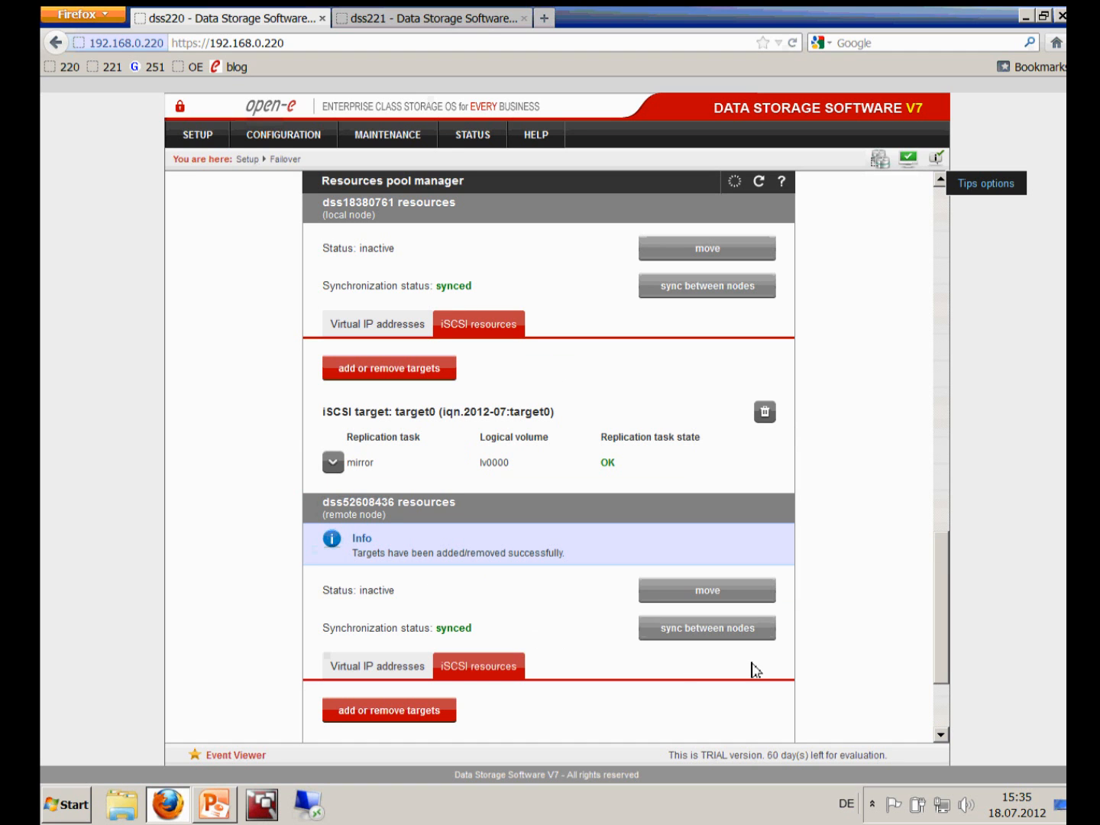
scroll(943, 716, "down", 2)
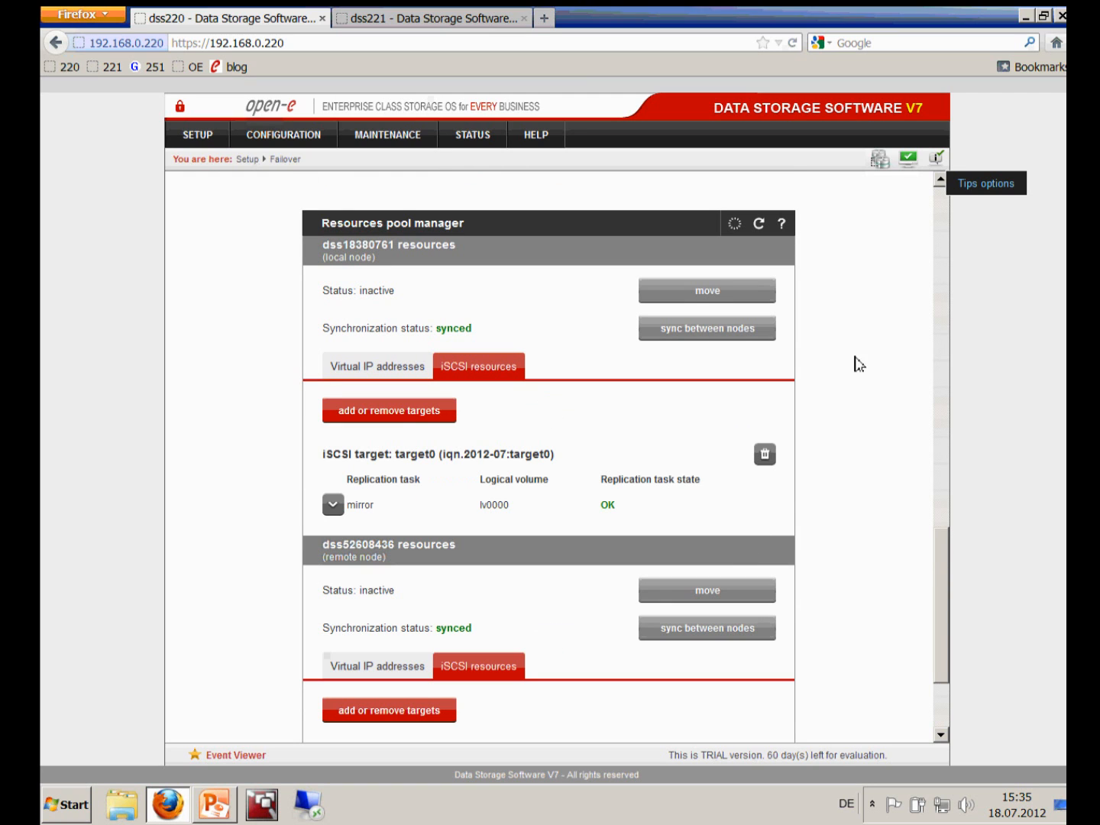
left_click(943, 209)
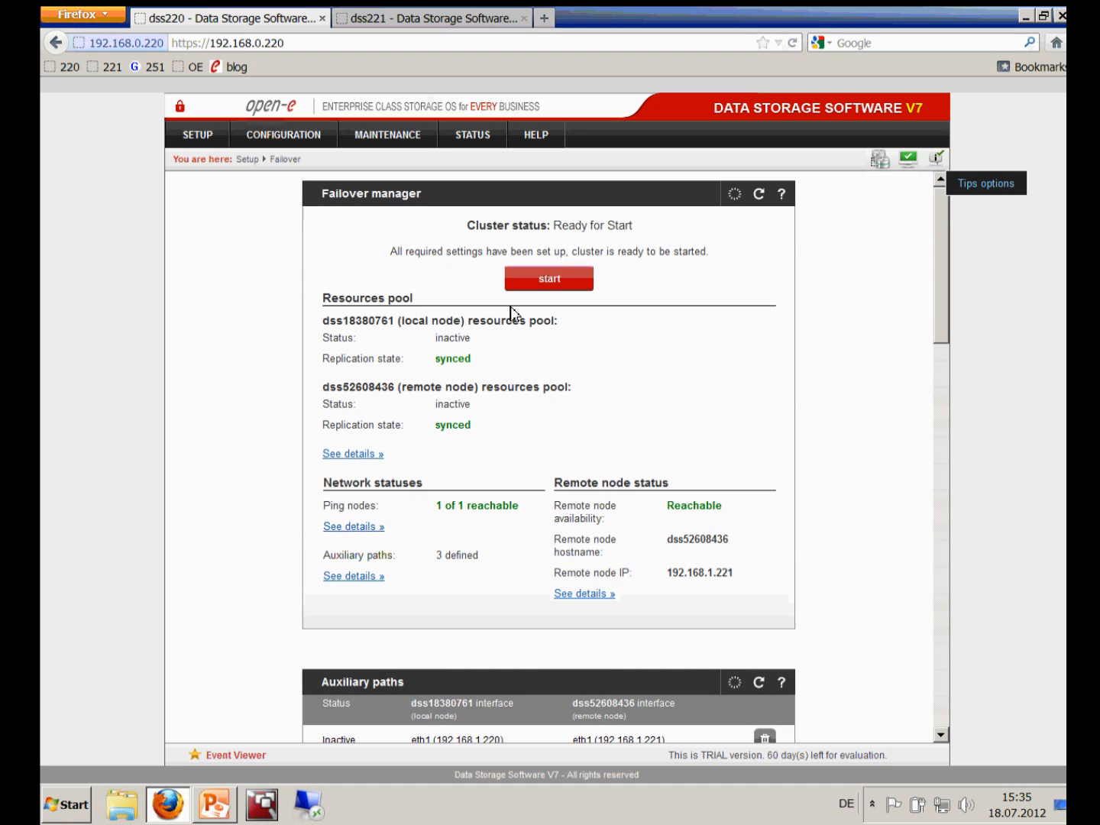
left_click(547, 281)
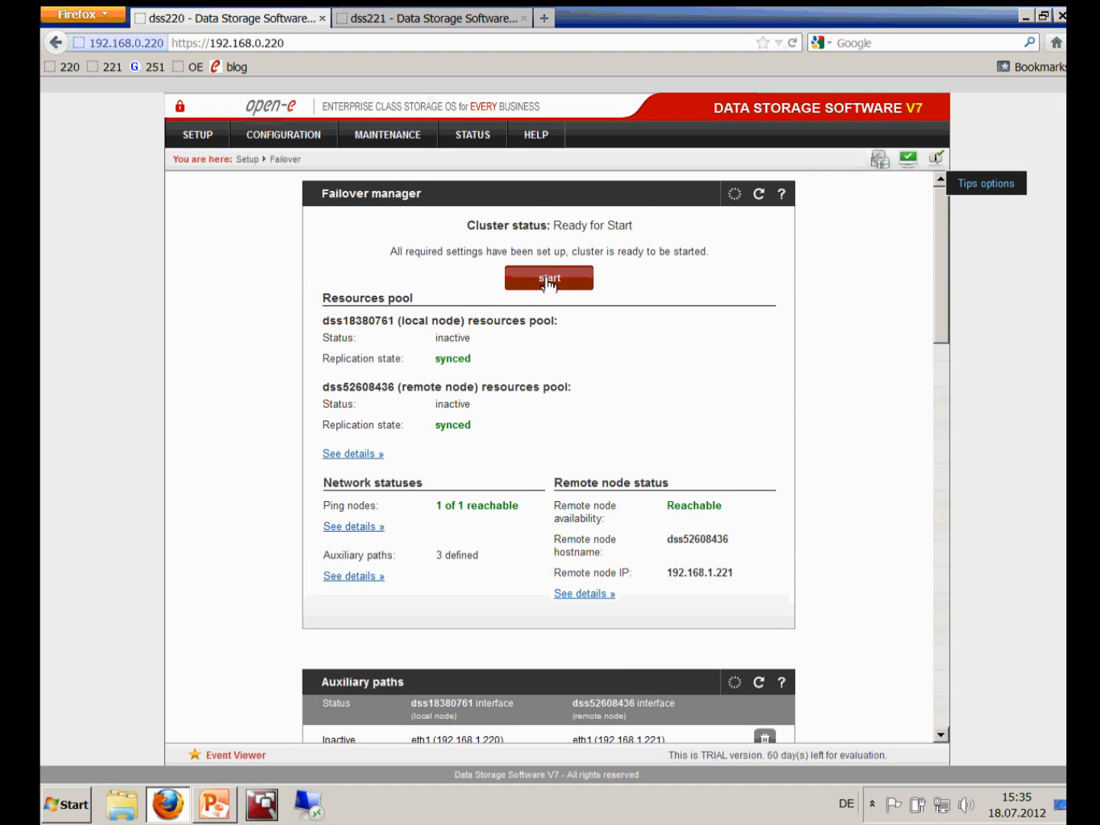
Confirm the cluster start and launch the PING_20_100 and PING_30_100 ping consoles
left_click(606, 282)
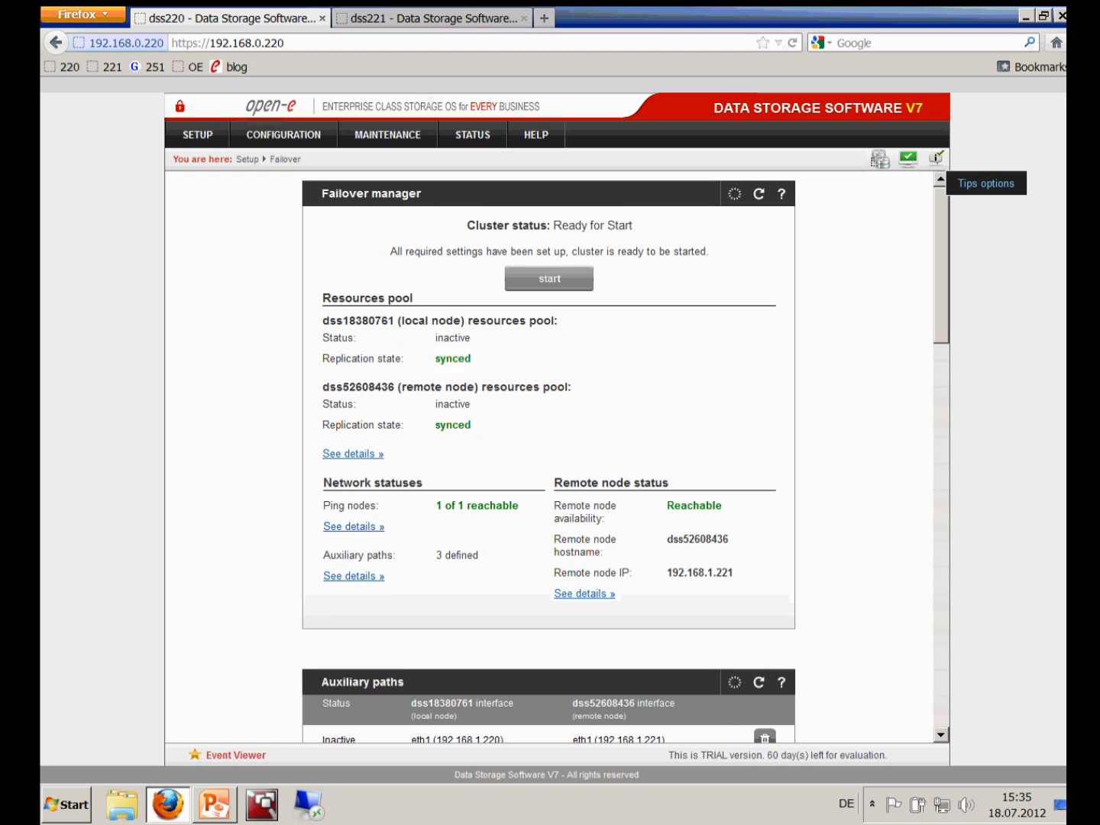
left_click(1042, 15)
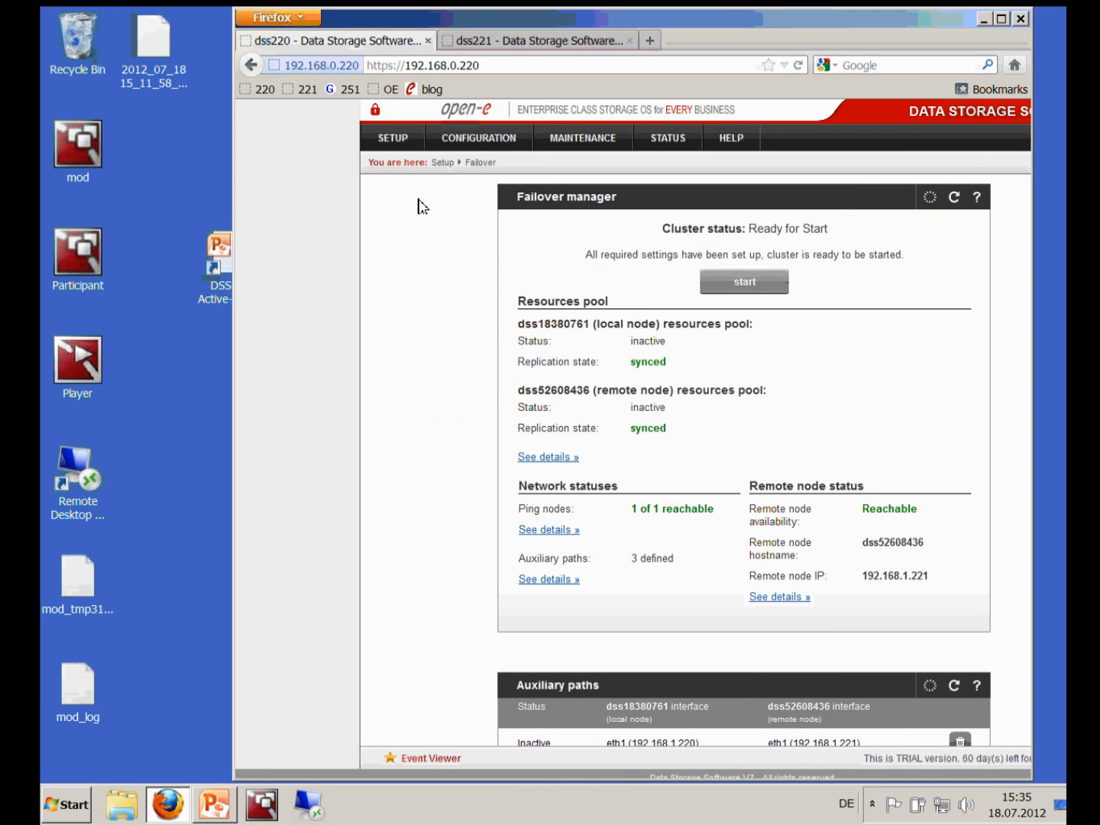
left_click_drag(649, 29, 857, 38)
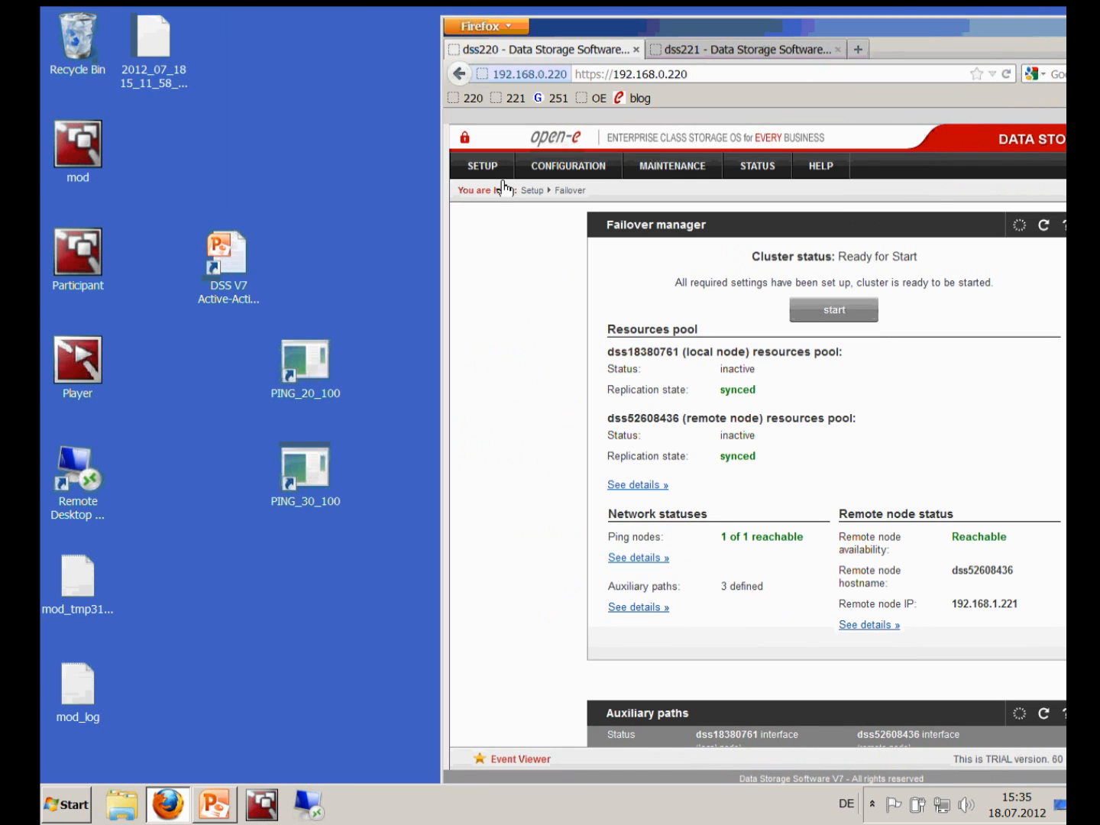
double_click(300, 366)
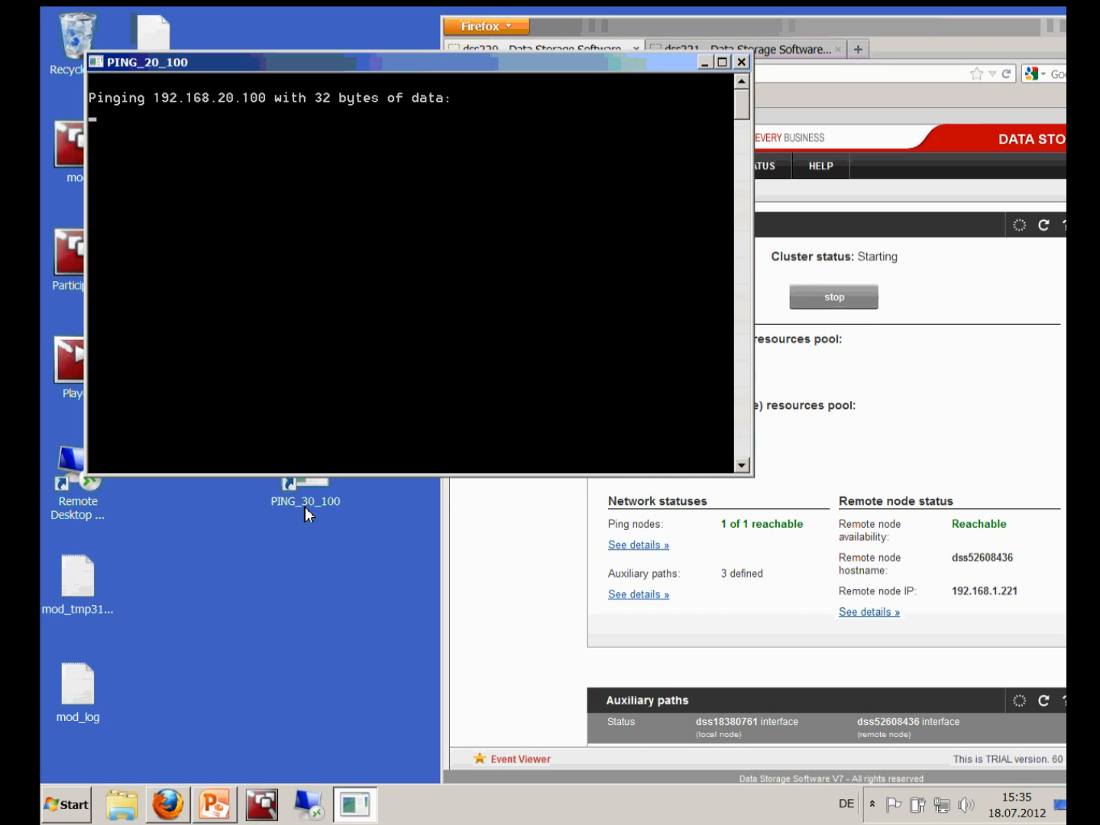
double_click(305, 514)
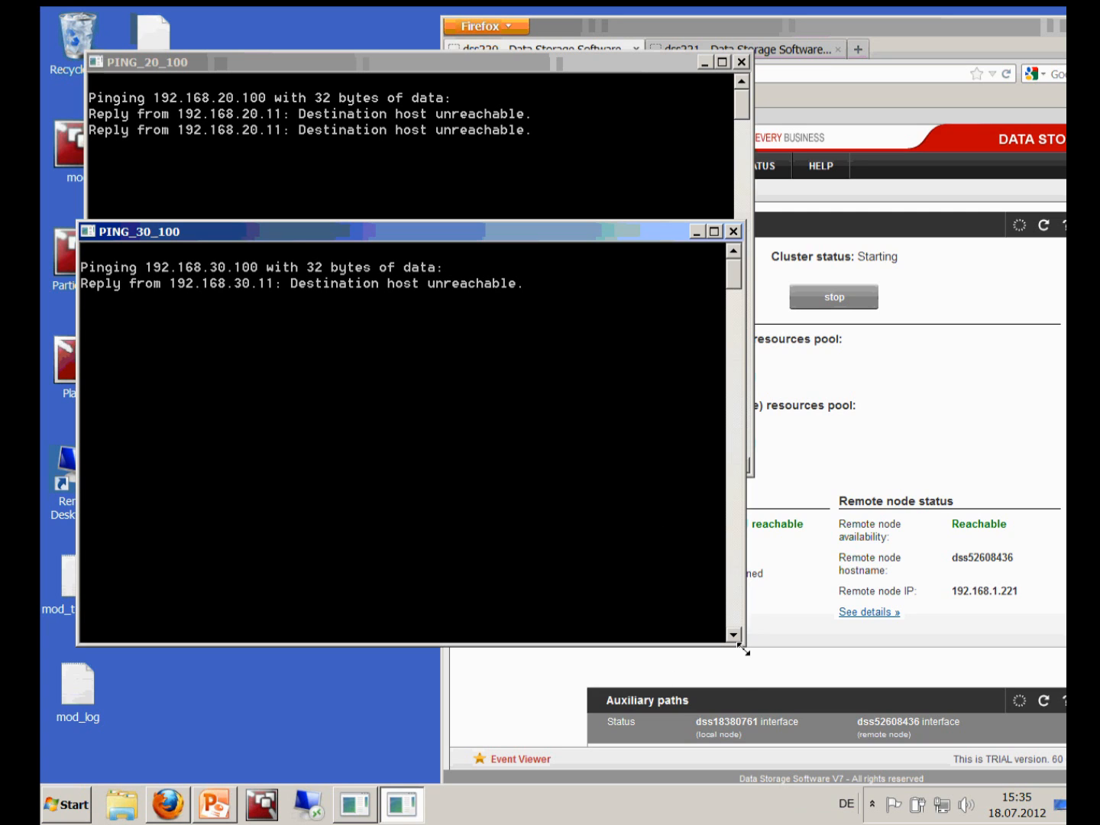
Shrink and reposition the 192.168.20.100 and 192.168.30.100 ping consoles on screen
left_click_drag(673, 589, 462, 447)
left_click_drag(309, 232, 313, 516)
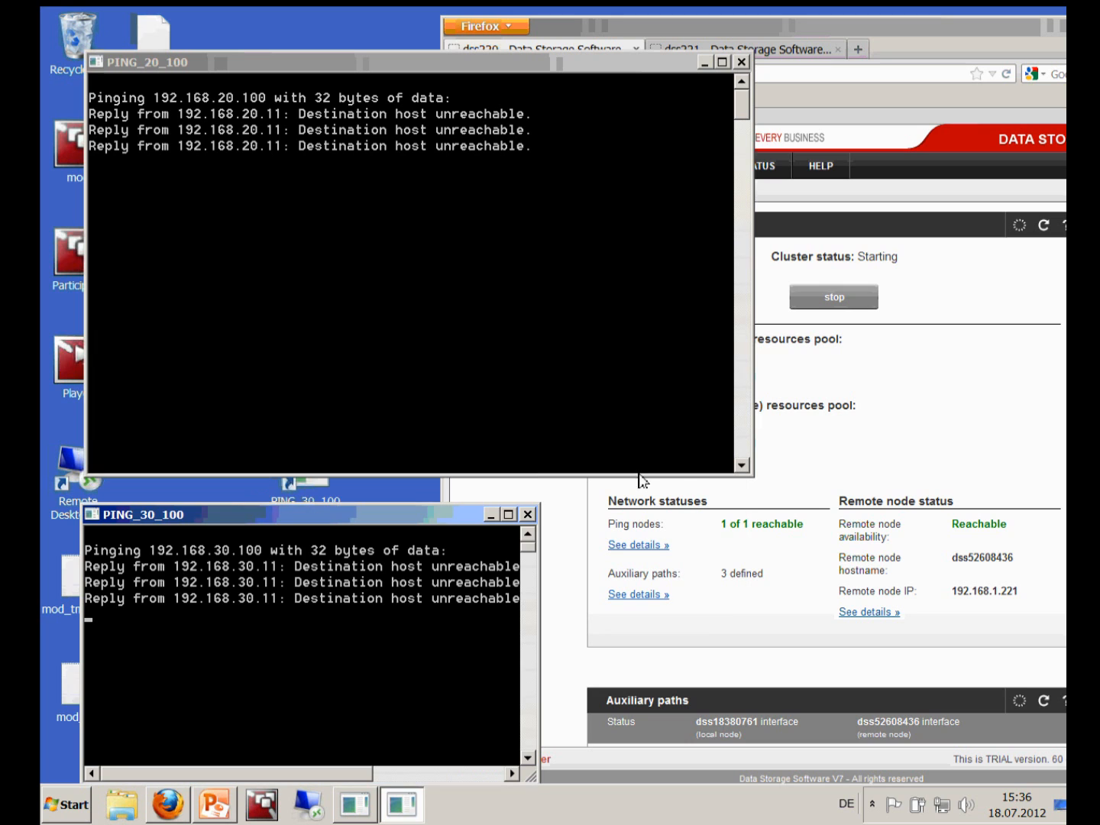
left_click_drag(754, 479, 431, 301)
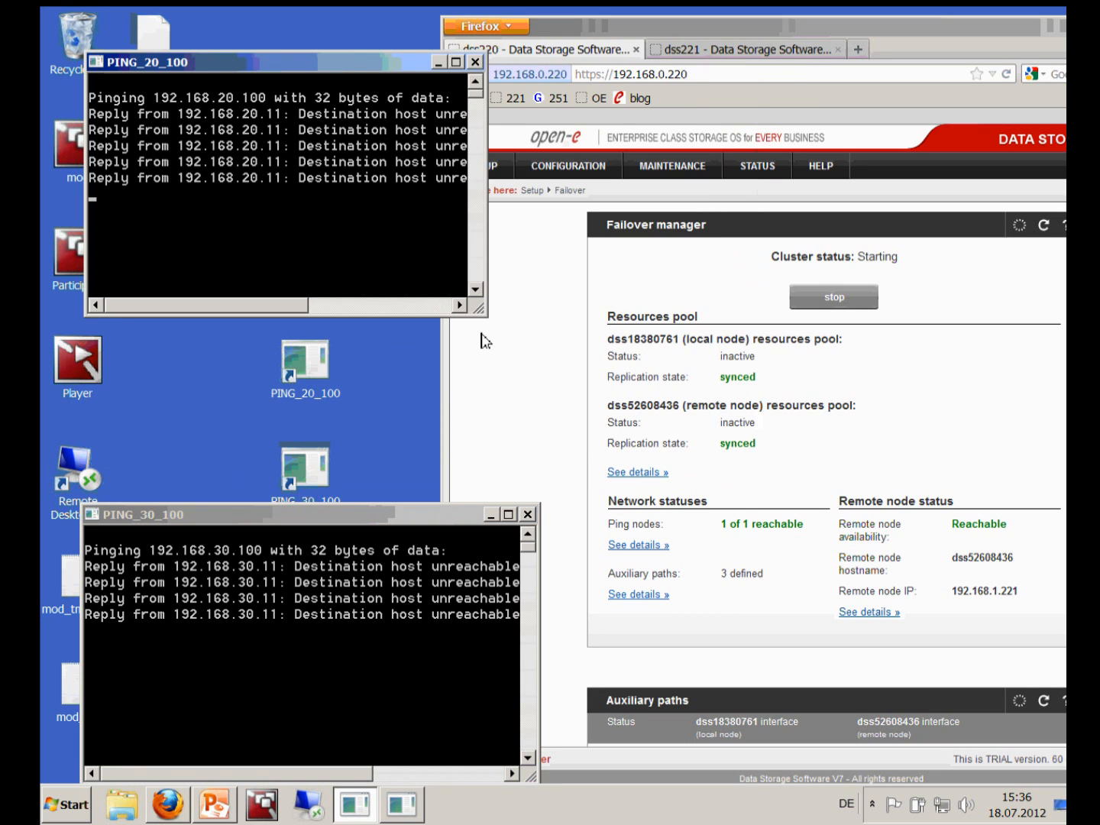
left_click_drag(540, 340, 534, 330)
left_click_drag(278, 515, 285, 354)
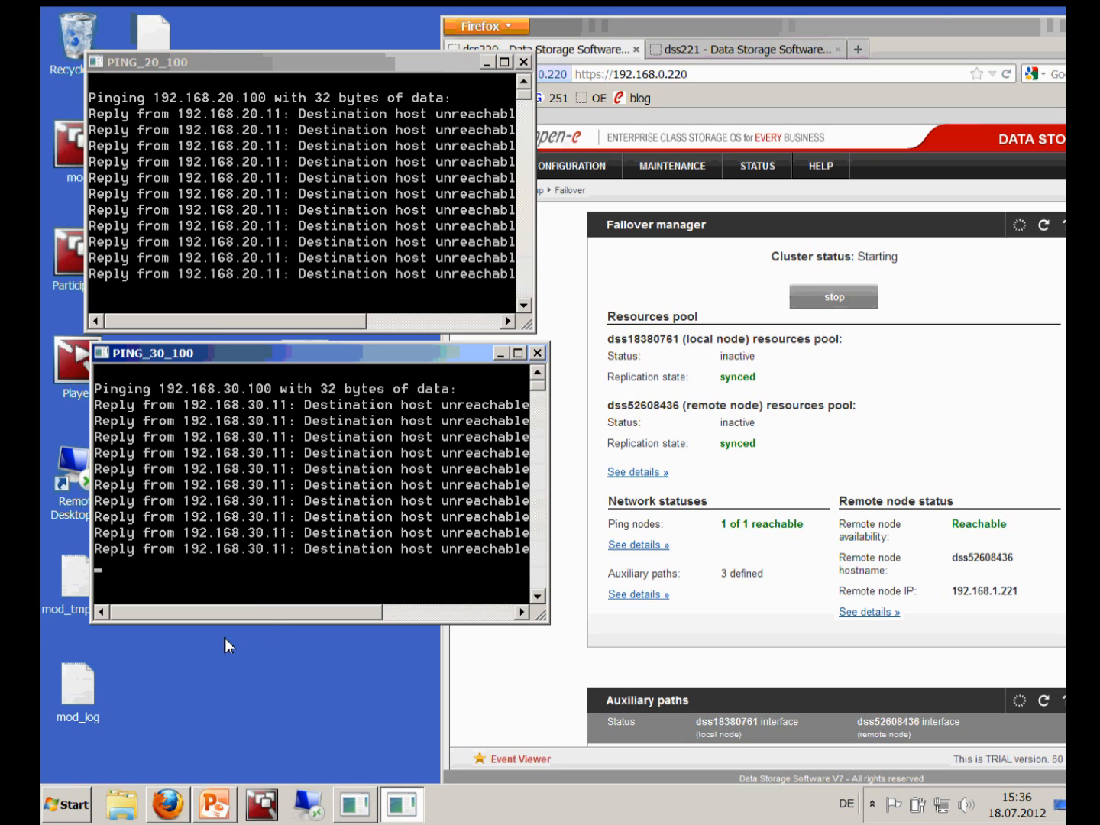
left_click_drag(254, 354, 254, 396)
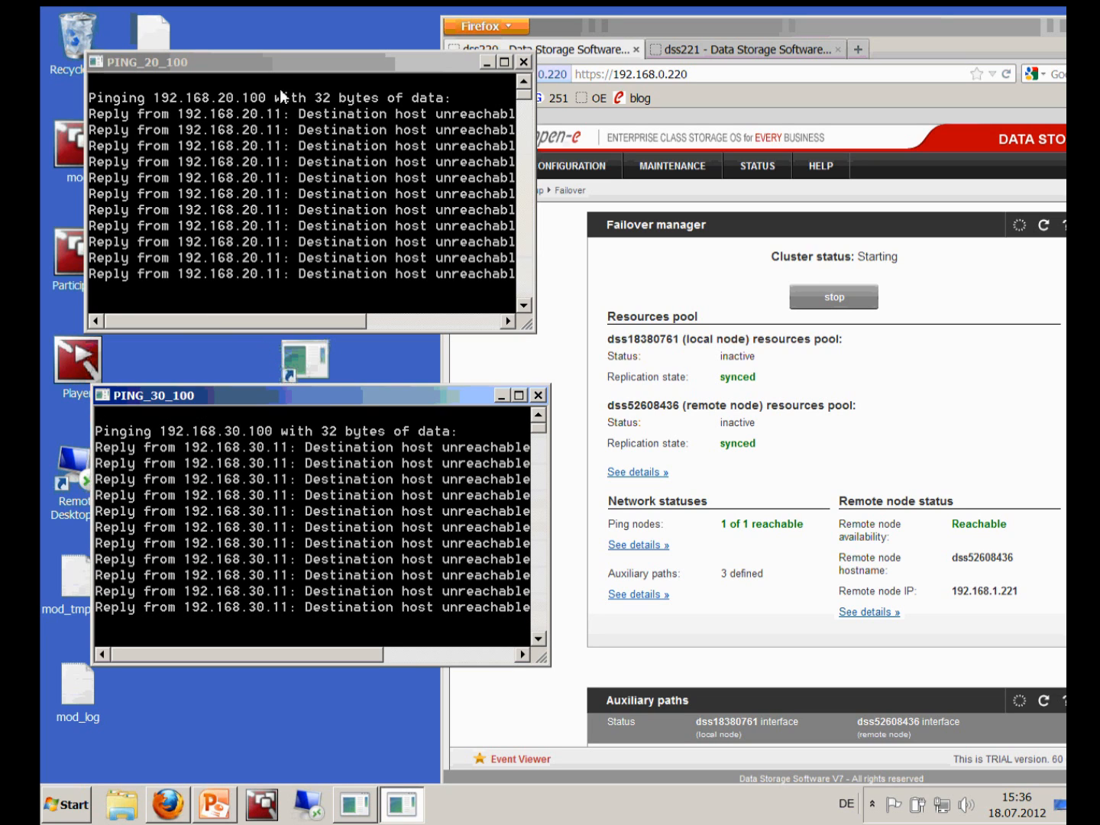
left_click_drag(270, 54, 250, 22)
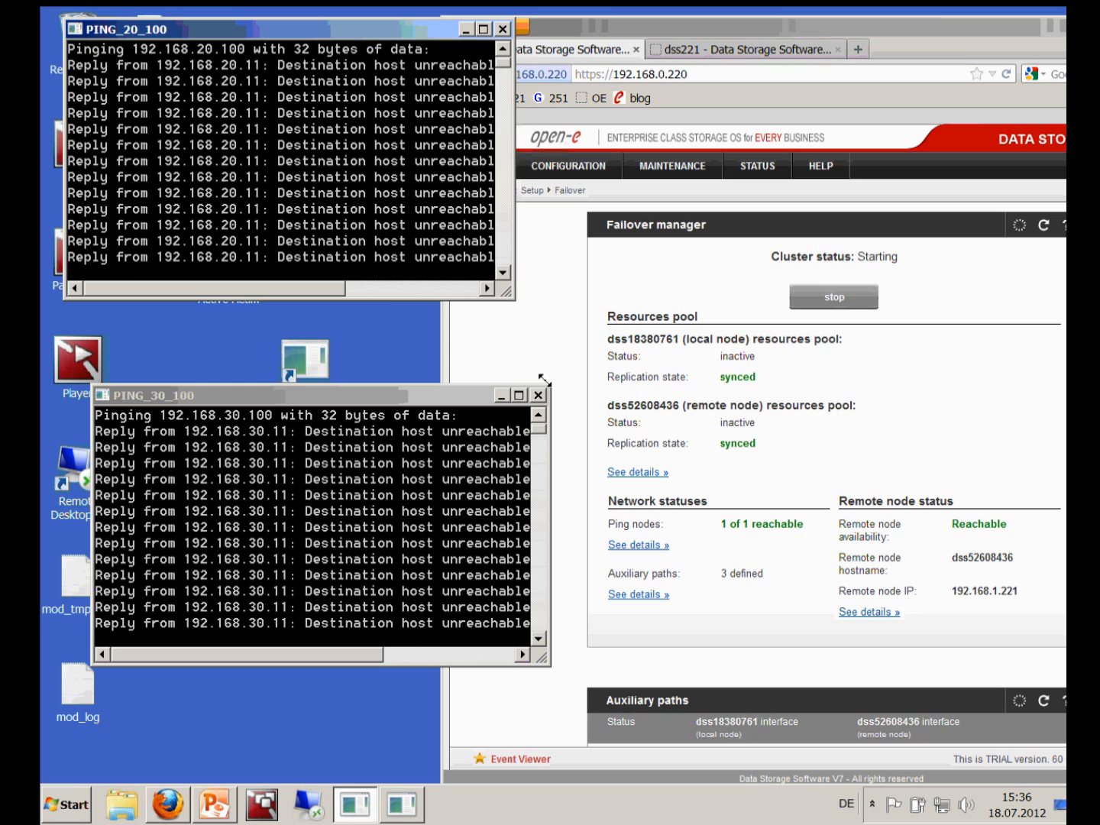
left_click_drag(543, 380, 539, 380)
Fine-tune both console sizes, then bring the browser forward shifted left
left_click(287, 412)
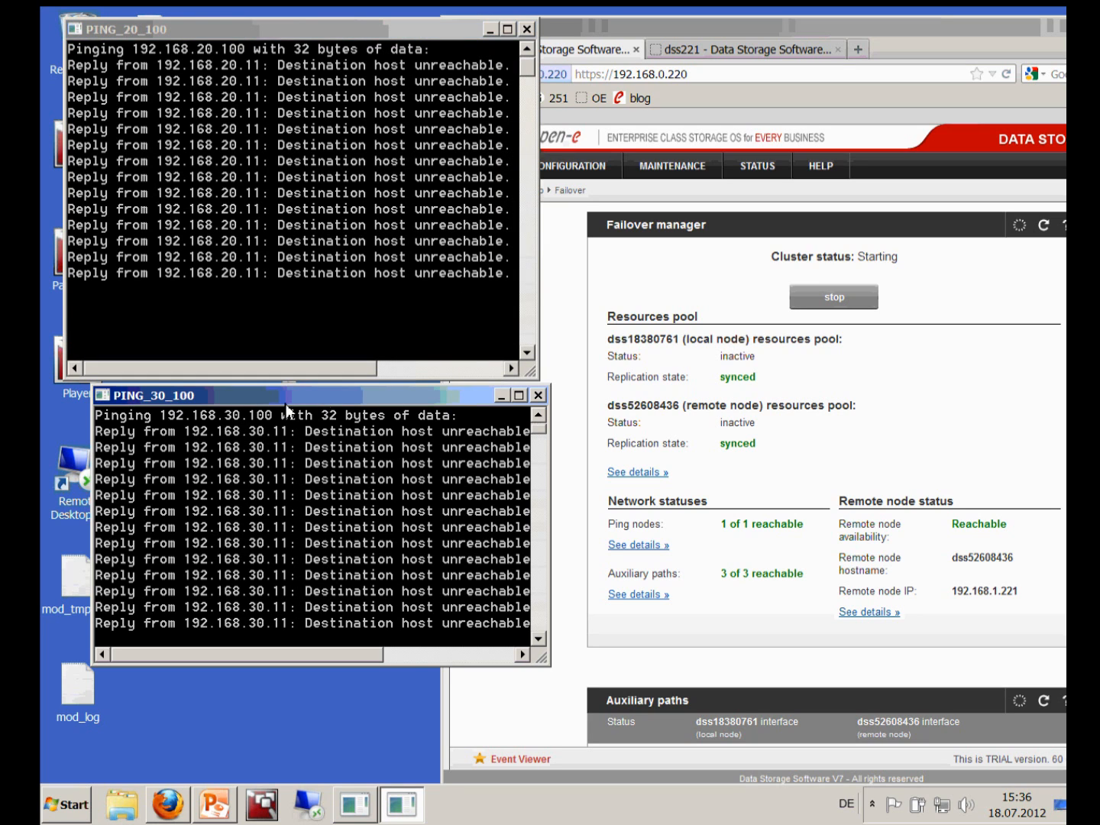
left_click_drag(304, 399, 277, 403)
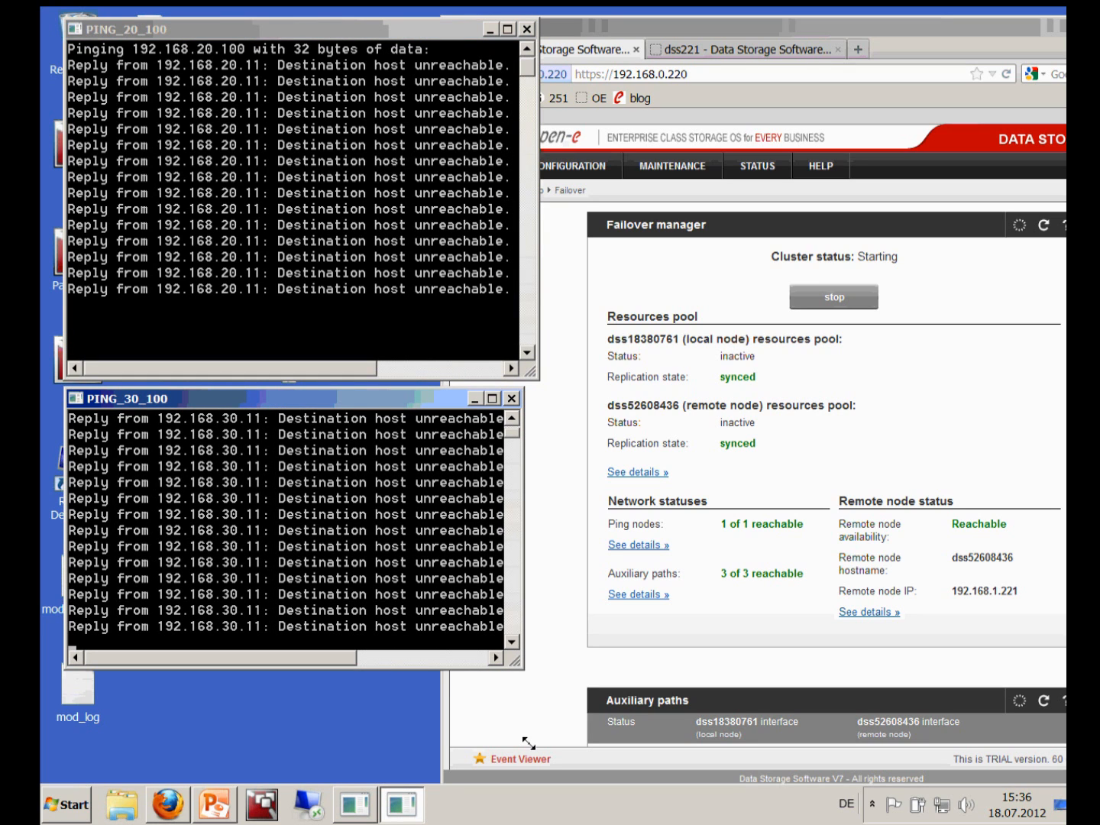
left_click_drag(524, 760, 525, 762)
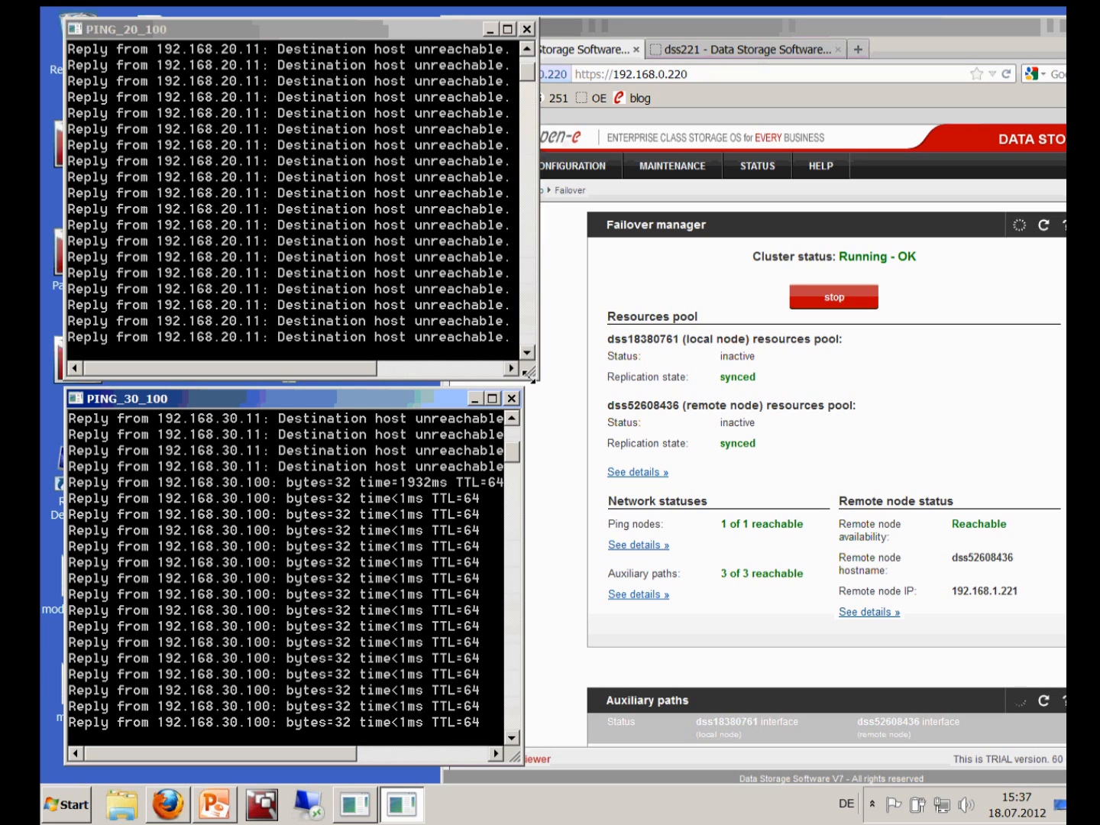
left_click(530, 354)
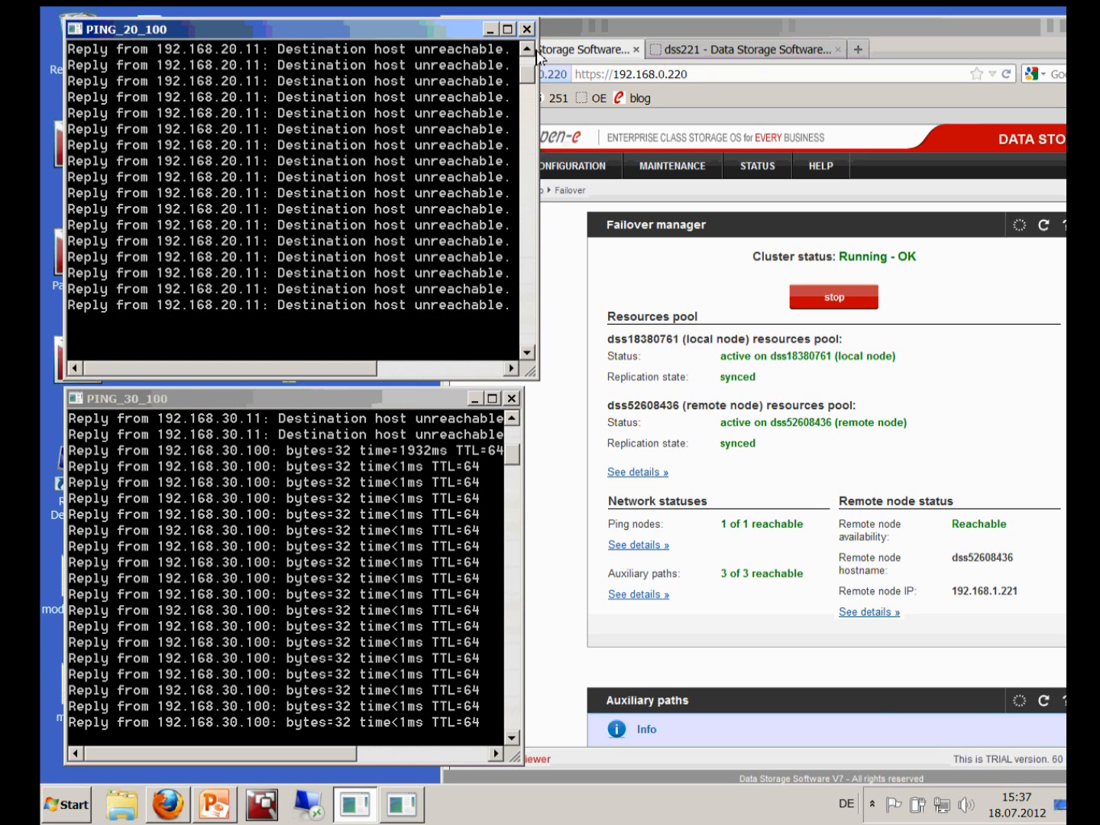
left_click_drag(533, 69, 533, 68)
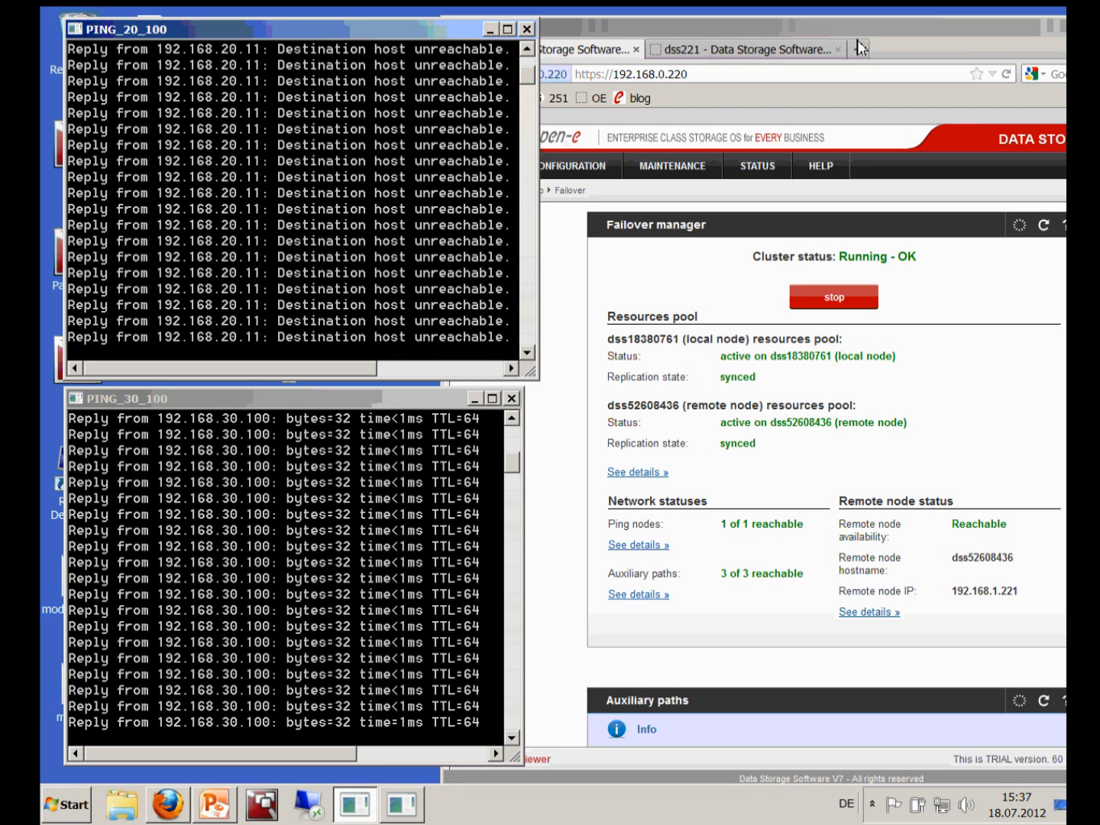
left_click_drag(852, 29, 678, 19)
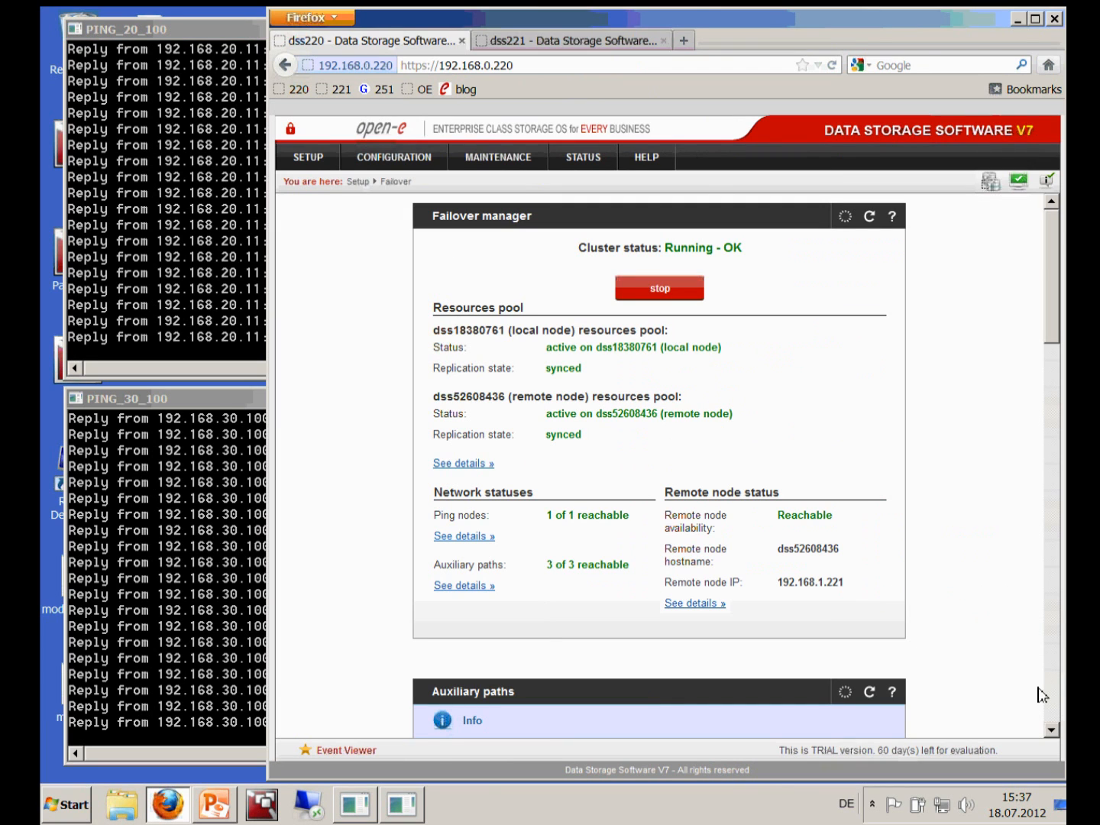
Open the local node's Virtual IP addresses tab, then close the unreachable 192.168.20.100 ping console
left_click(1055, 704)
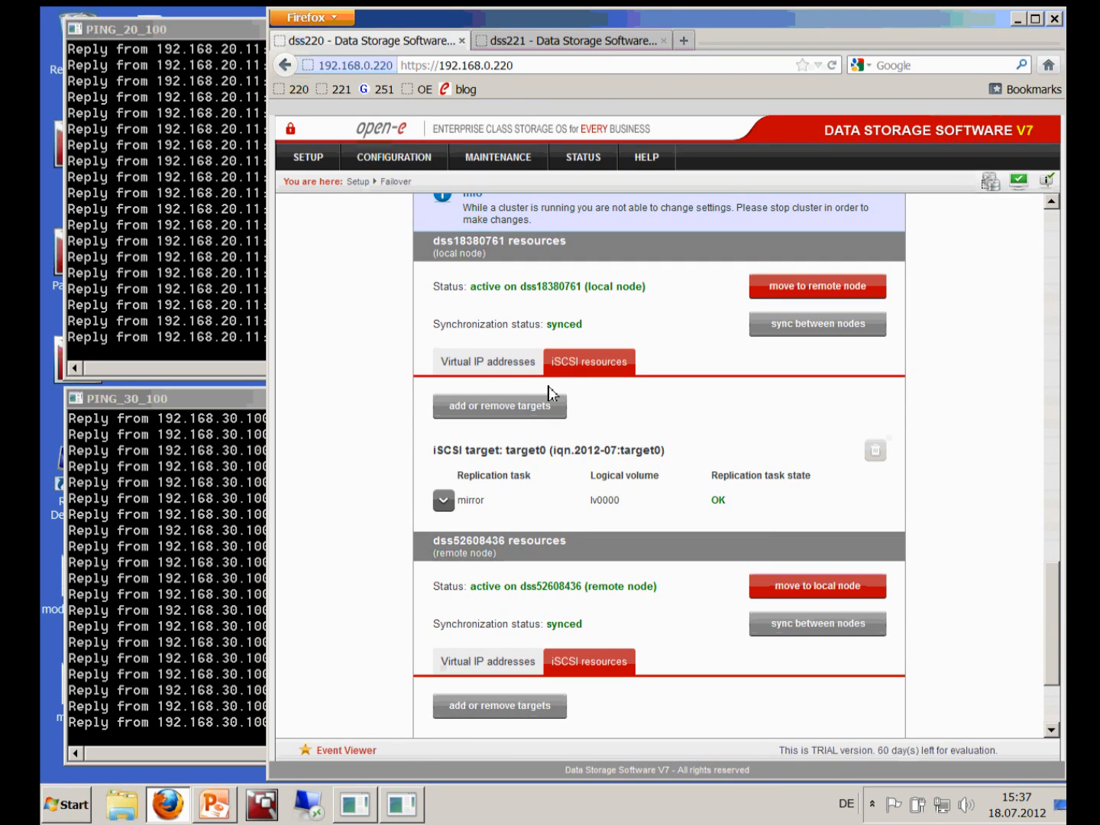
left_click(497, 367)
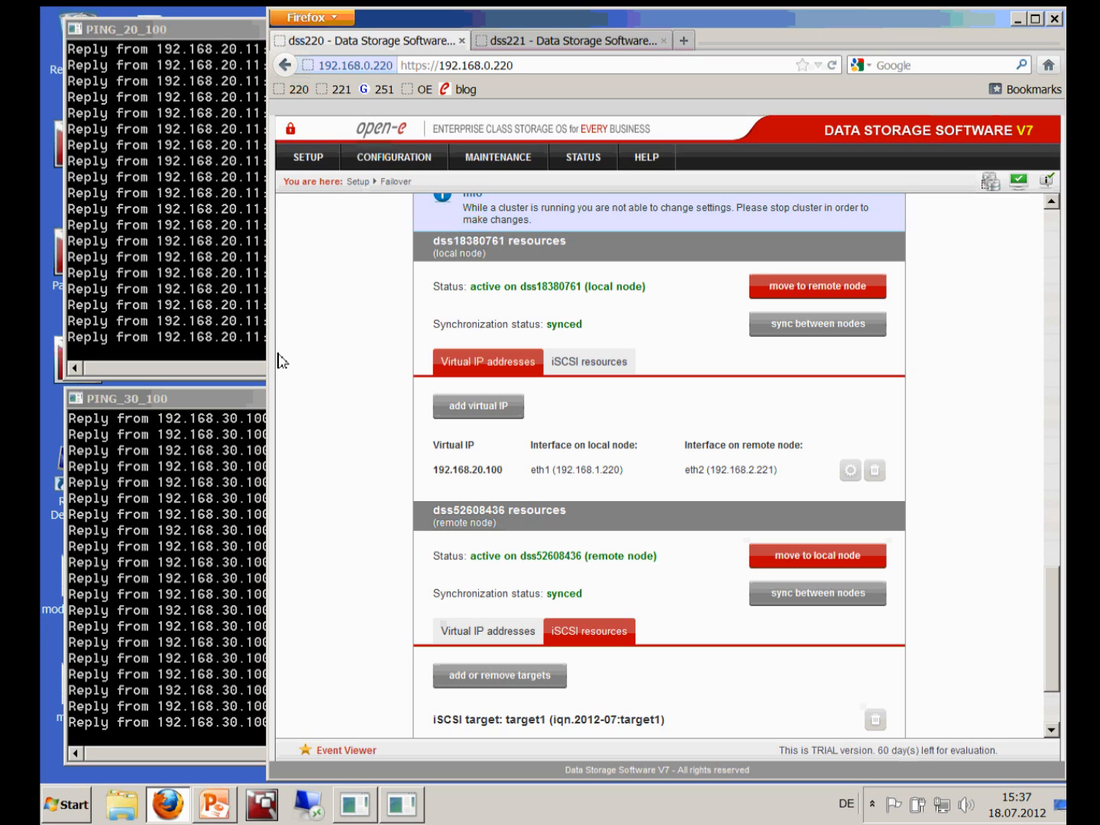
left_click(236, 299)
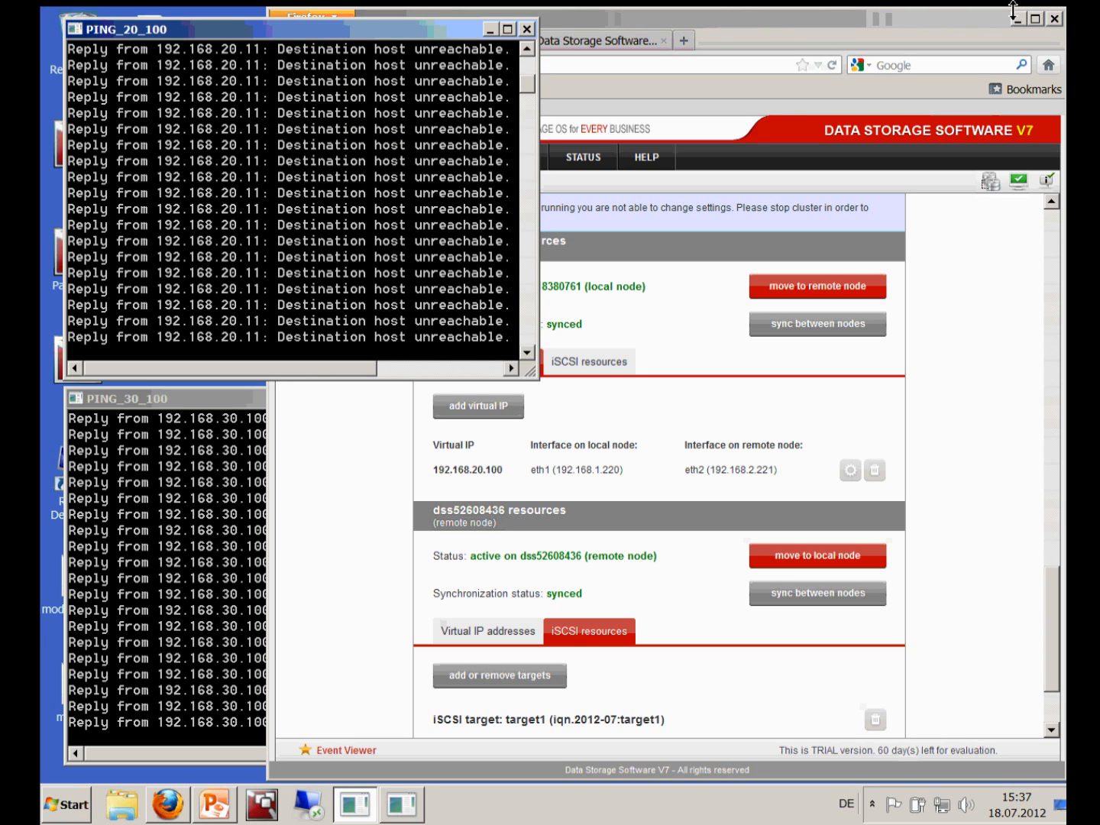
left_click_drag(534, 380, 598, 420)
left_click(211, 453)
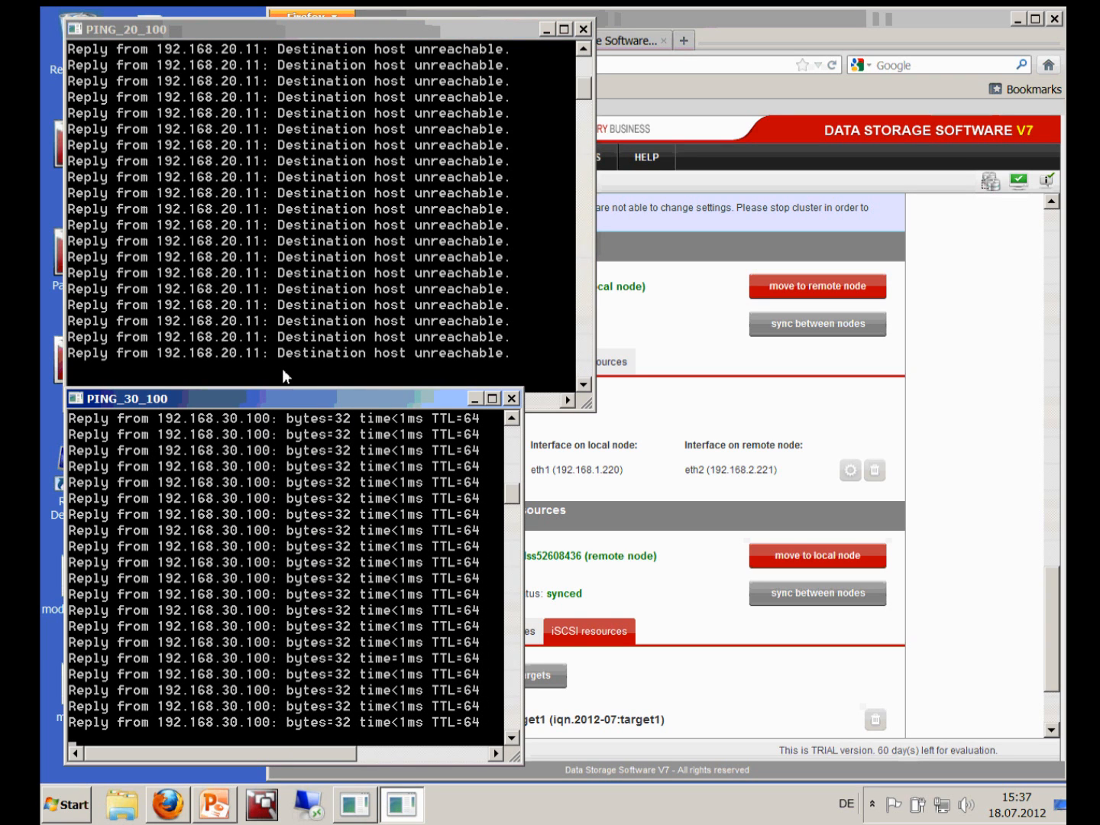
left_click(582, 30)
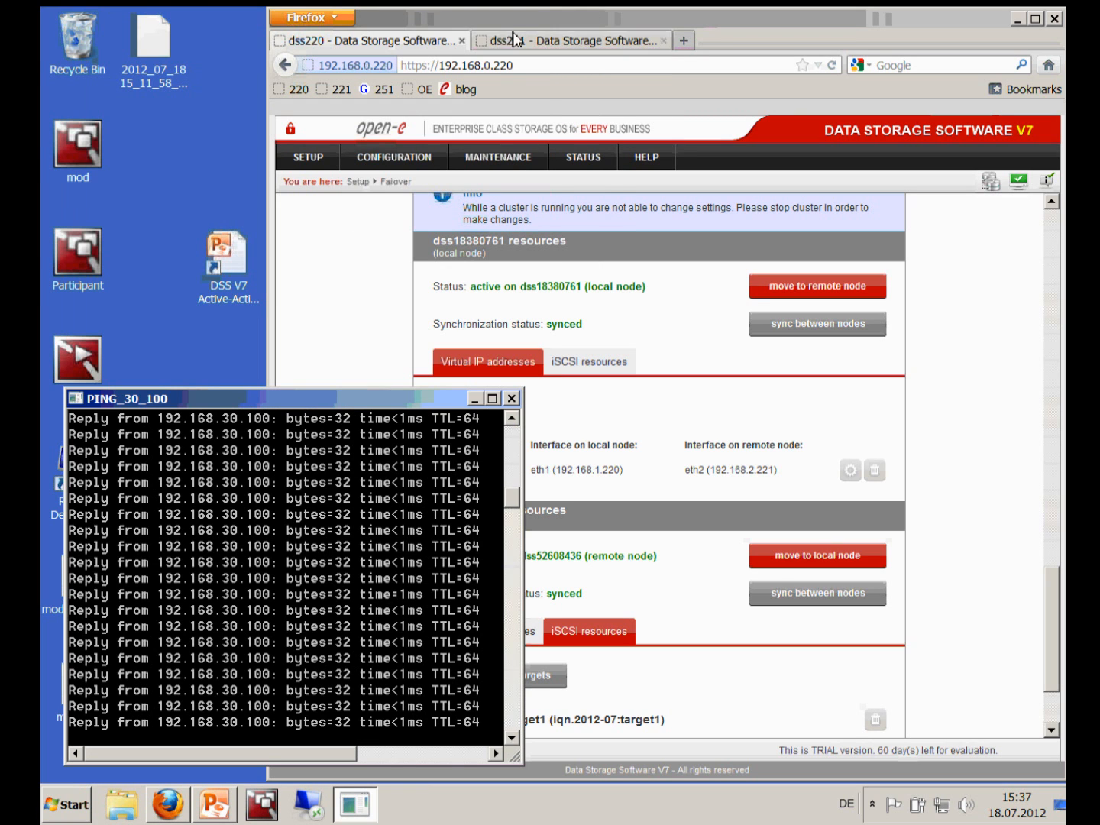
left_click_drag(590, 26, 670, 26)
double_click(307, 359)
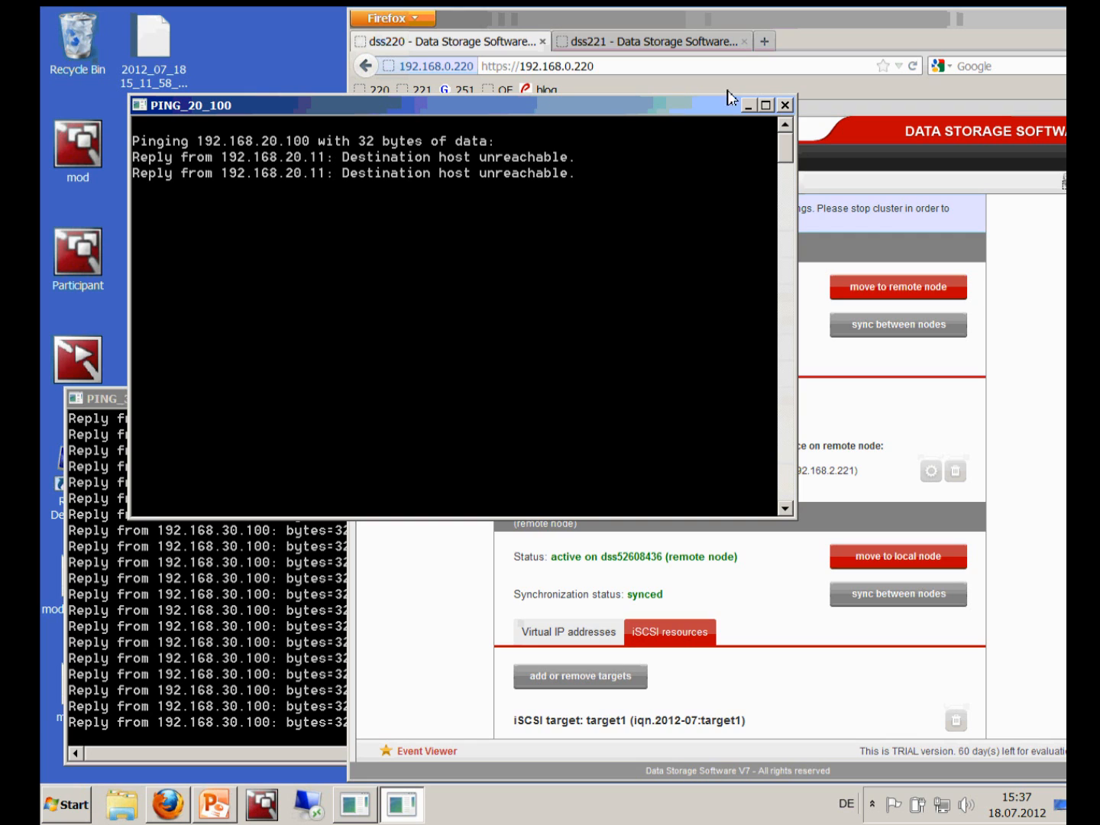
left_click(786, 107)
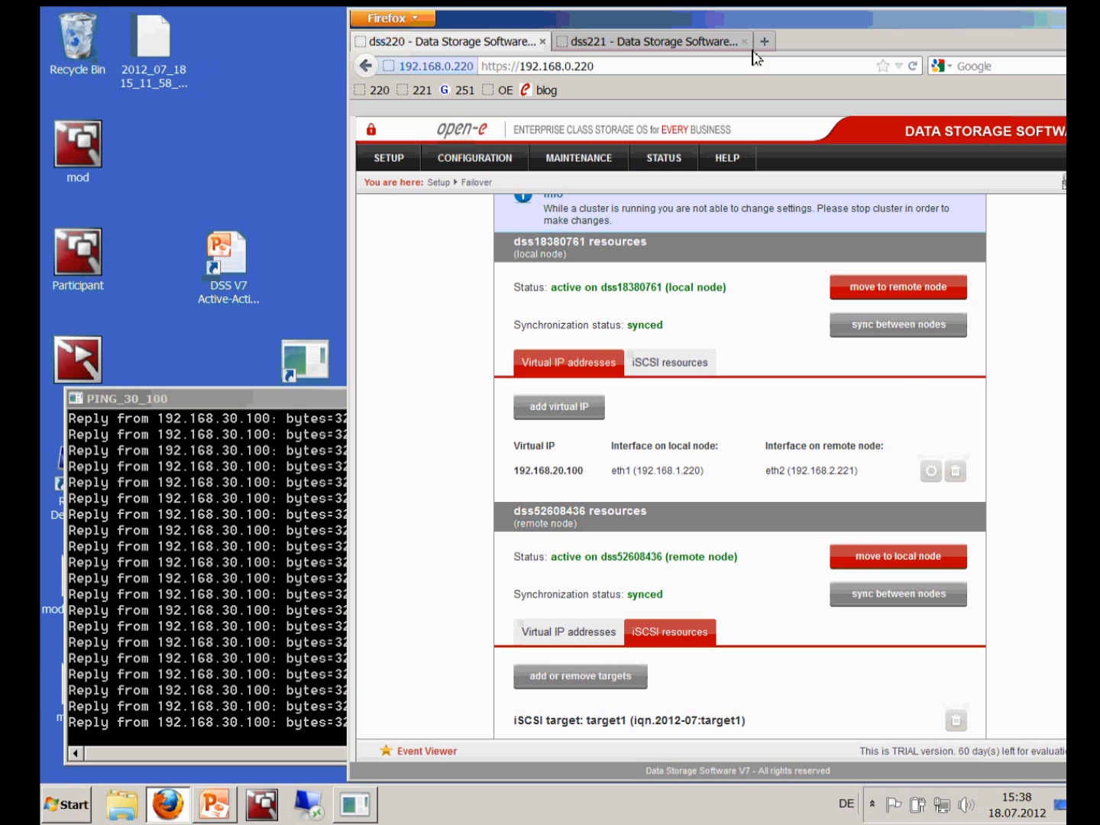
double_click(632, 24)
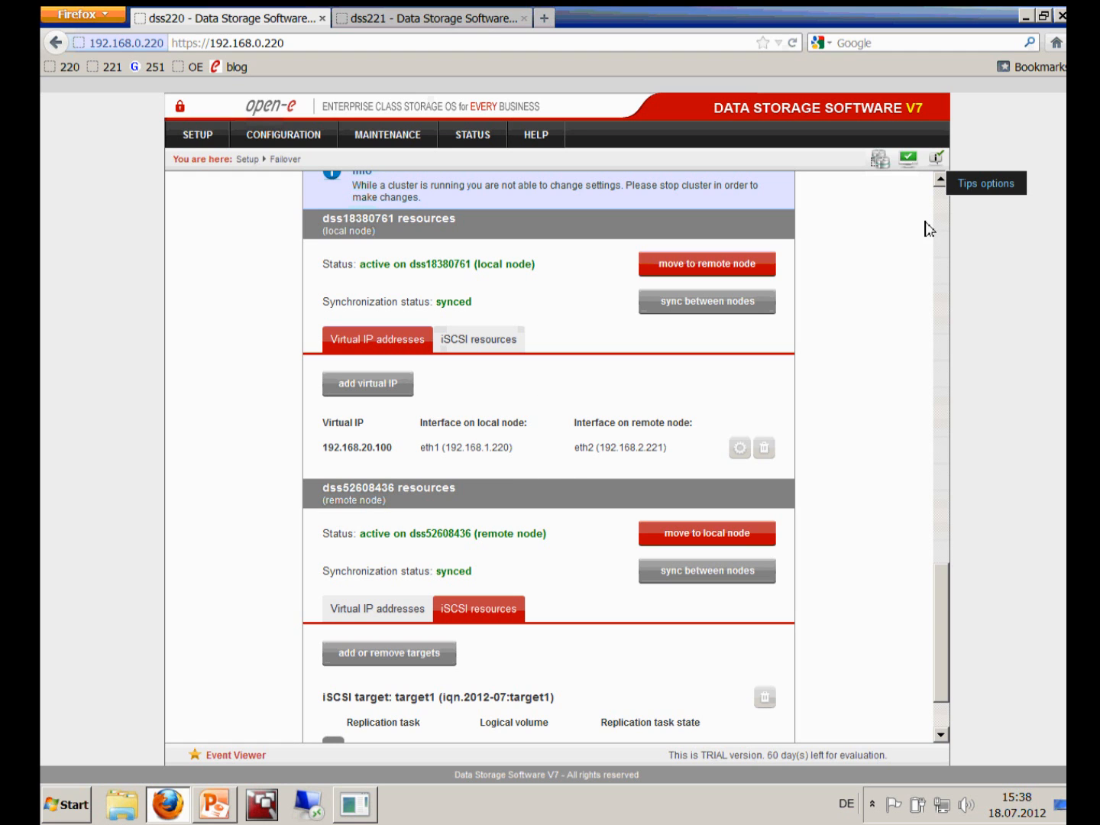
scroll(940, 202, "up", 15)
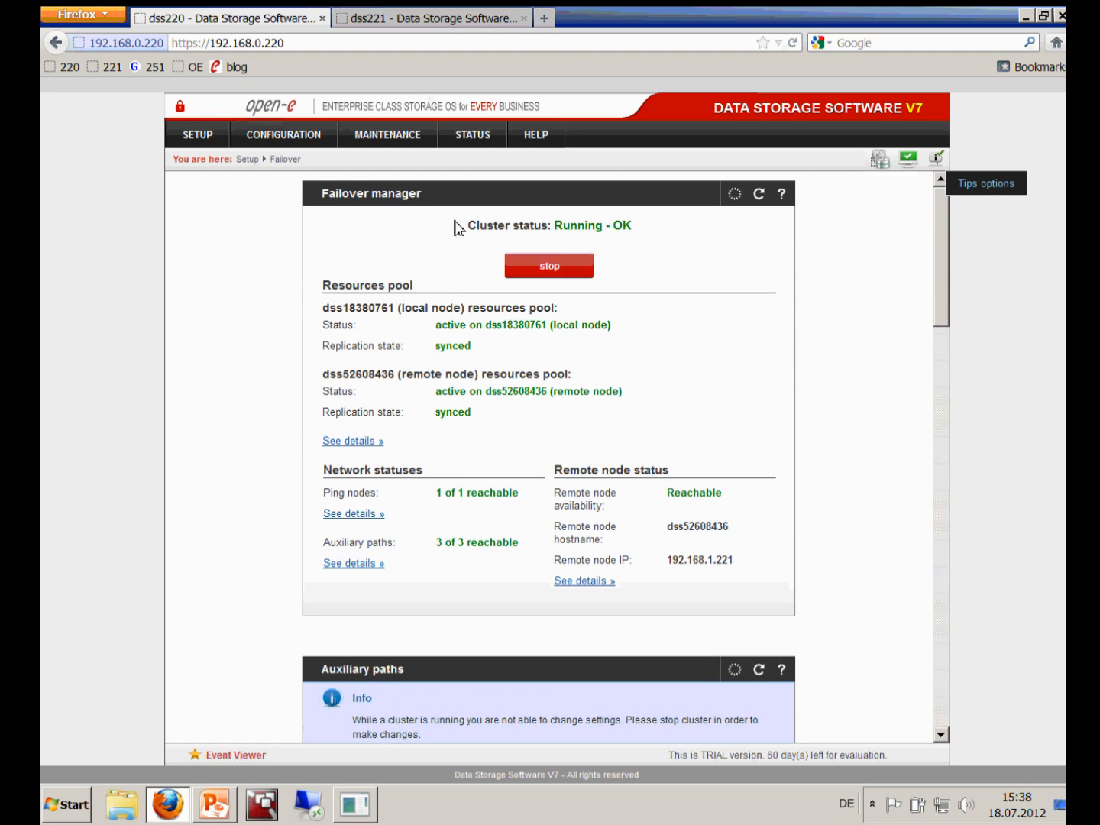
Stop the failover cluster, confirm, and scroll to watch the status reach Ready for Start
left_click(547, 271)
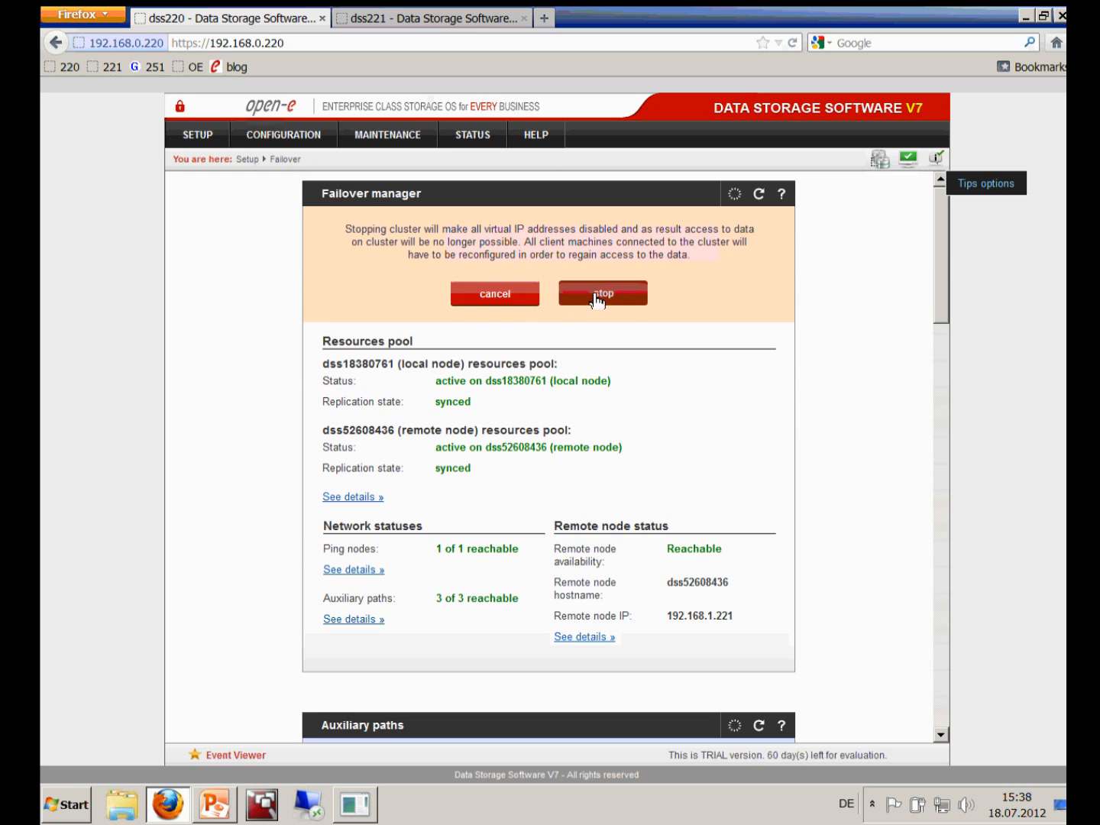
left_click(603, 296)
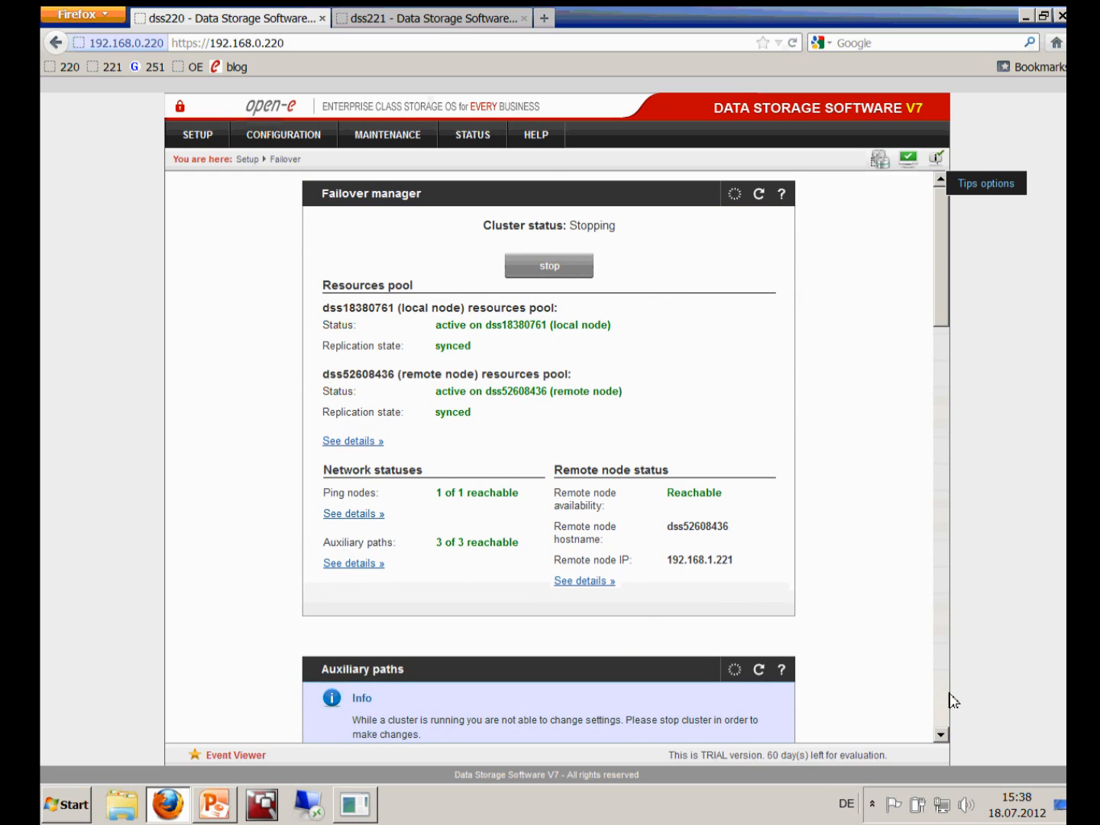
scroll(953, 701, "down", 7)
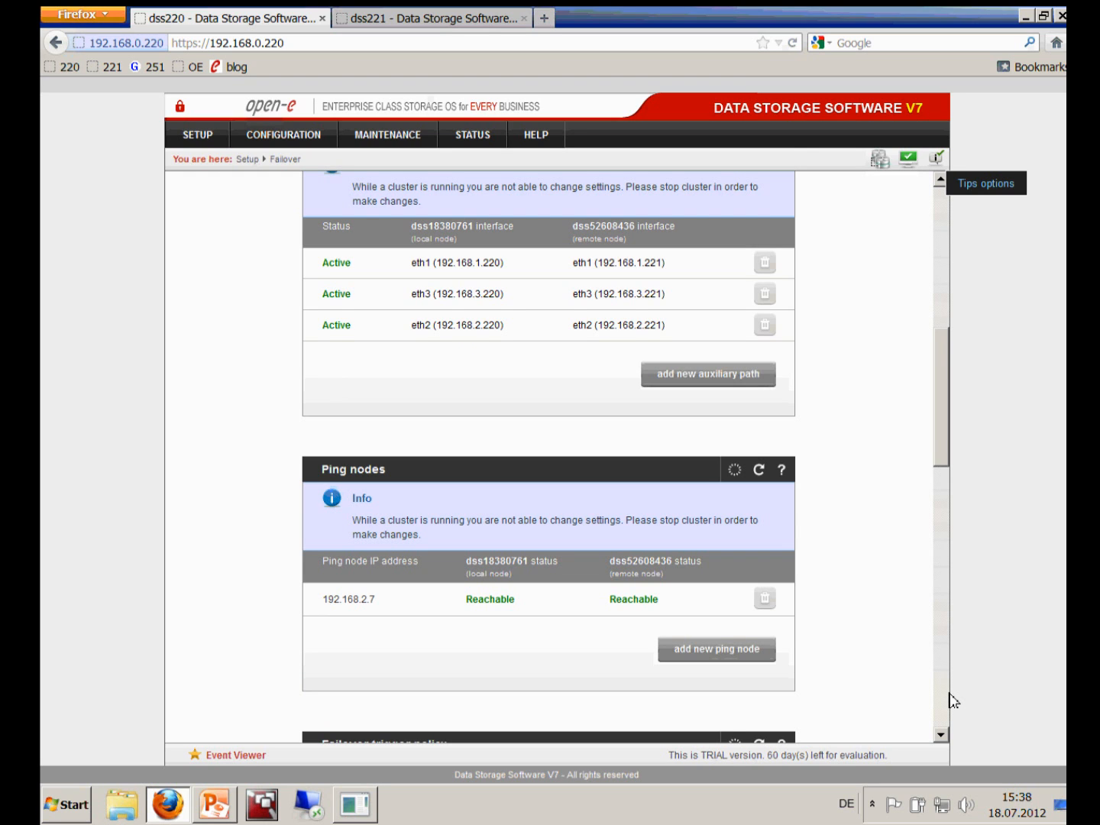
scroll(952, 703, "down", 10)
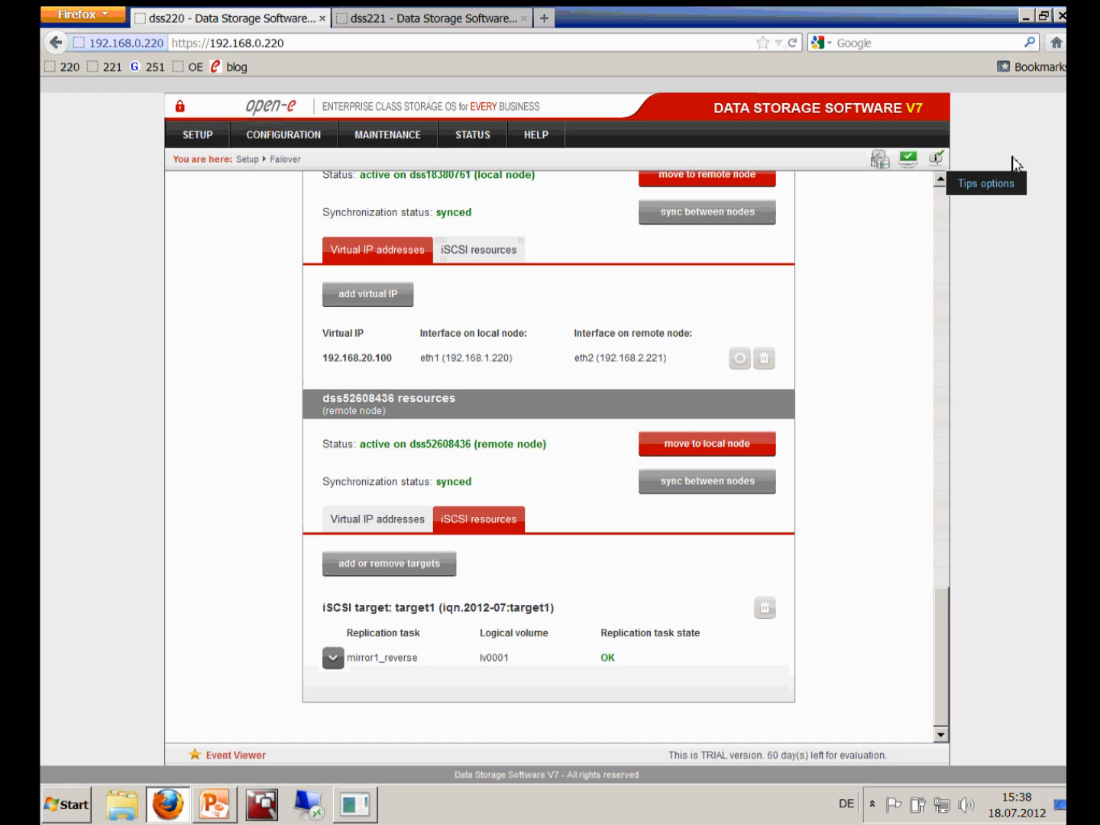
scroll(952, 210, "up", 15)
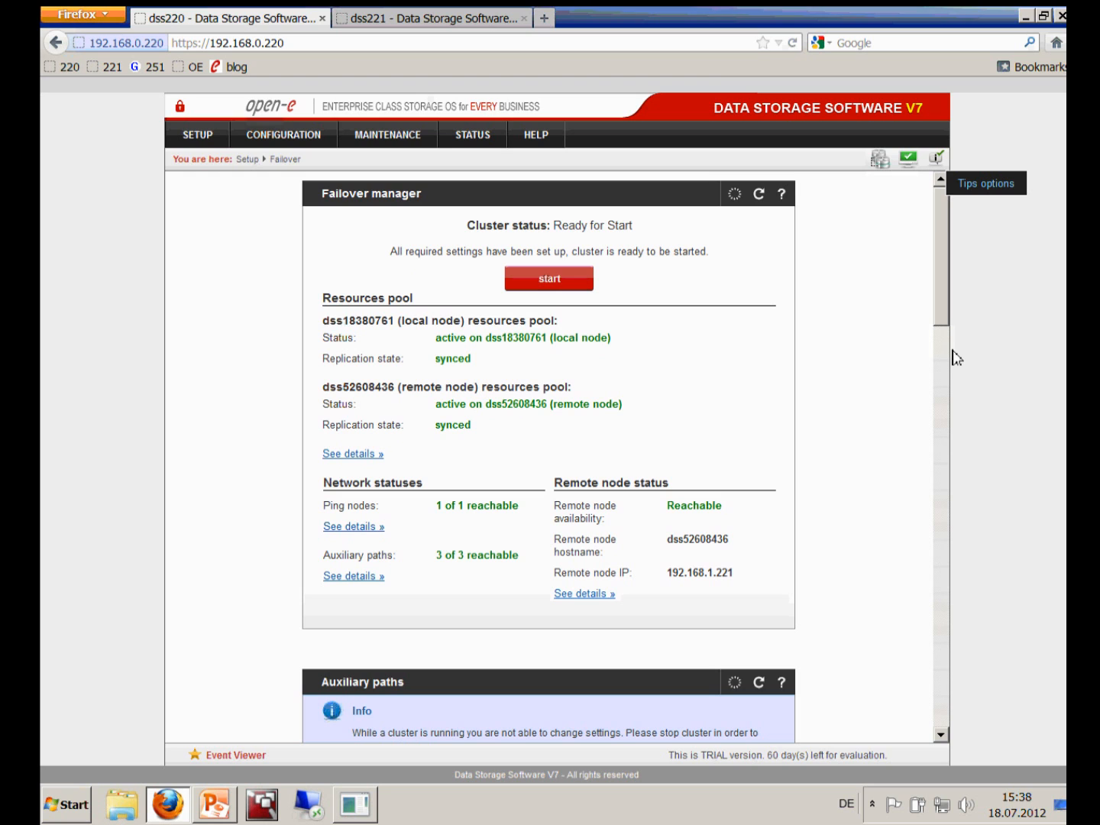
Set virtual IP 192.168.20.100's local node interface to eth2 (192.168.2.220) and apply
scroll(948, 698, "down", 10)
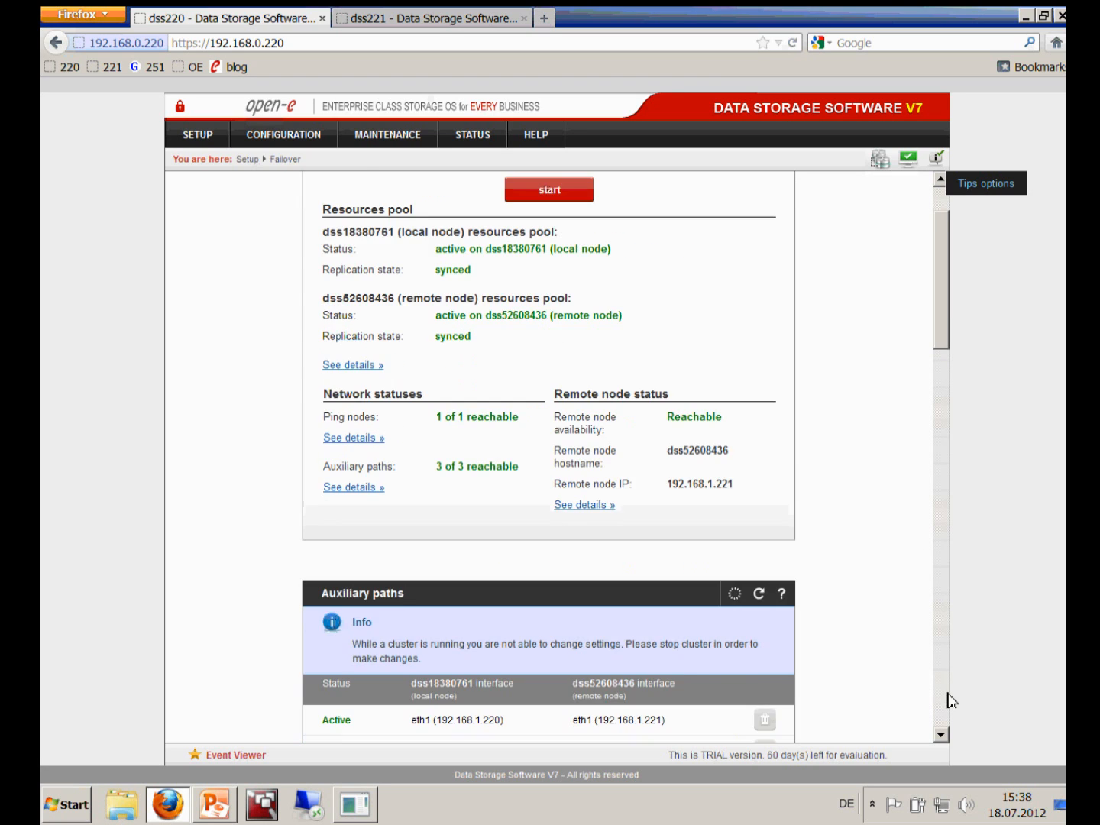
scroll(941, 404, "down", 1)
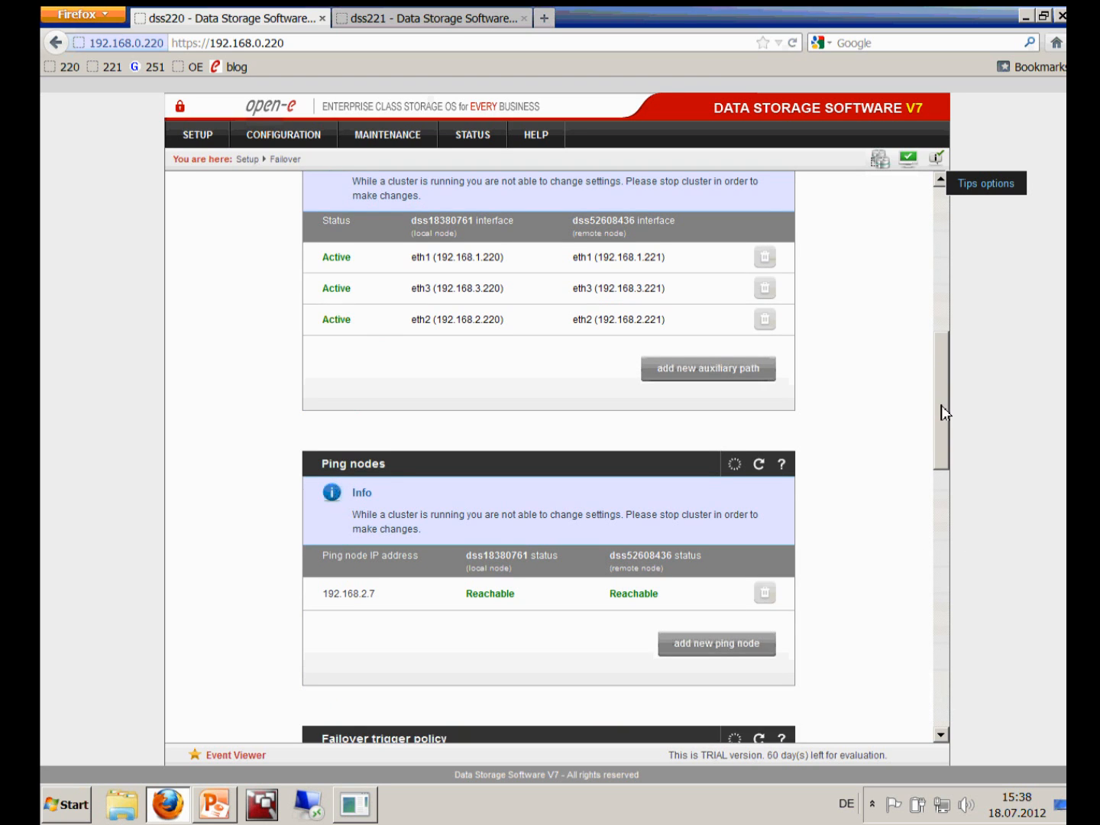
scroll(941, 405, "down", 2)
left_click_drag(941, 423, 939, 611)
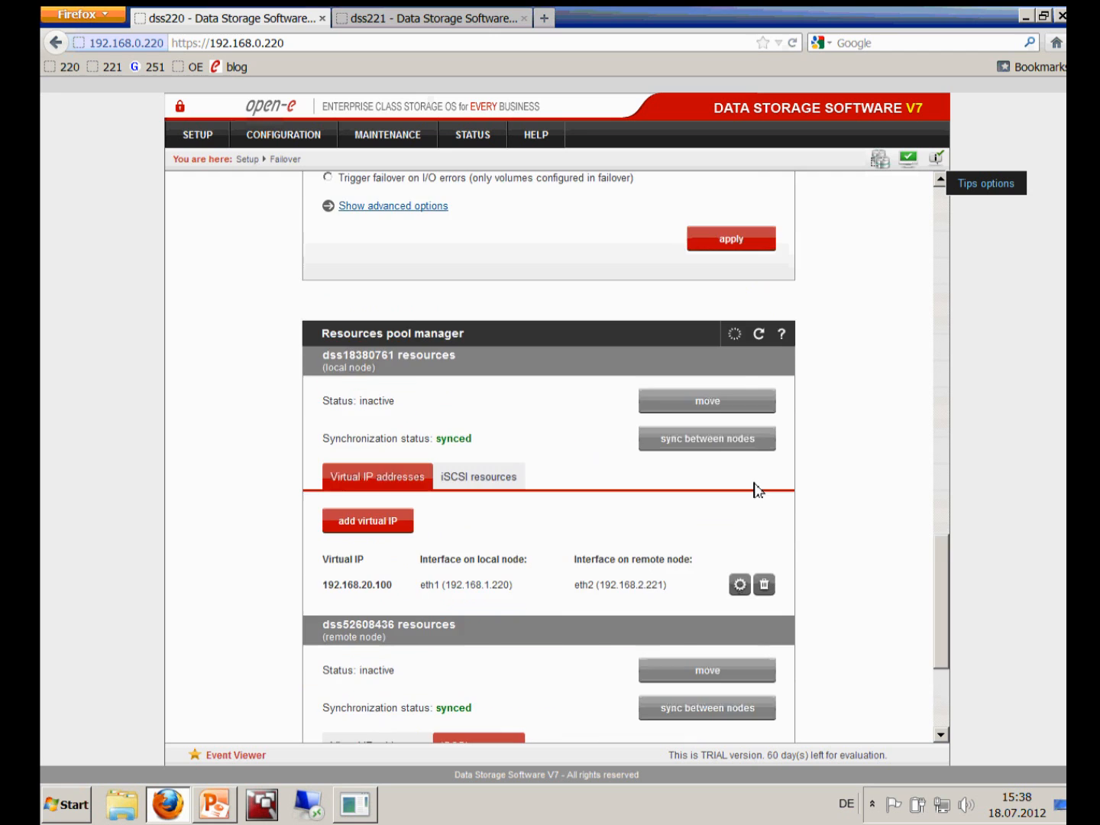
left_click(740, 372)
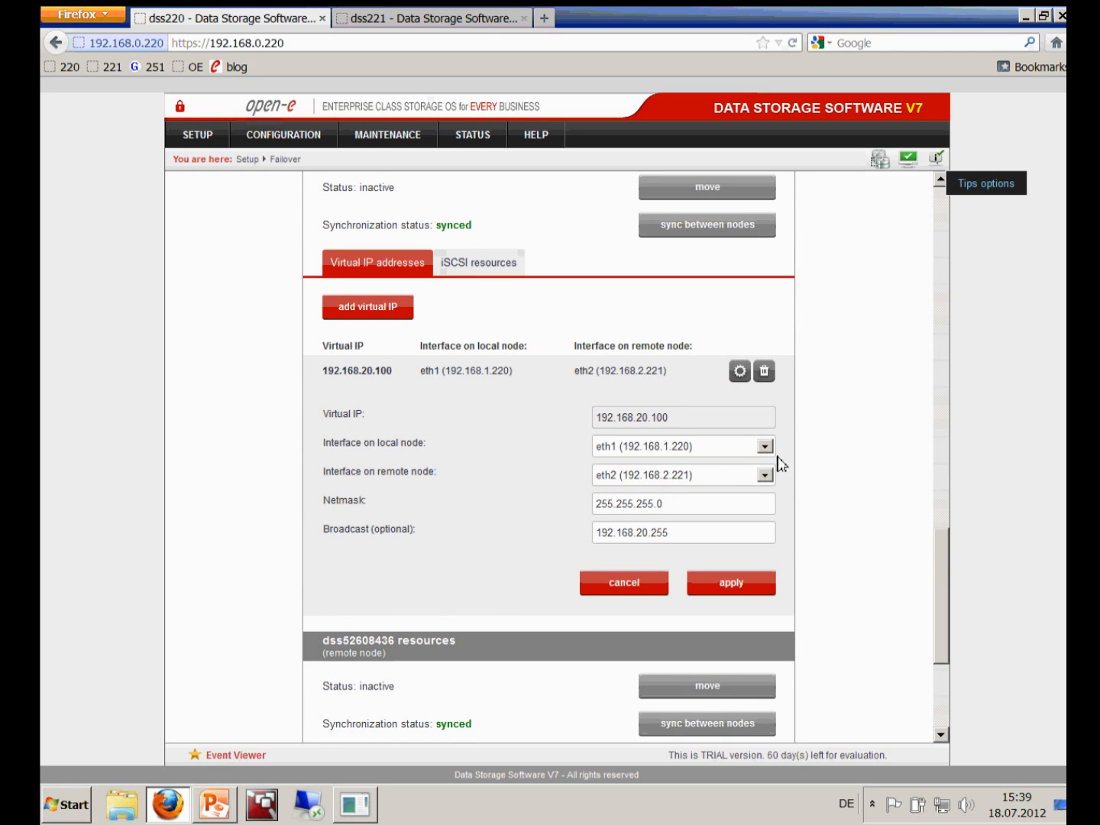
left_click(730, 445)
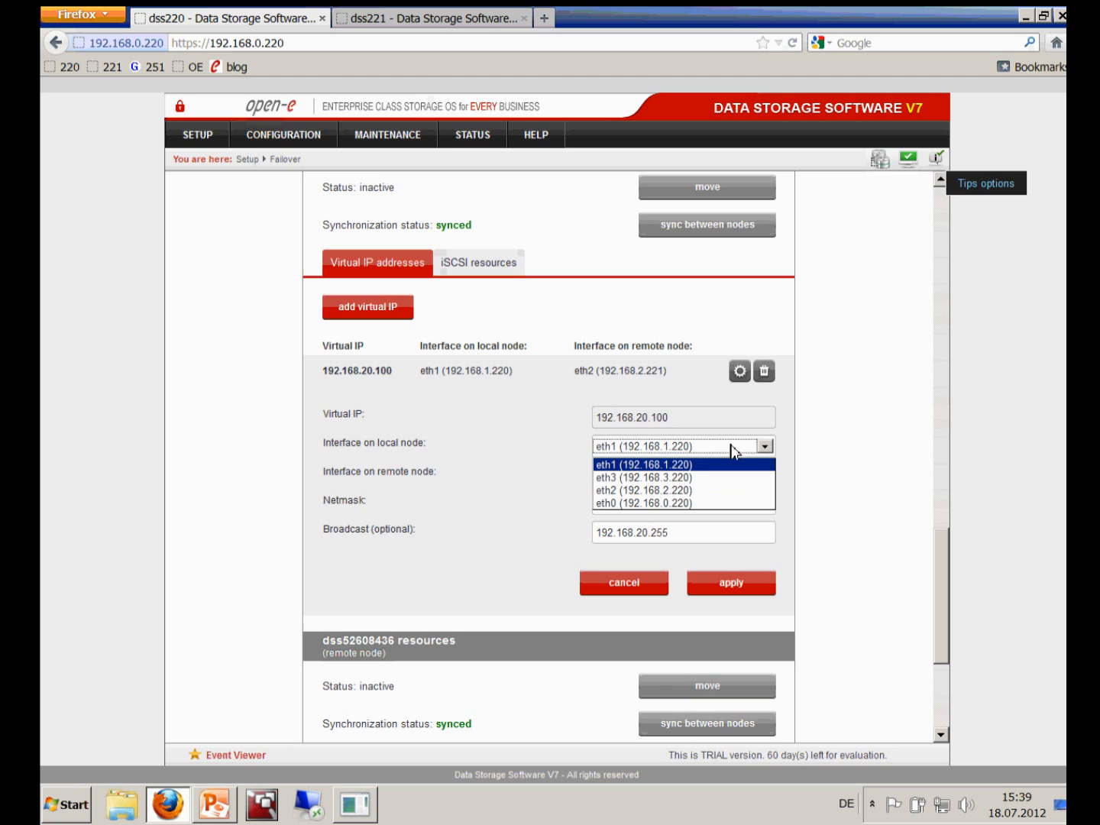
left_click(703, 492)
left_click(720, 590)
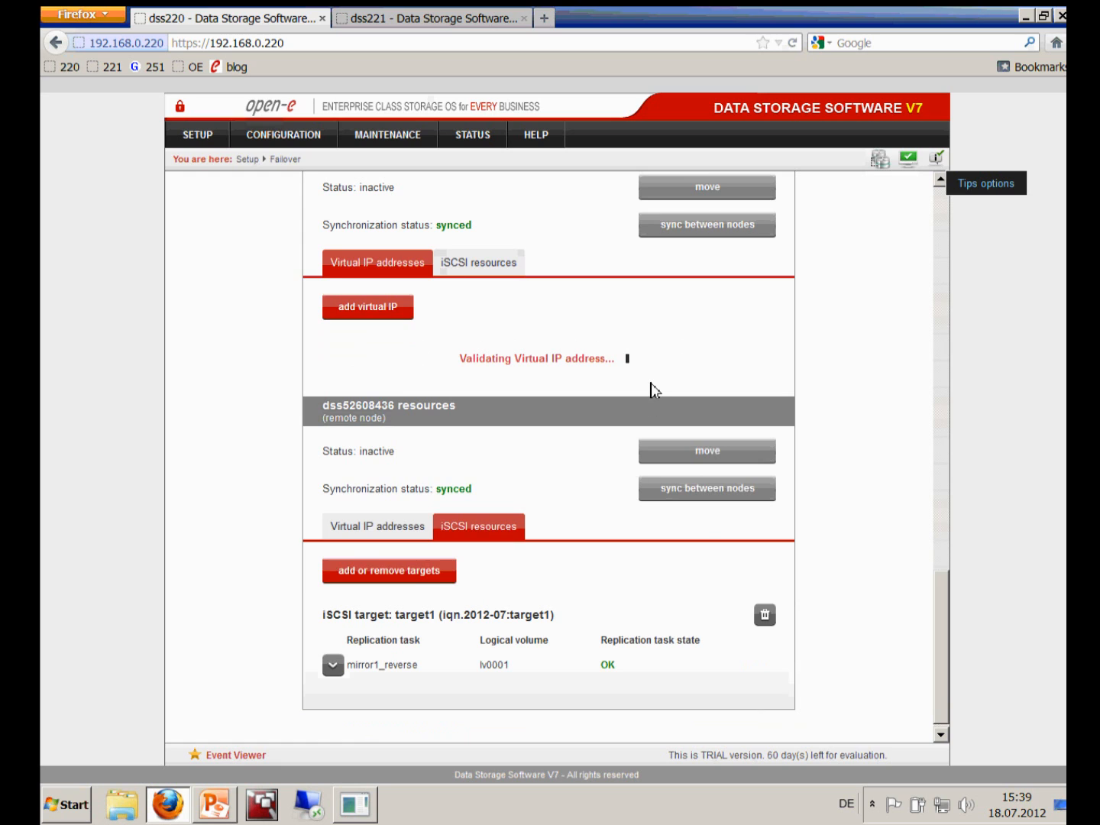
Check the PING_30_100 console, then return to the Failover page
scroll(651, 389, "up", 1)
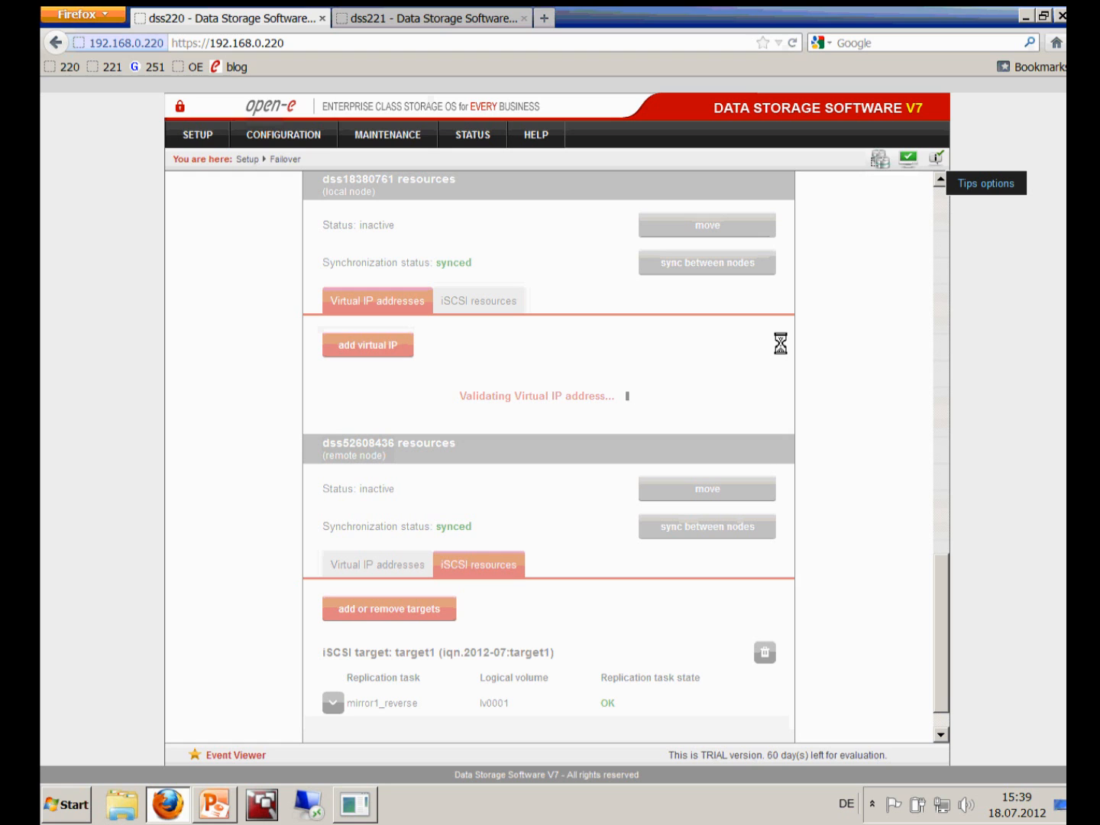
key("alt+Tab")
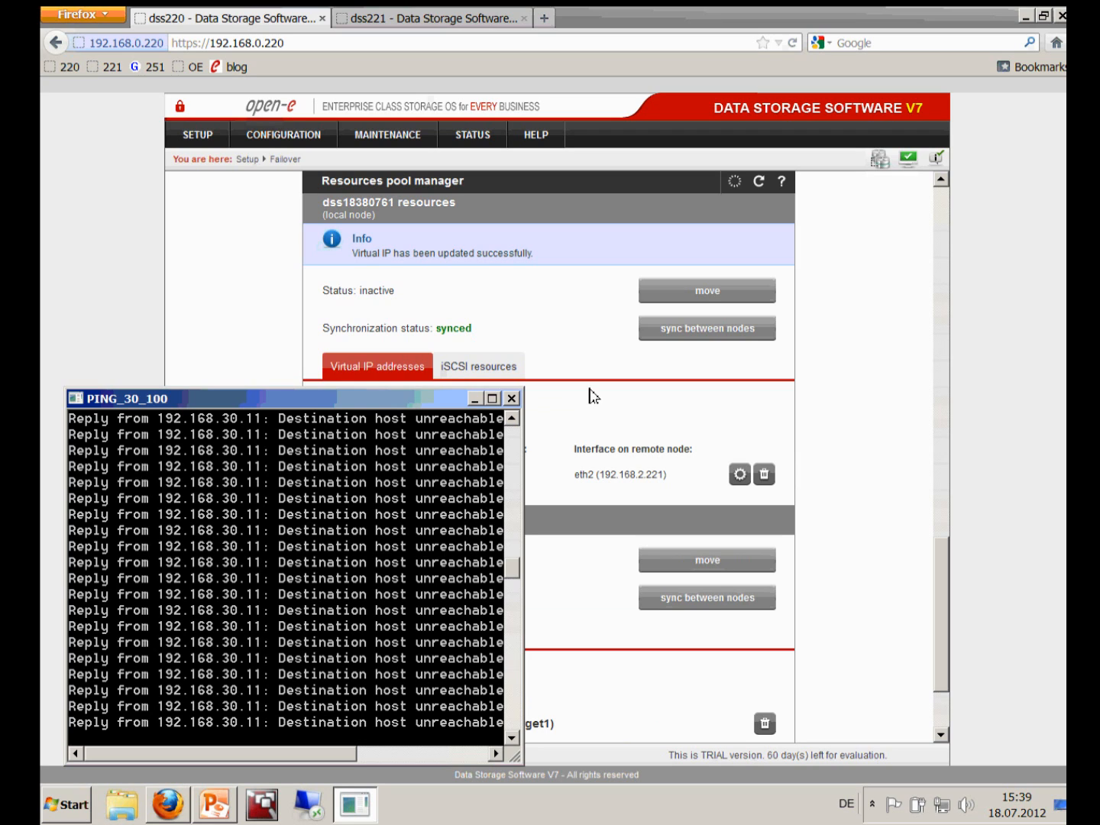
left_click(475, 399)
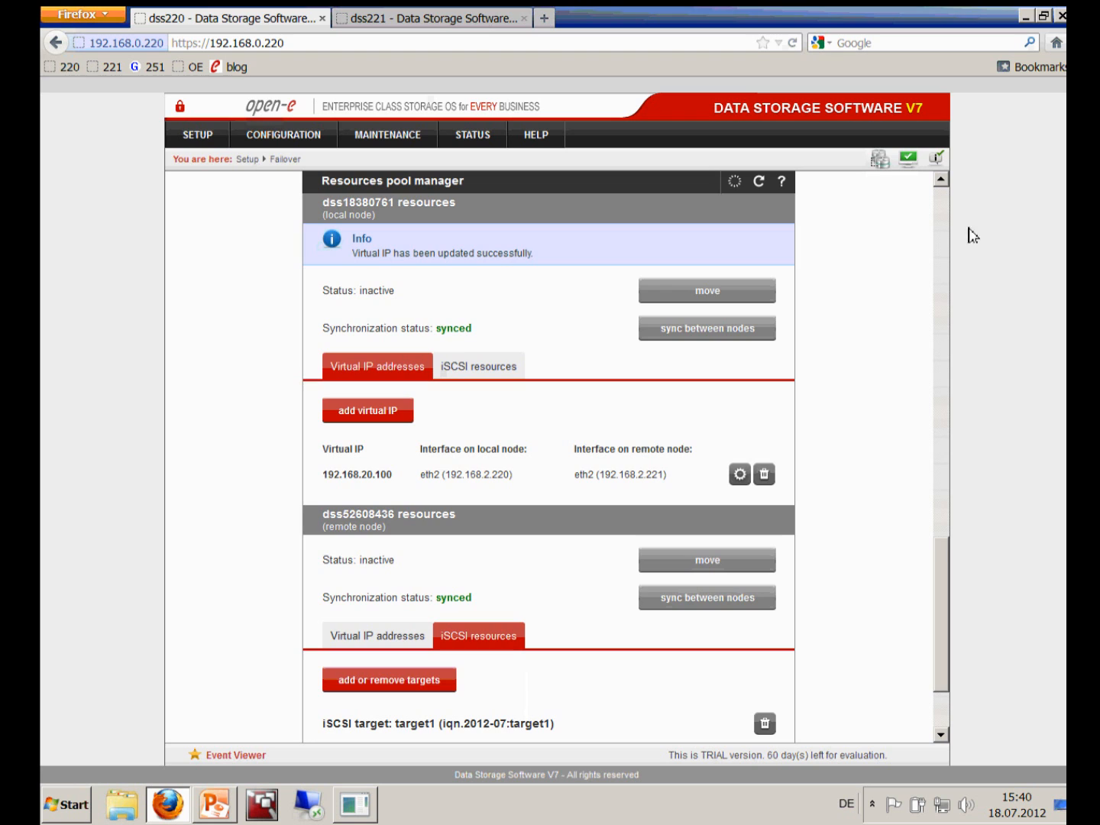
Start the failover cluster, confirm, and relaunch the PING_20_100 and PING_30_100 consoles
scroll(947, 208, "up", 15)
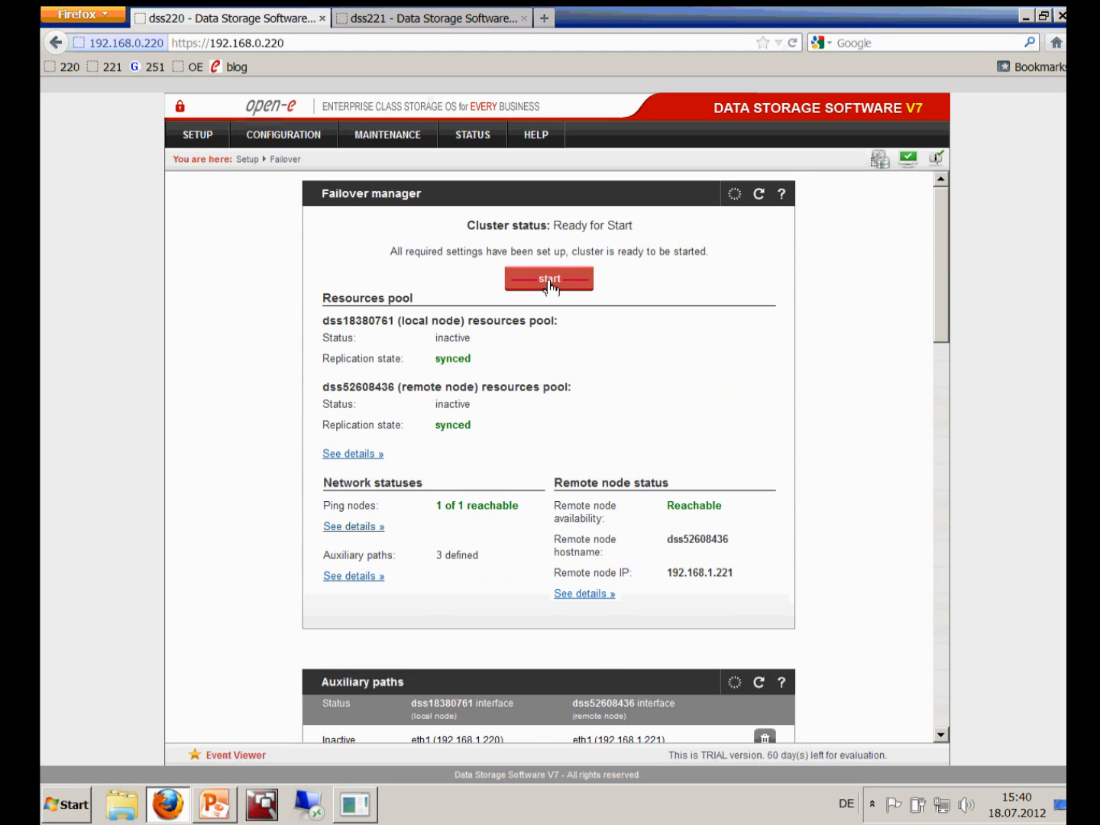
left_click(567, 282)
left_click(631, 281)
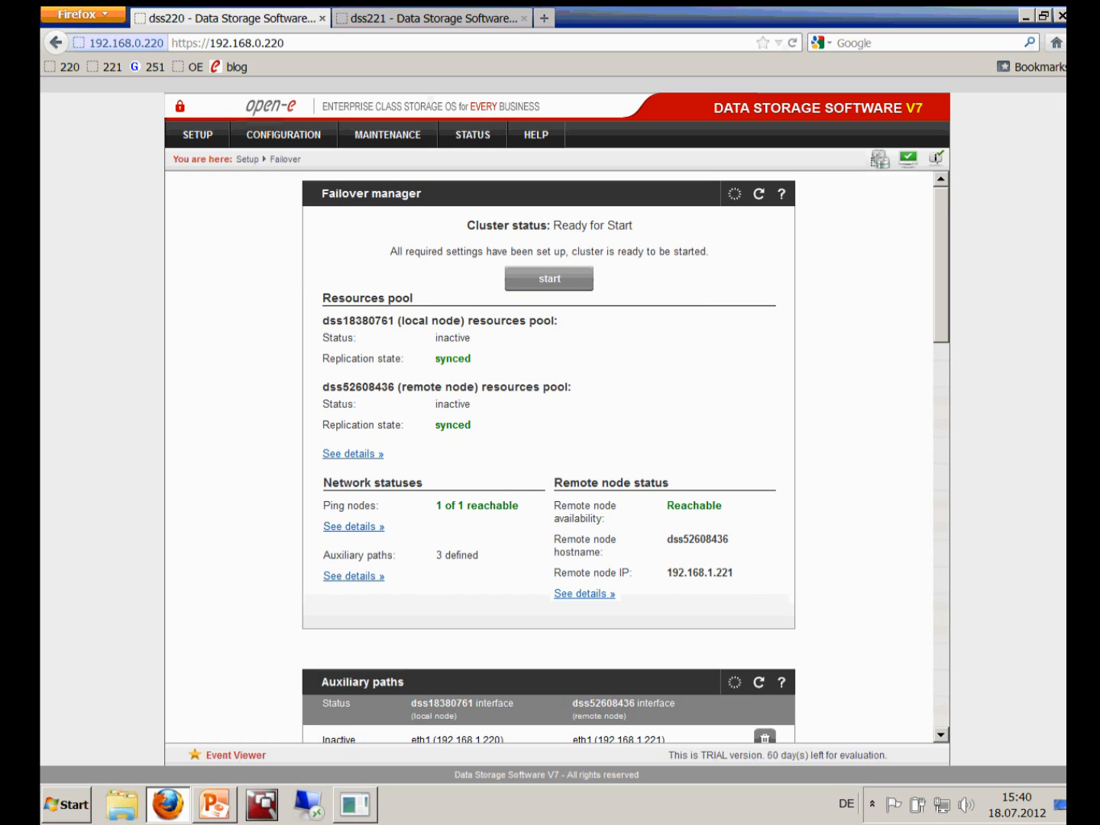
left_click(358, 814)
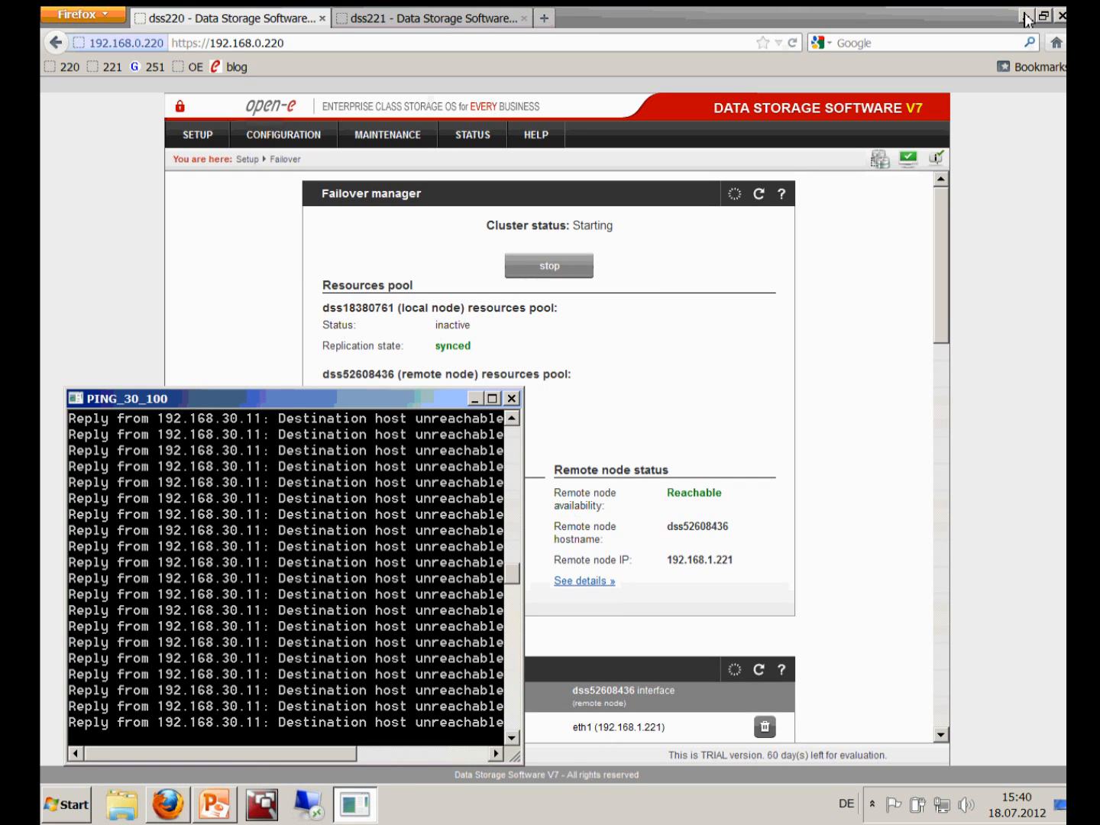
left_click(1043, 16)
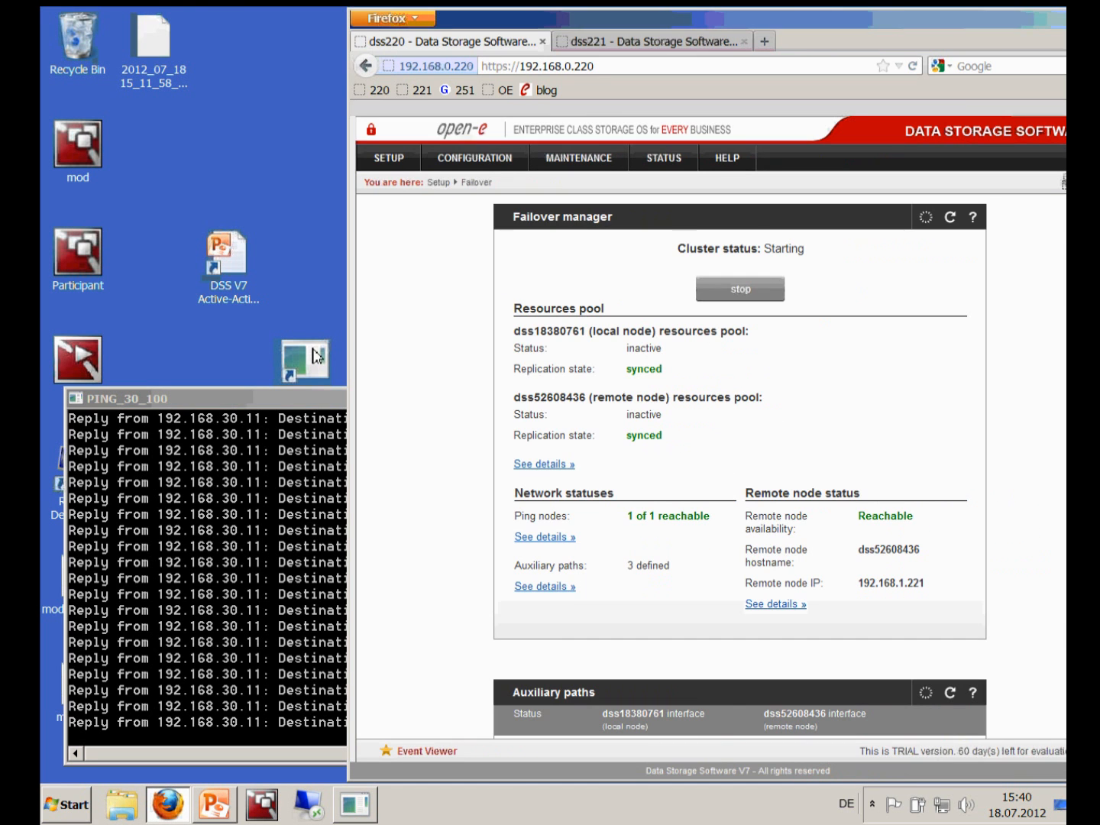
double_click(316, 356)
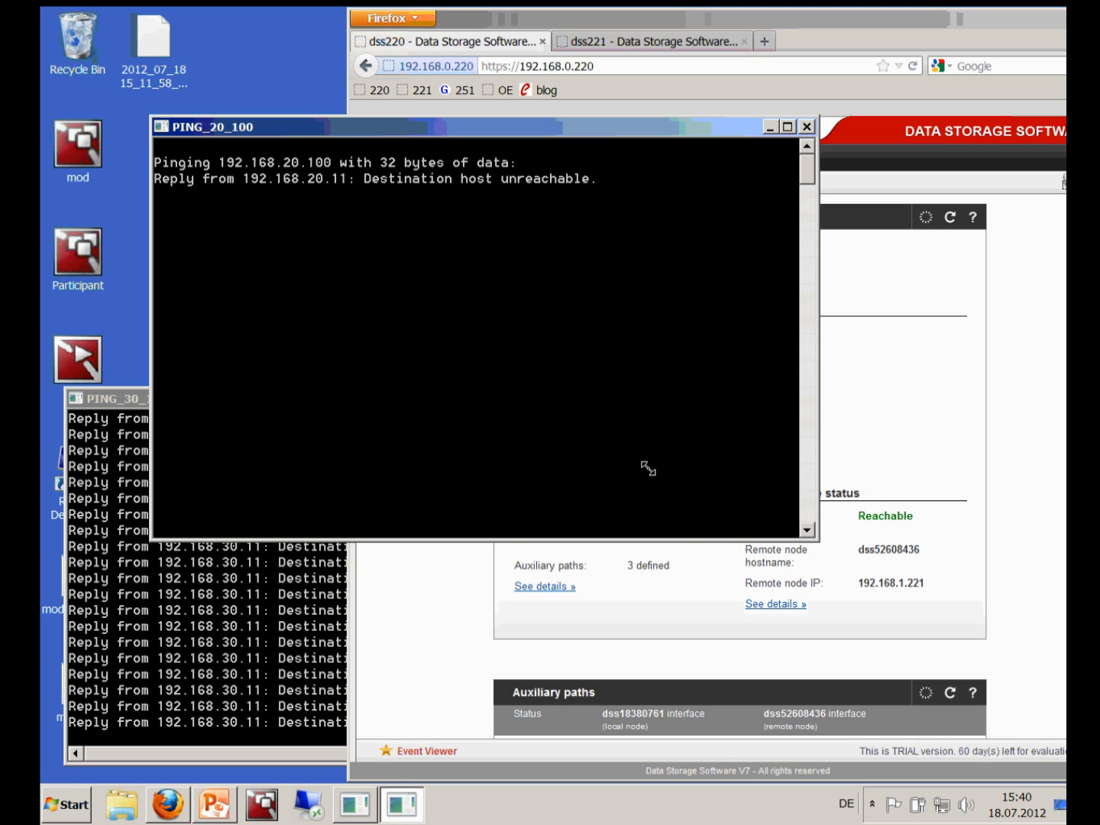
Resize and arrange both ping consoles, then bring the browser back in front
left_click_drag(615, 439, 616, 443)
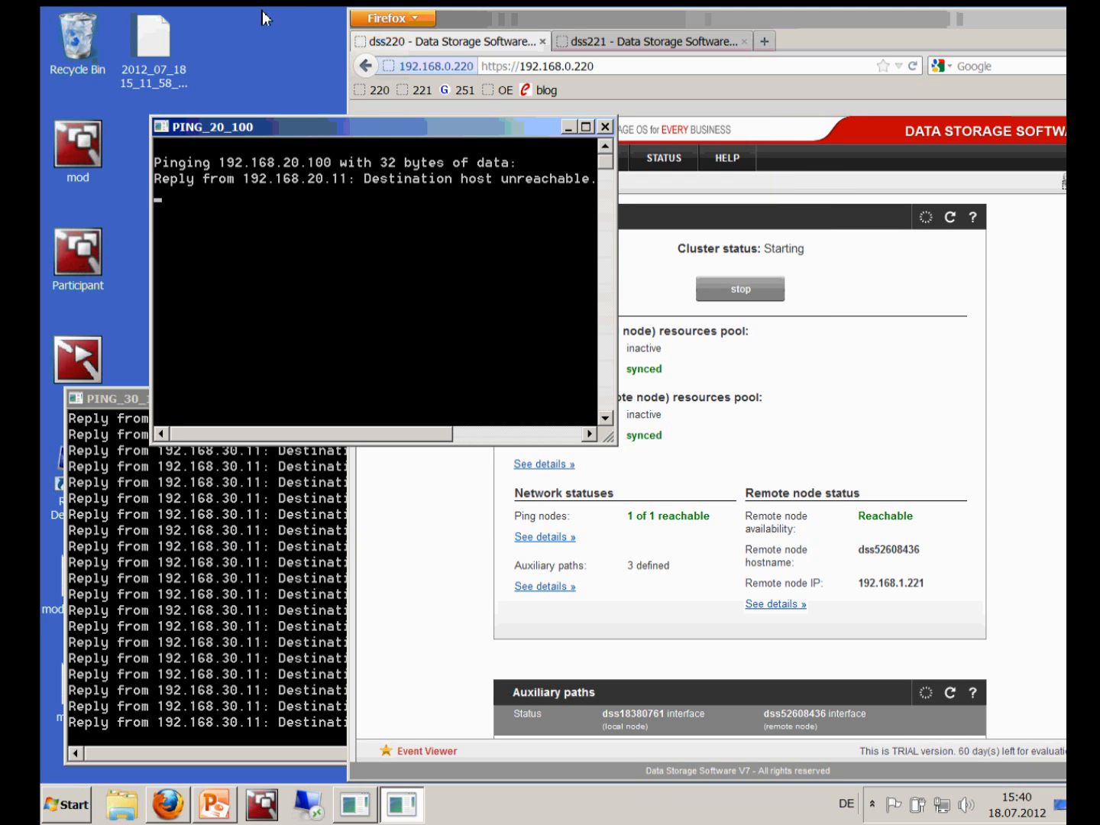
left_click_drag(314, 50, 325, 23)
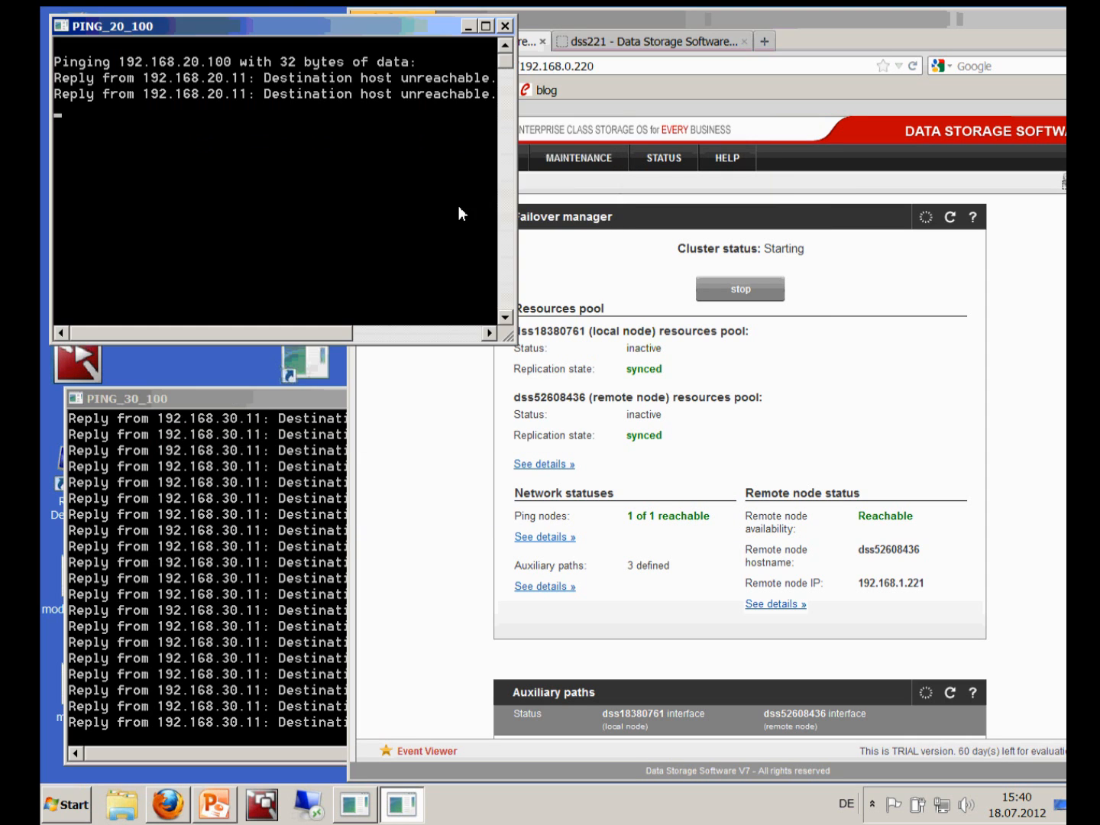
left_click_drag(513, 346, 524, 378)
left_click_drag(232, 404, 214, 396)
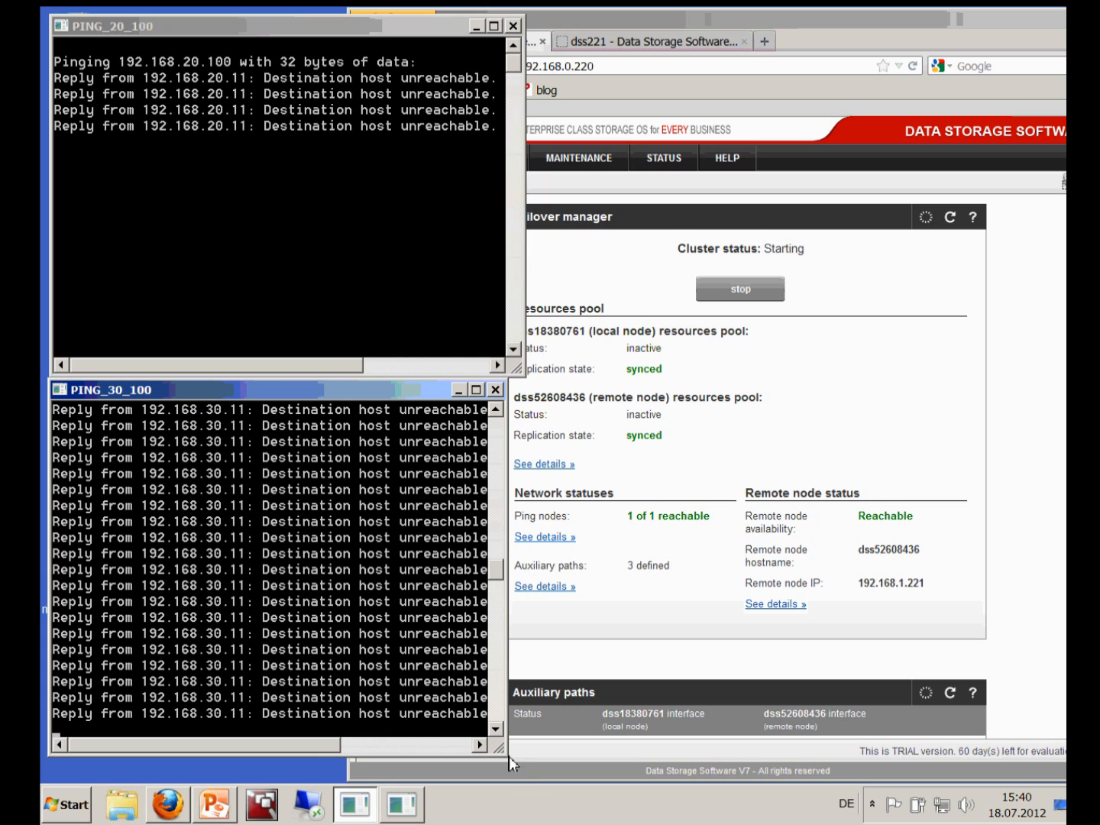
left_click_drag(510, 756, 526, 757)
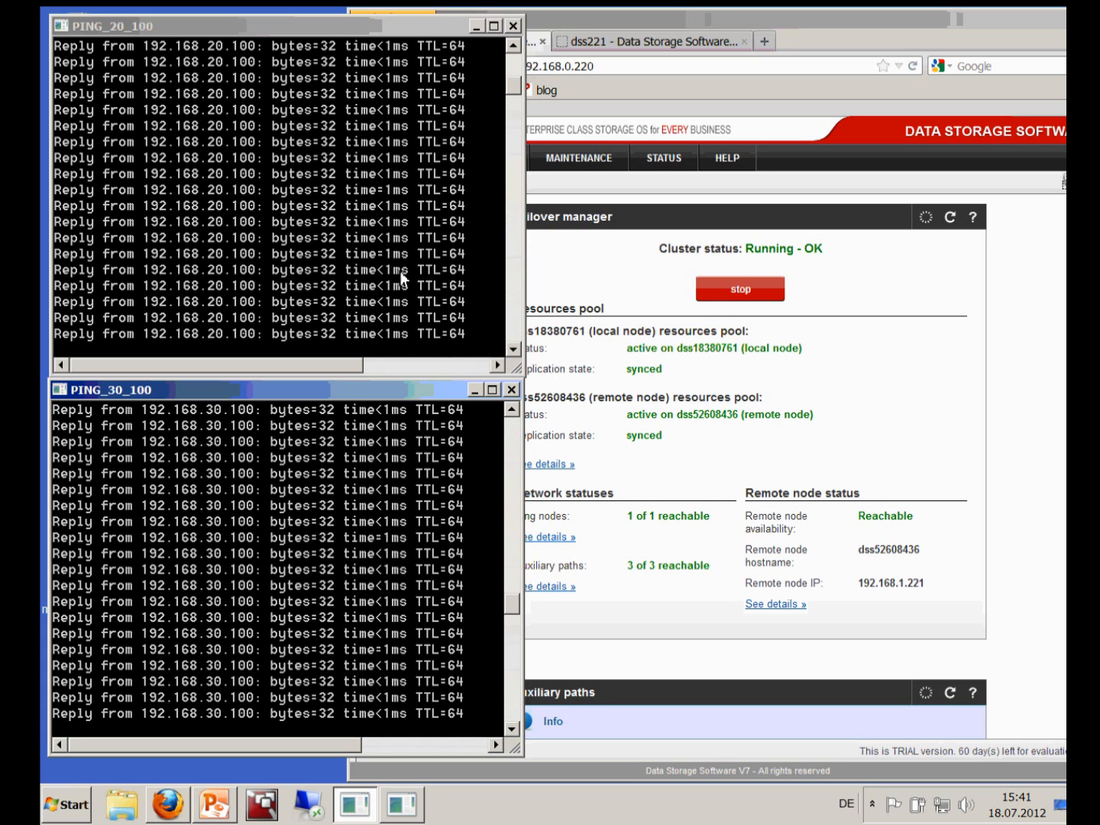
left_click(600, 279)
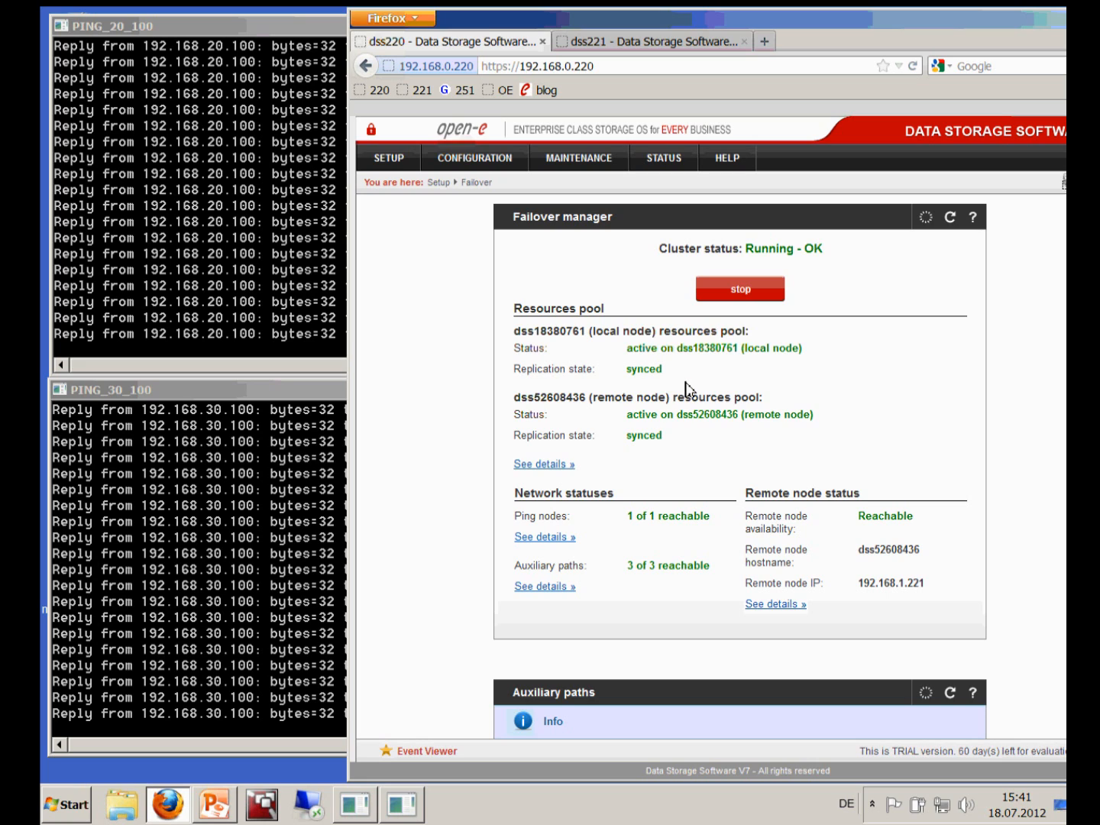
Open the resources pool details and highlight the (local node) and (remote node) labels
left_click(541, 463)
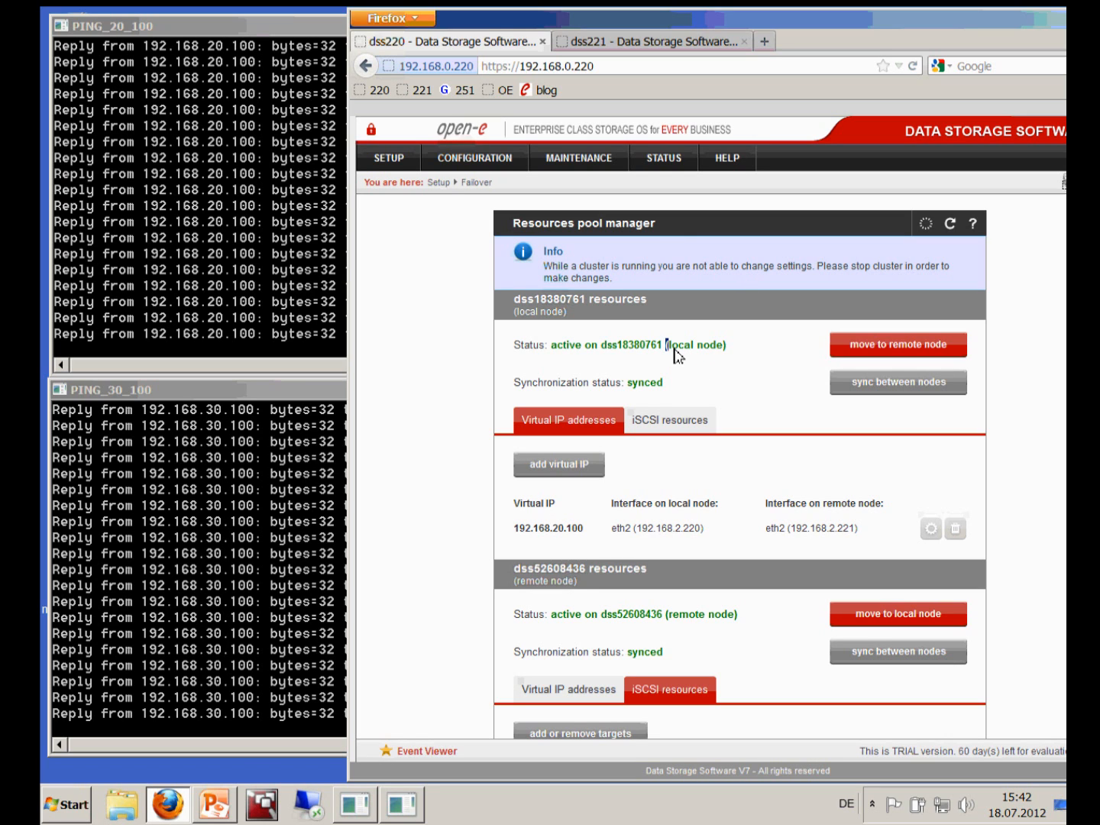
left_click_drag(674, 348, 726, 354)
left_click(697, 380)
left_click_drag(669, 615, 745, 629)
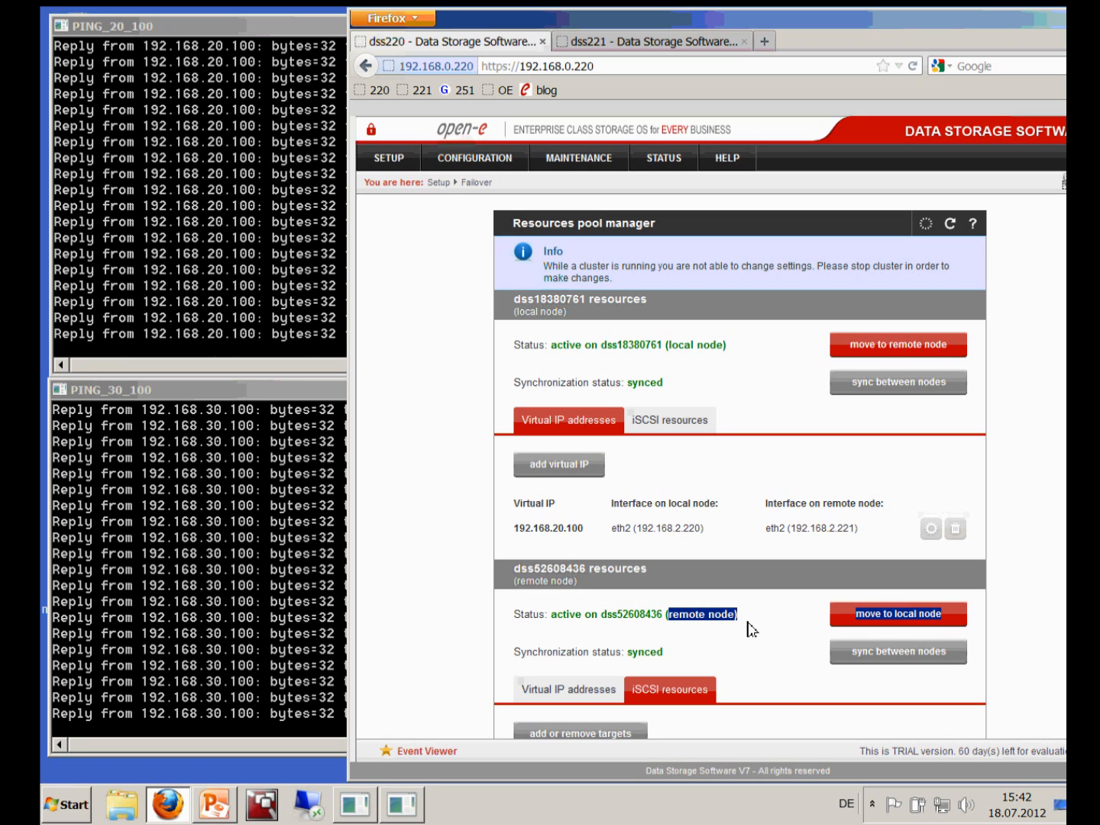
left_click(709, 634)
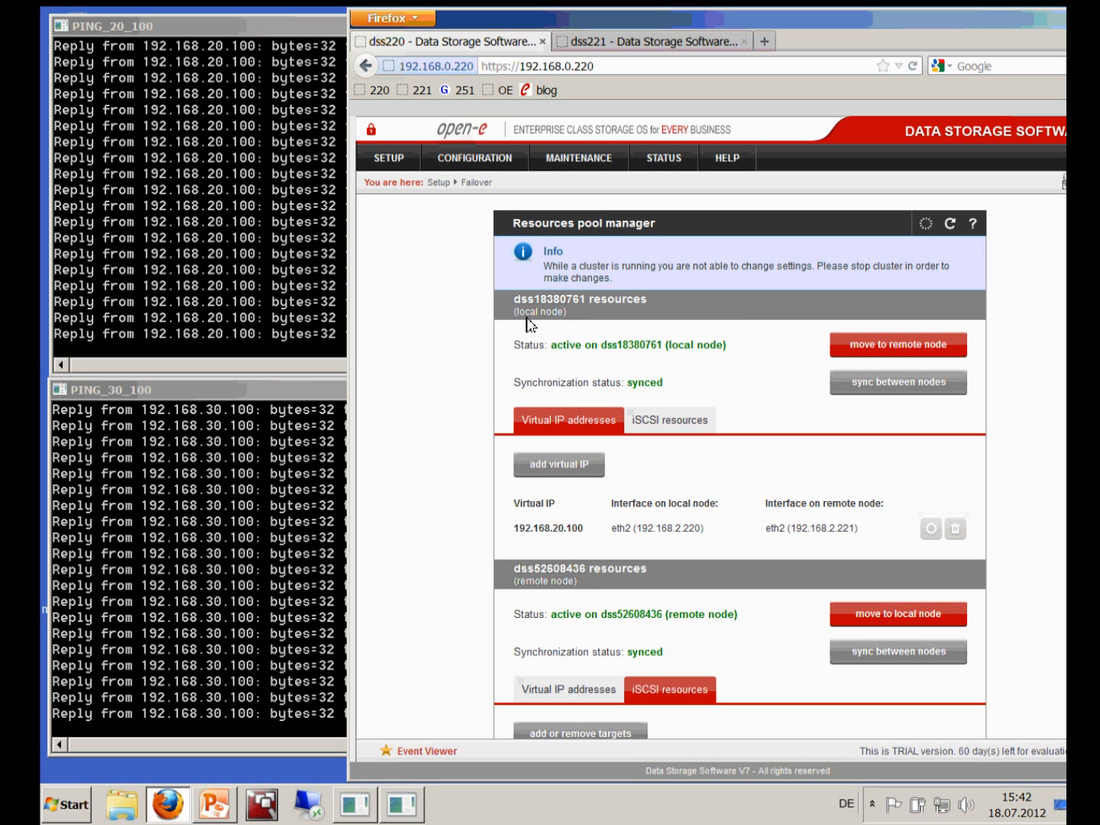
Move dss18380761's resource pool to remote node dss52608436 and check both pings keep replying
left_click(862, 356)
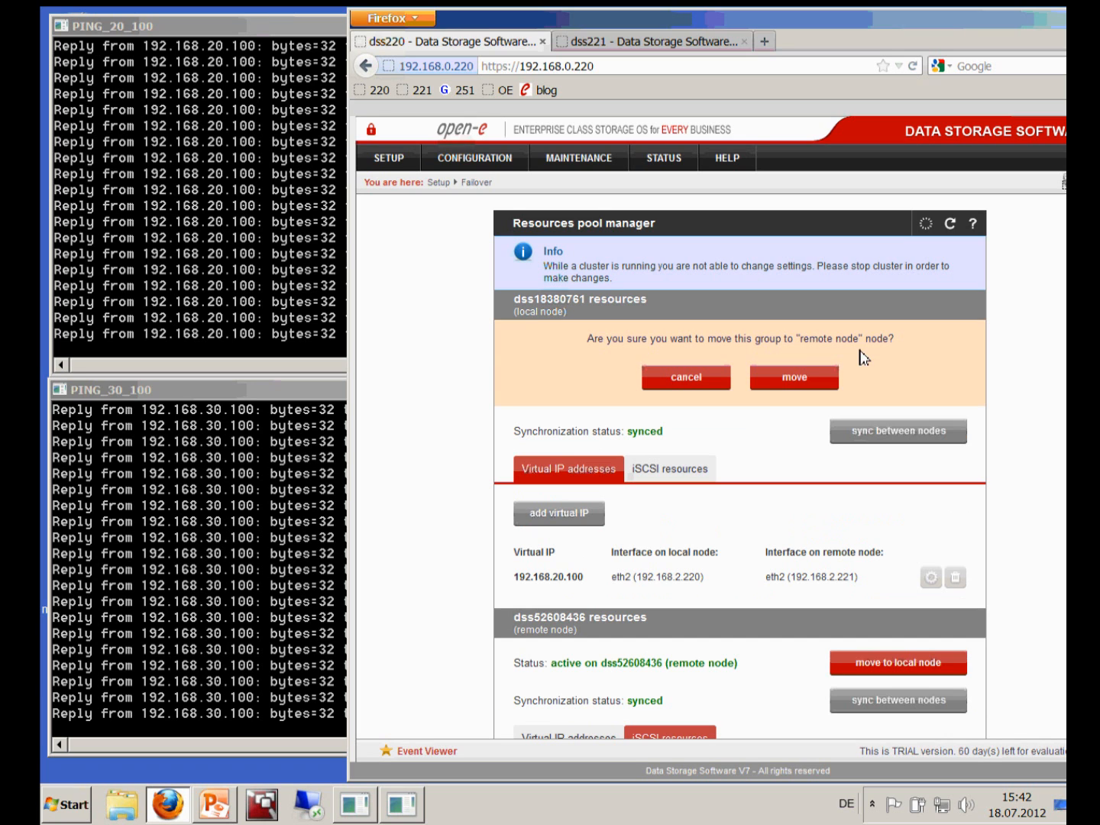
left_click(795, 390)
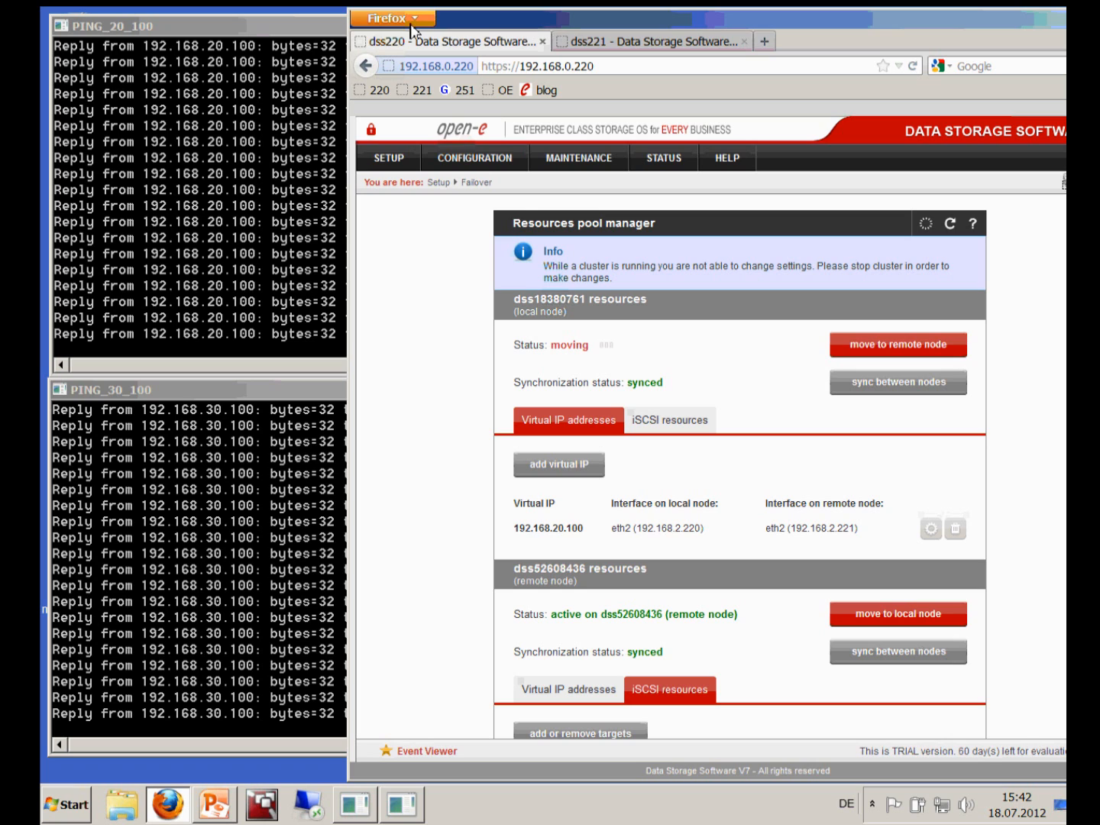
left_click(209, 361)
left_click(206, 398)
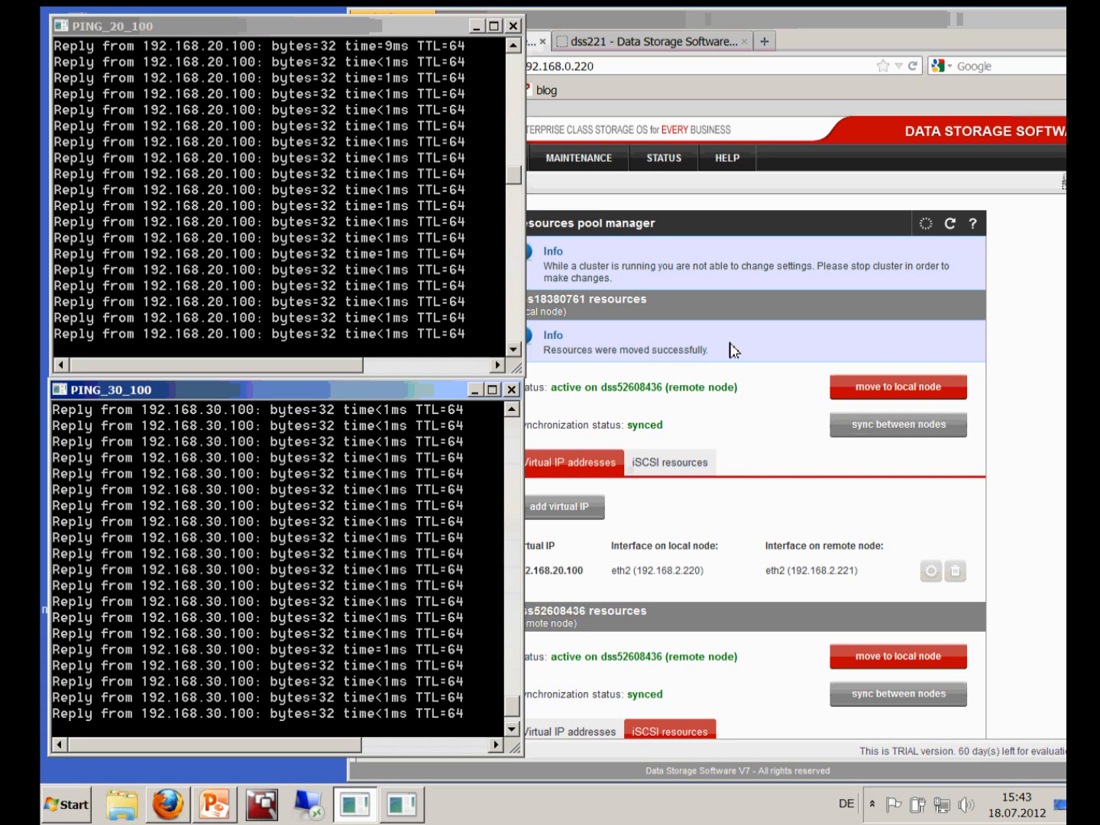
left_click_drag(860, 17, 774, 17)
left_click(1044, 221)
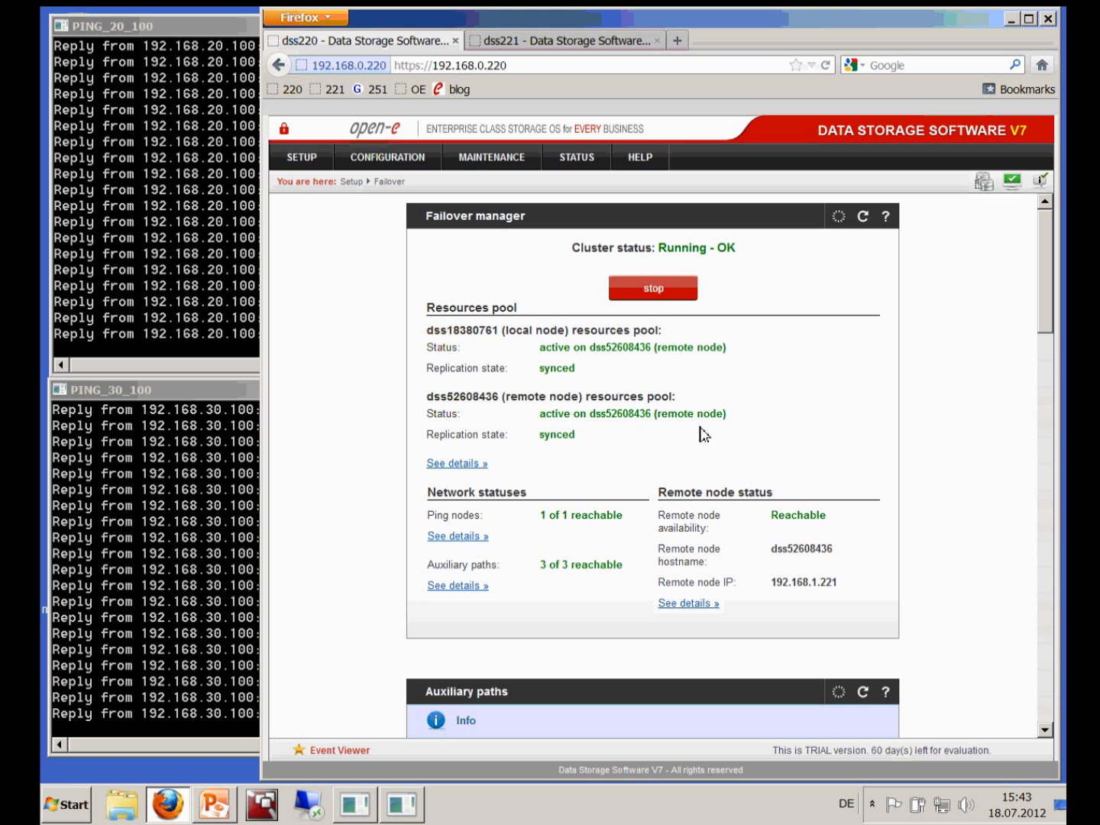
Move dss52608436's resource pool to local node dss18380761, watching both virtual-IP pings
left_click(456, 465)
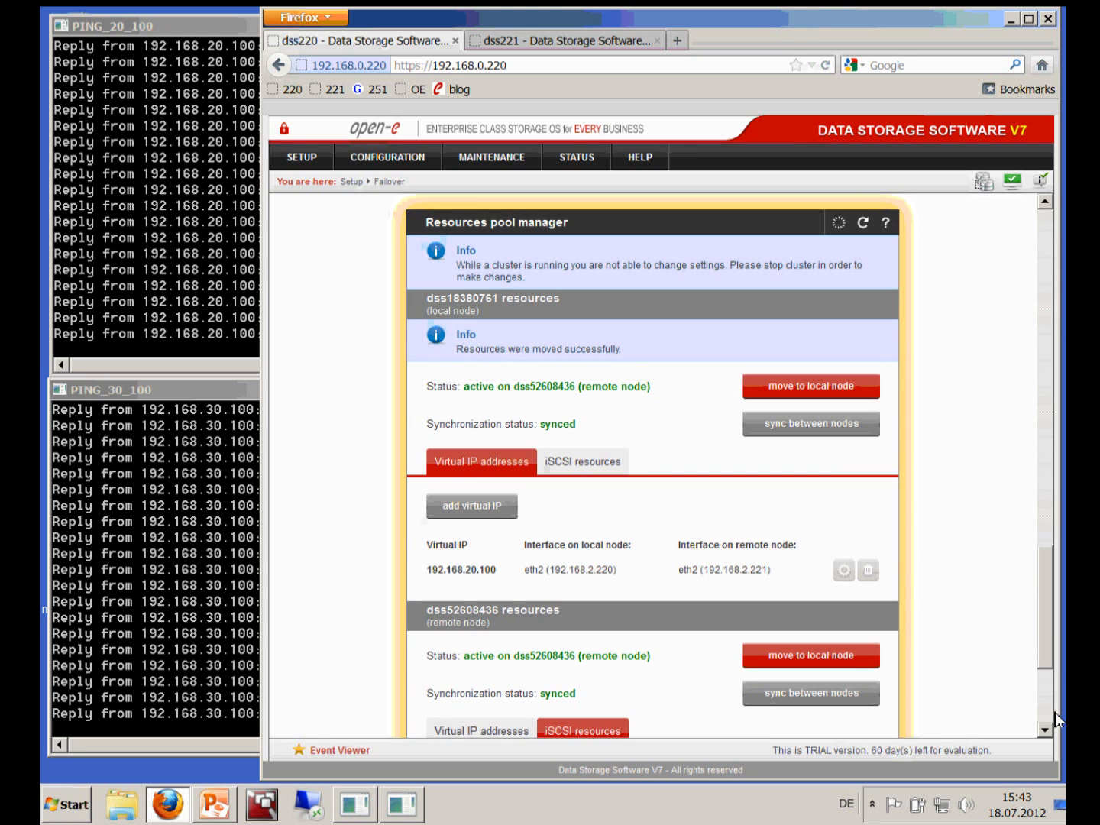
scroll(1055, 718, "down", 5)
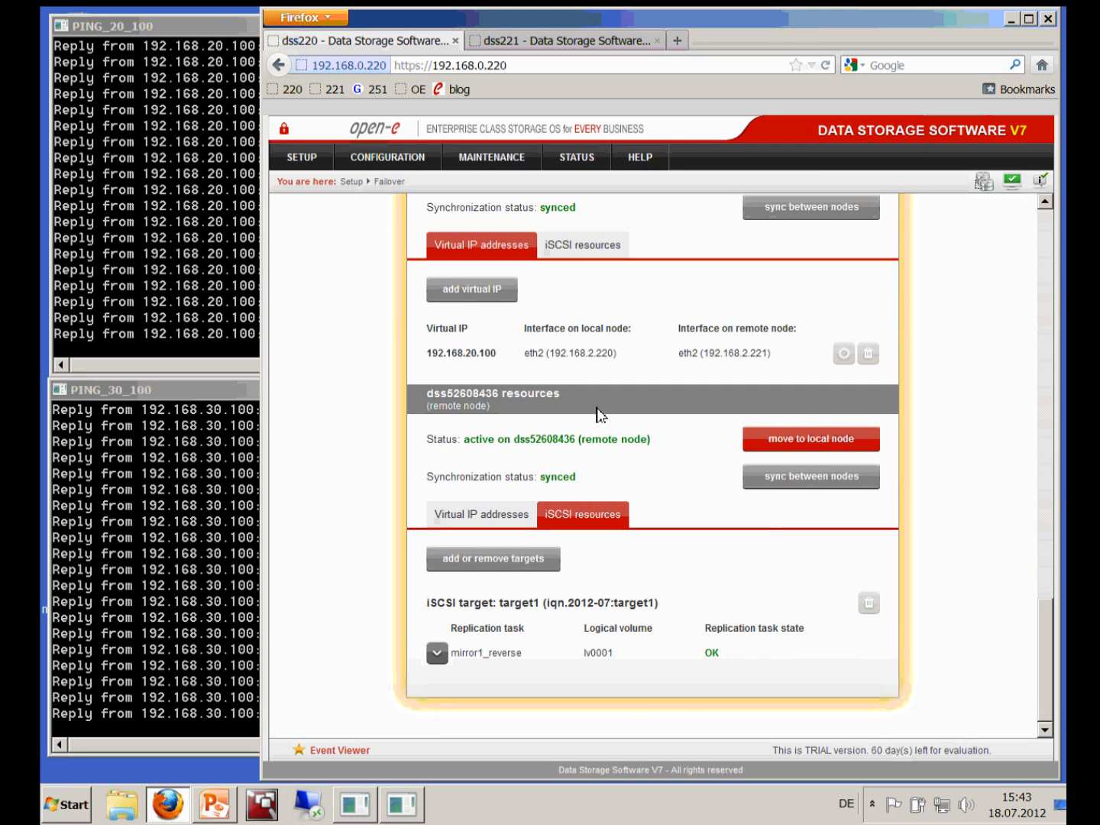
left_click(802, 444)
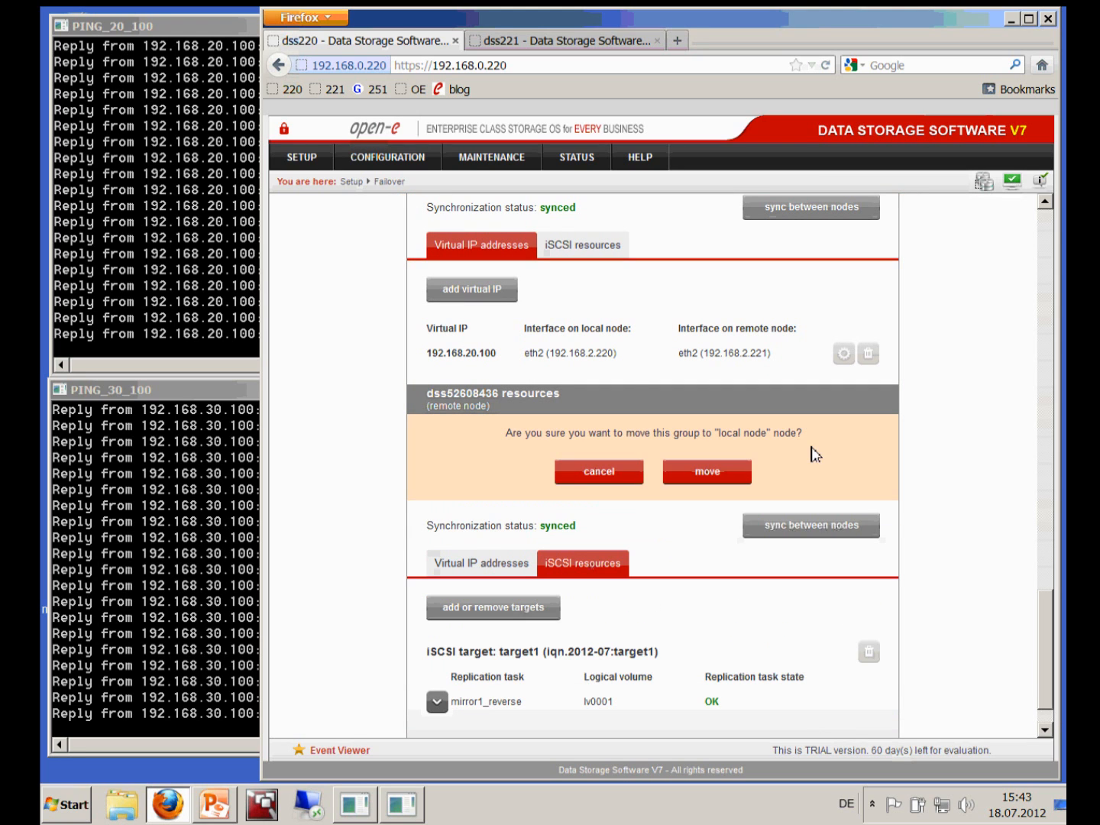
left_click(718, 477)
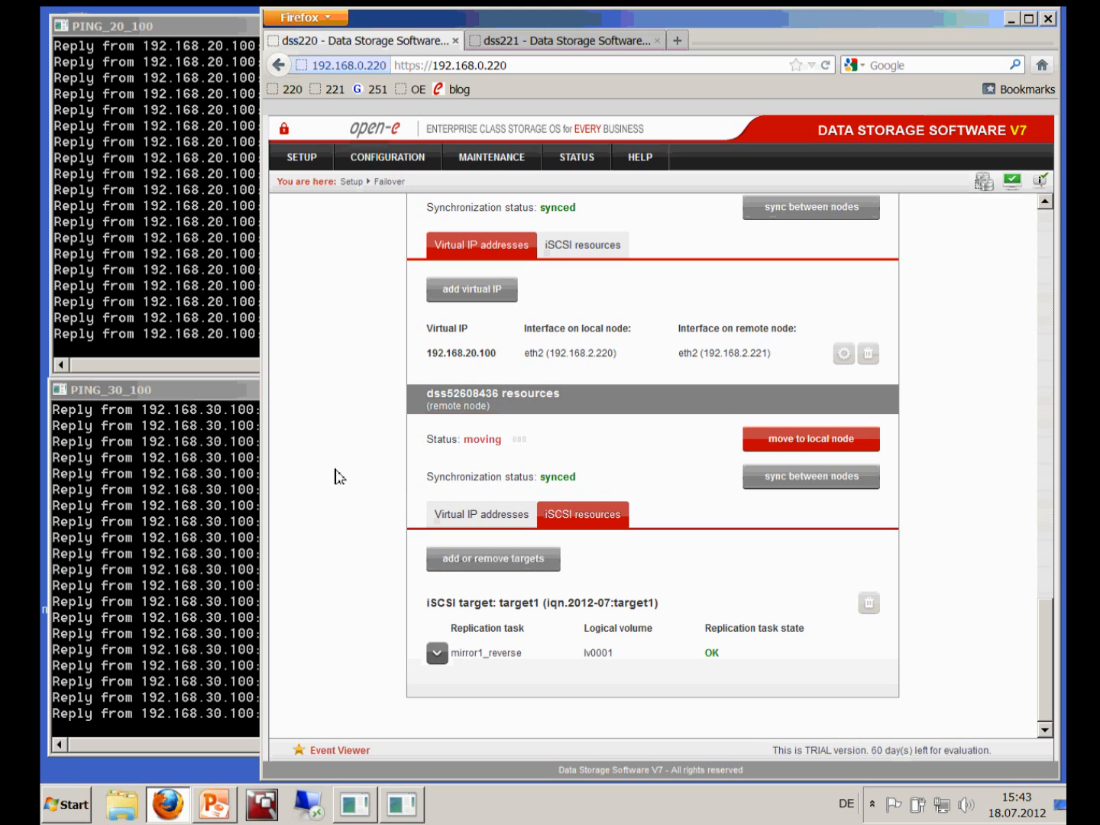
left_click(193, 392)
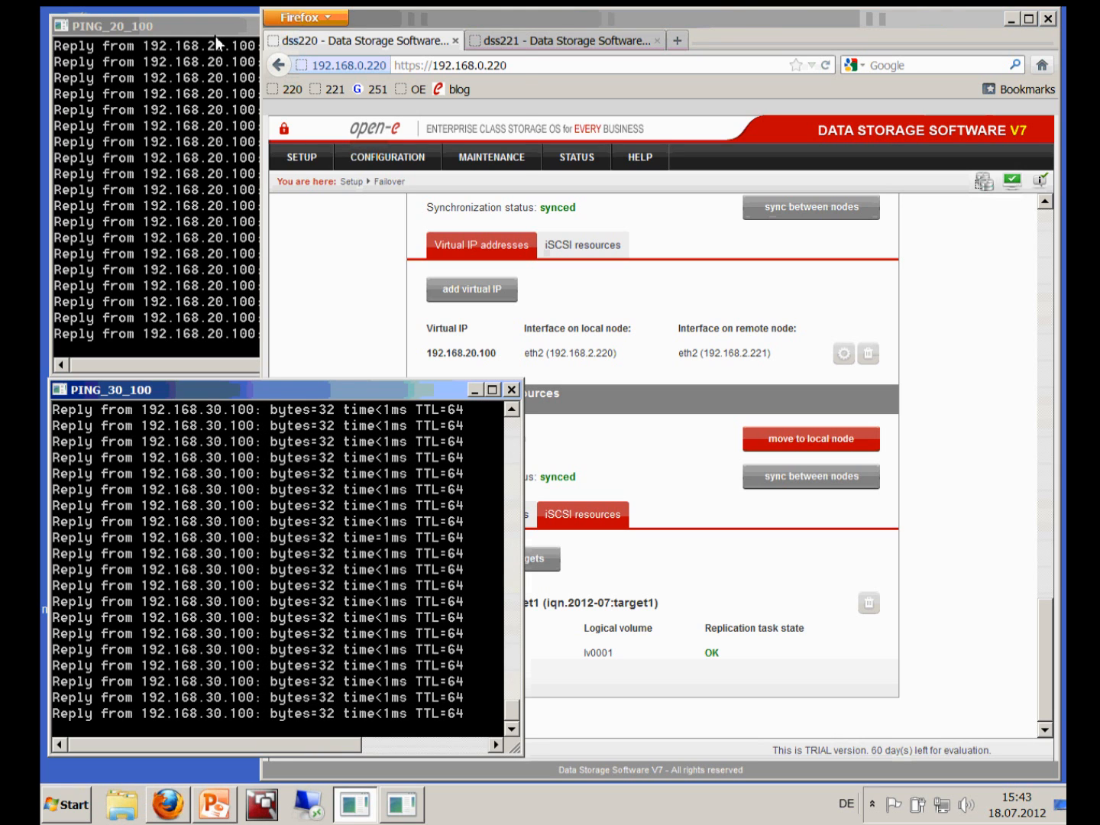
left_click(216, 36)
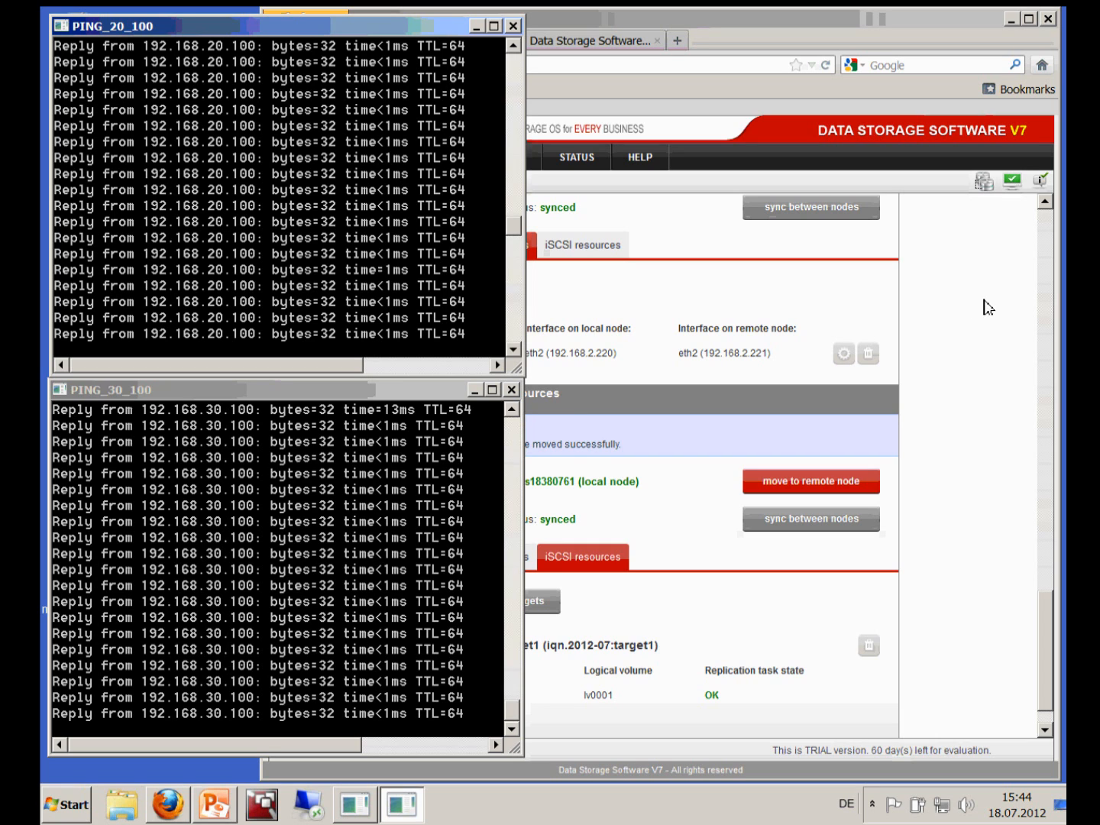
Move the remaining resource pool back to local node dss18380761, watching both pings
left_click(1052, 206)
scroll(1051, 206, "up", 2)
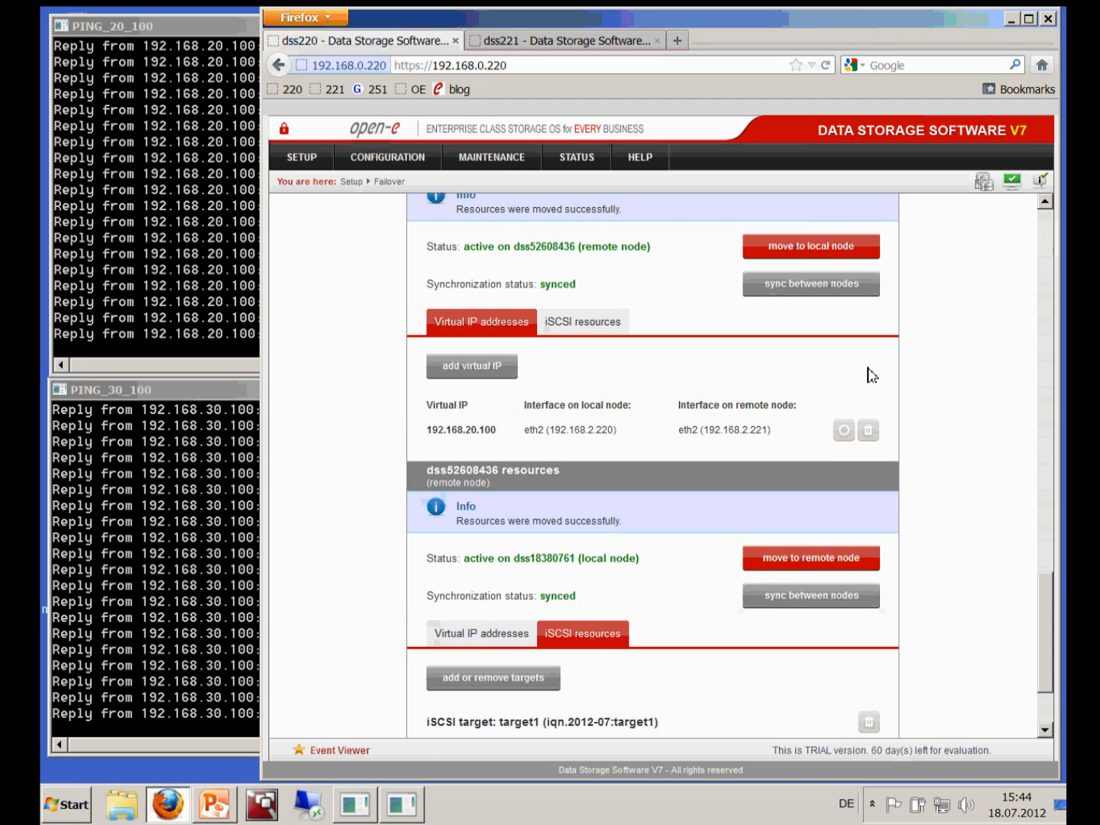
left_click(794, 250)
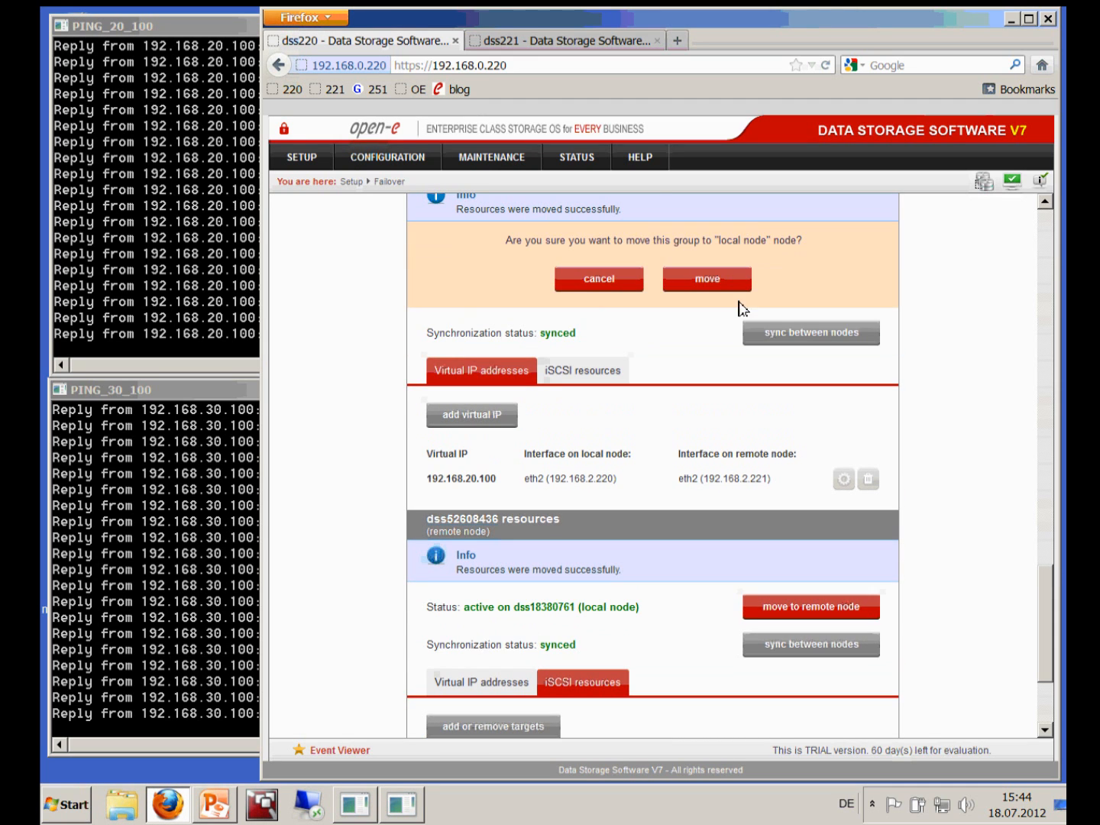
left_click(719, 285)
left_click(162, 23)
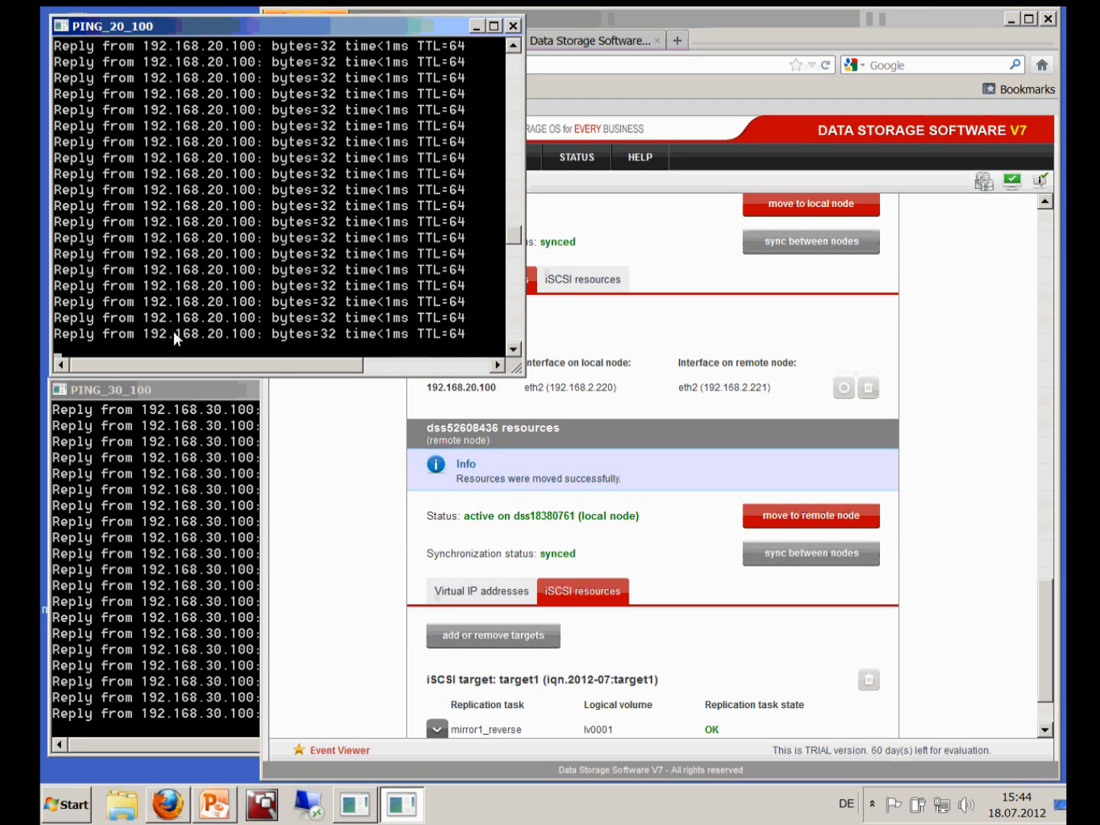
left_click(201, 407)
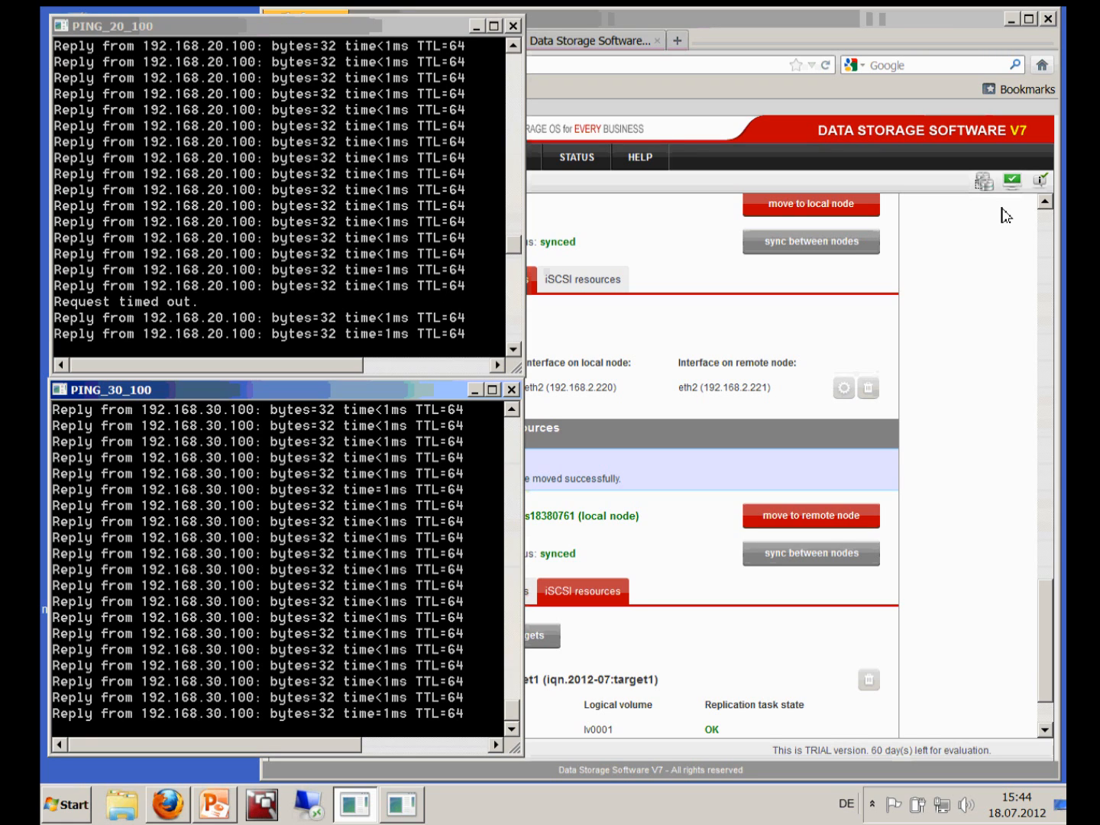
Recheck the 192.168.20.100 and 192.168.30.100 pings after the move completes
left_click(1048, 211)
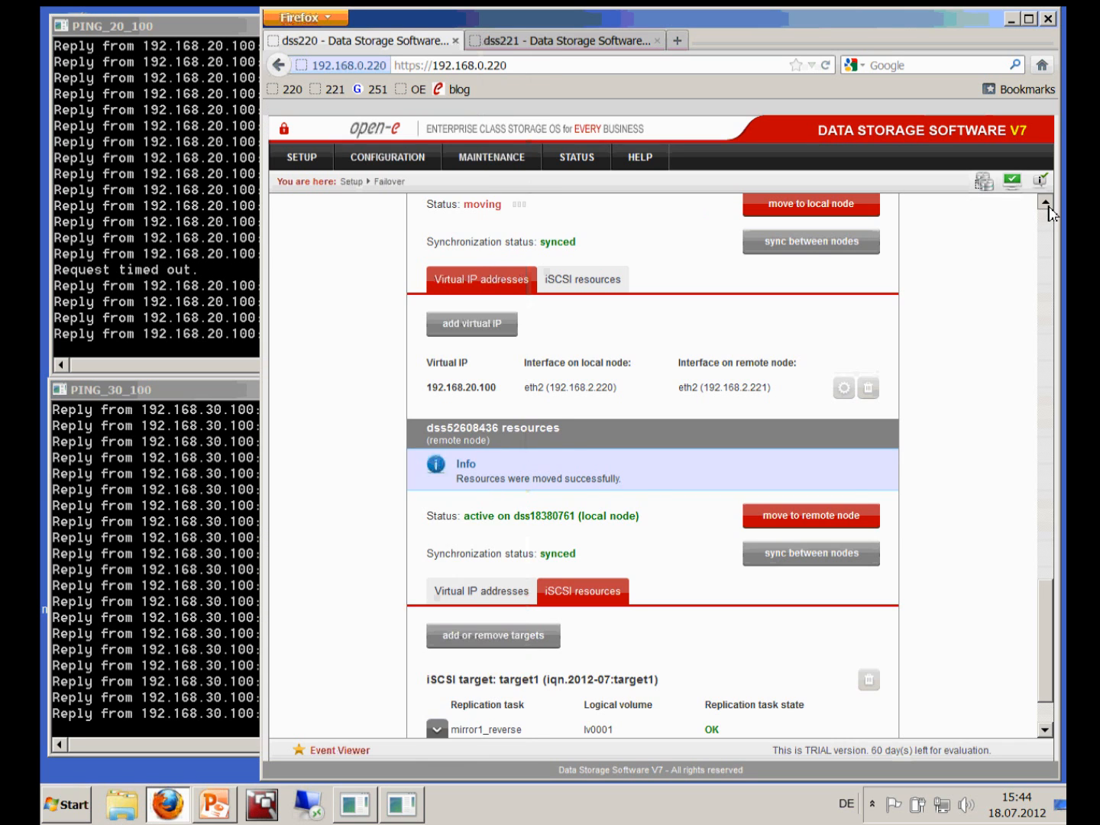
scroll(1049, 210, "up", 3)
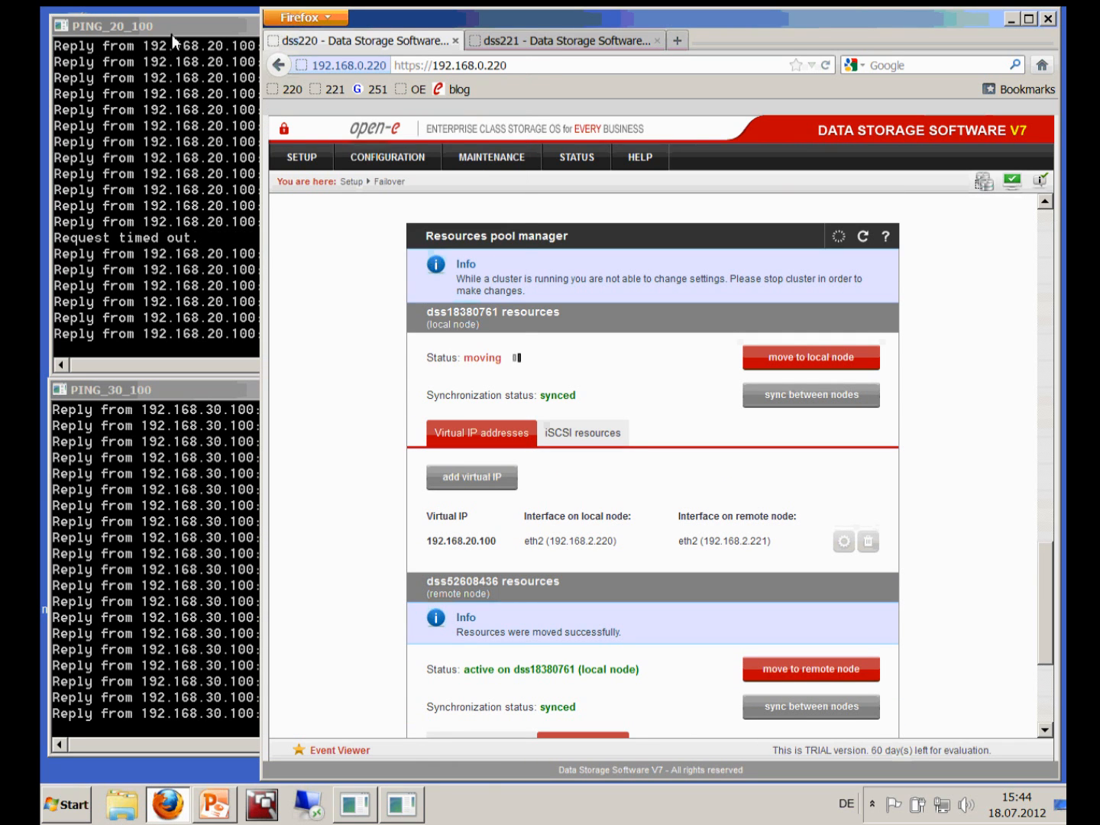
left_click(173, 34)
left_click(164, 393)
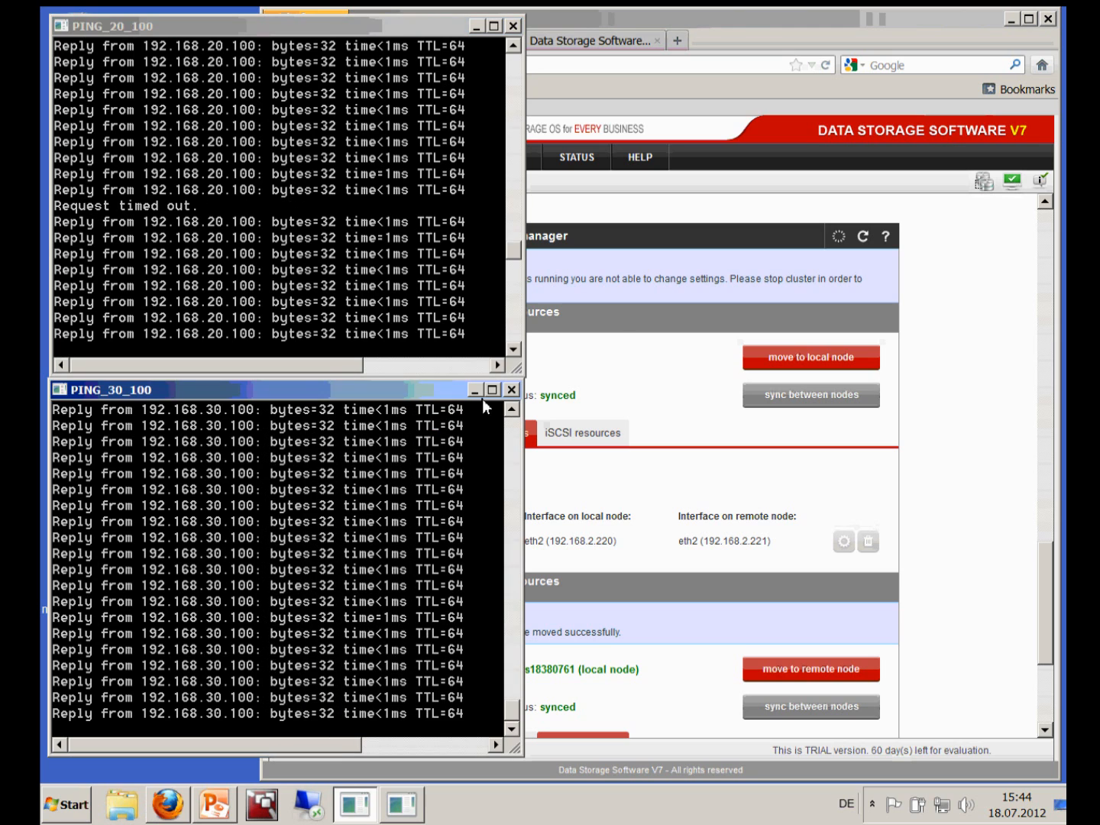
left_click(666, 353)
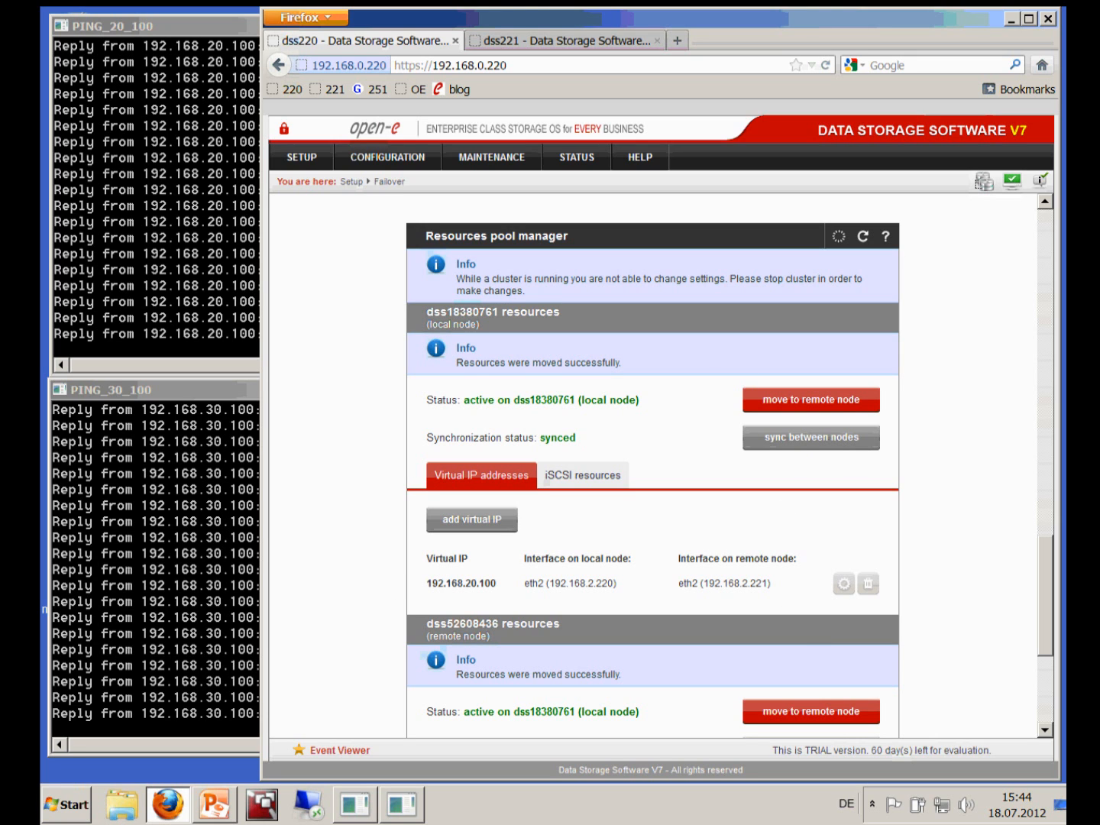
Check the current status of both resource pools in the Failover manager
scroll(1049, 222, "up", 15)
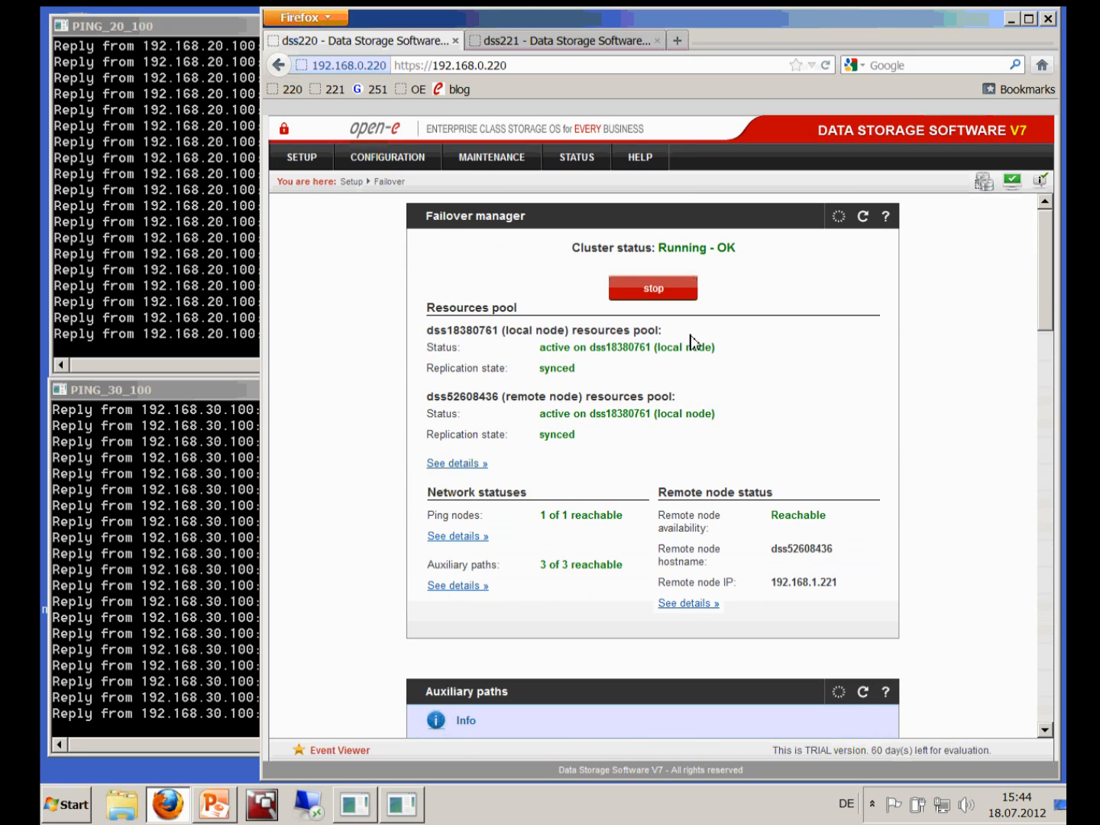
left_click_drag(659, 348, 719, 344)
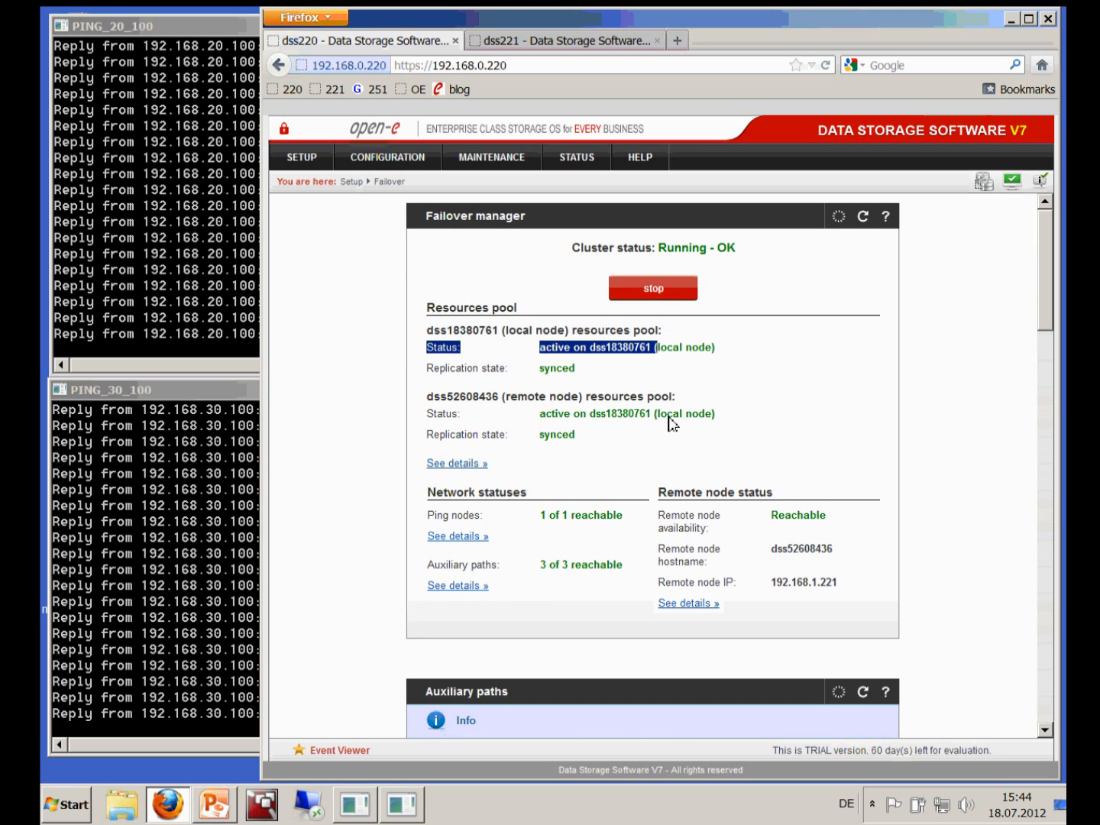
left_click_drag(668, 417, 724, 417)
left_click(705, 424)
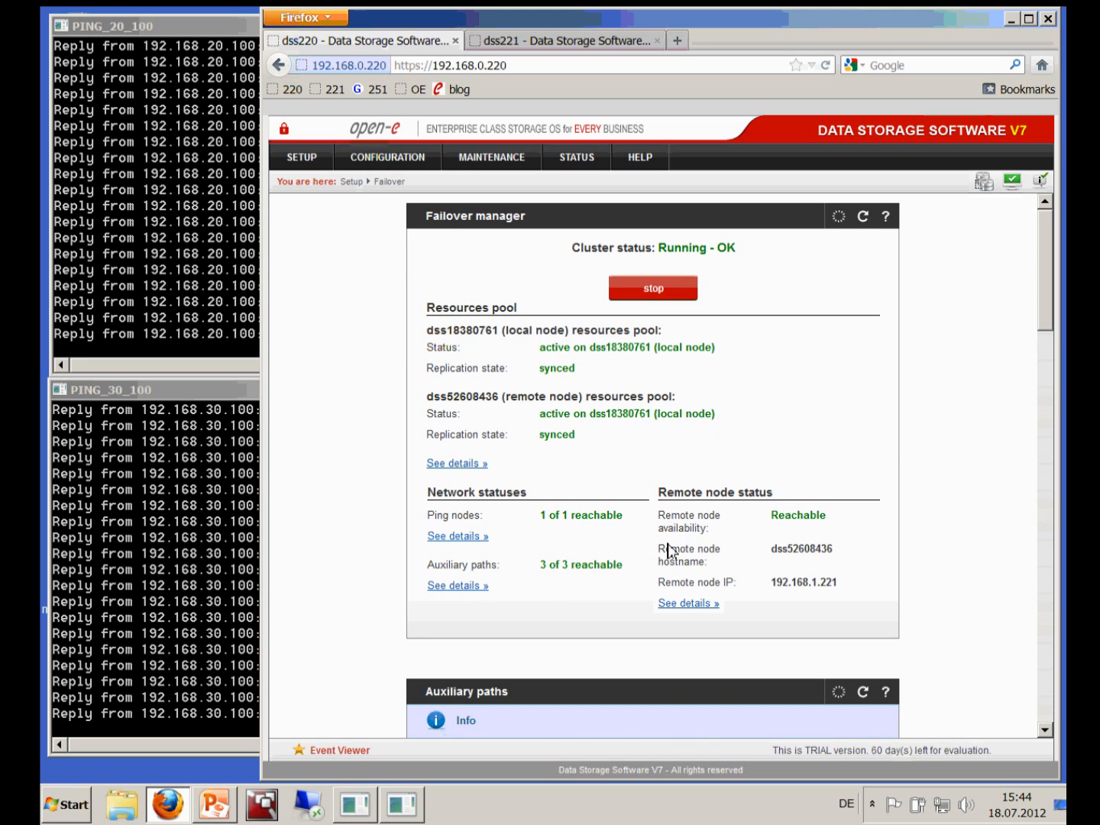
From the pool details, move dss52608436's resource pool back to the remote node and confirm
left_click(457, 463)
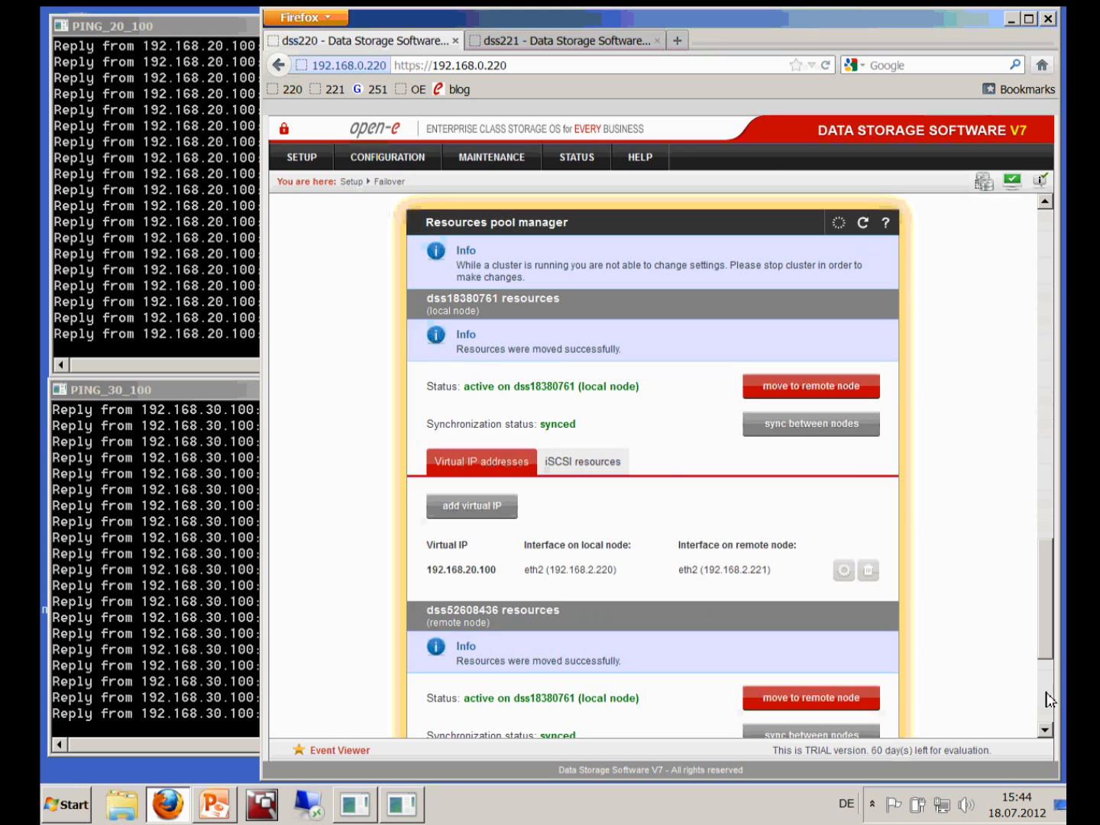
scroll(1051, 706, "down", 6)
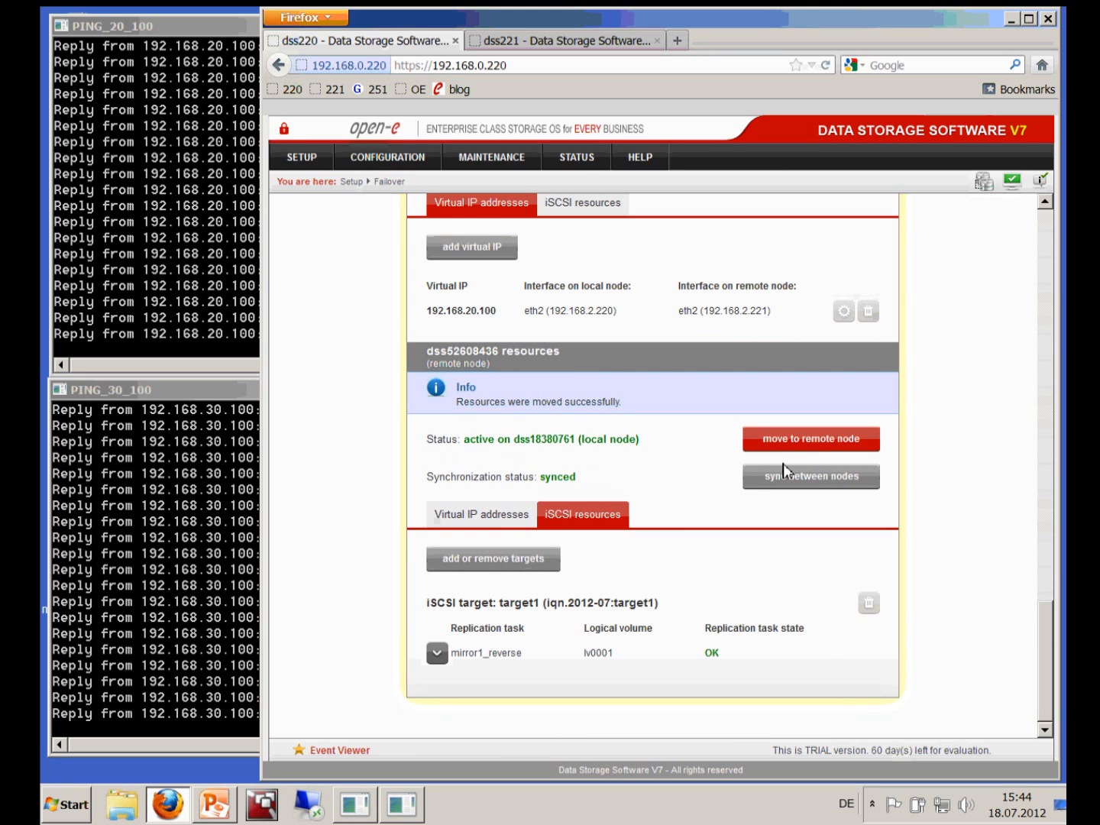
left_click(793, 440)
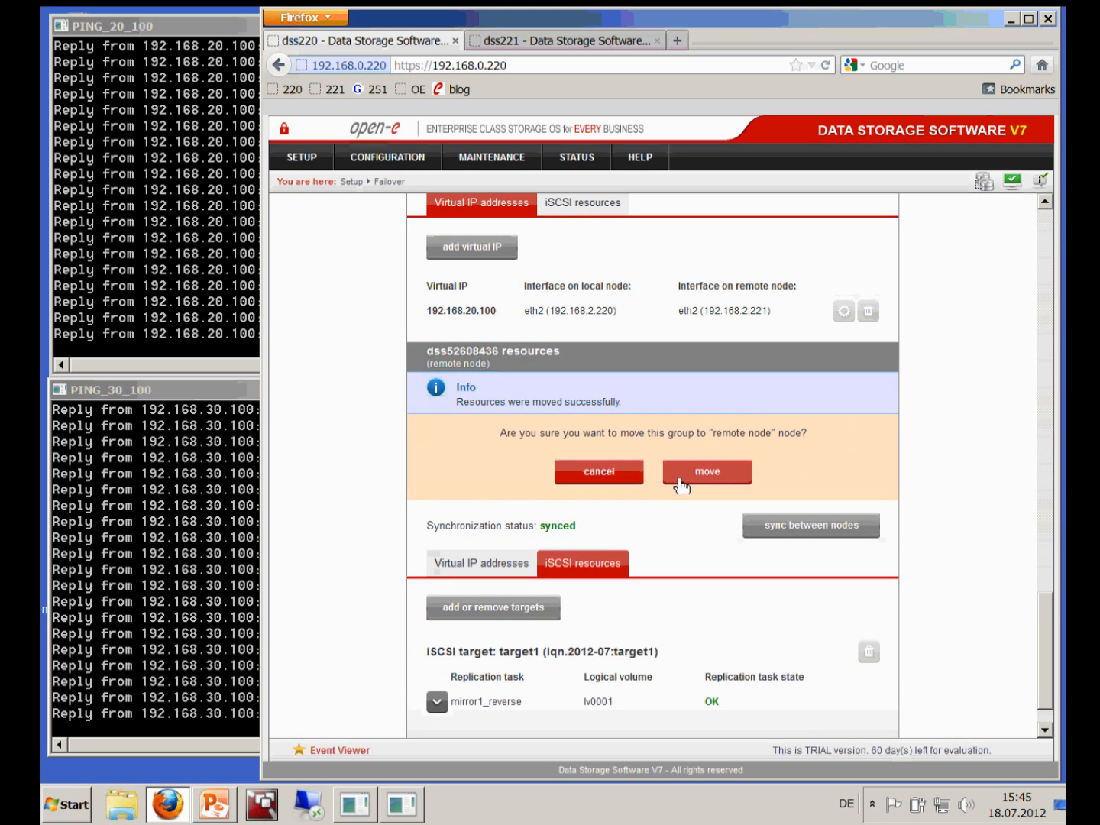
left_click(694, 478)
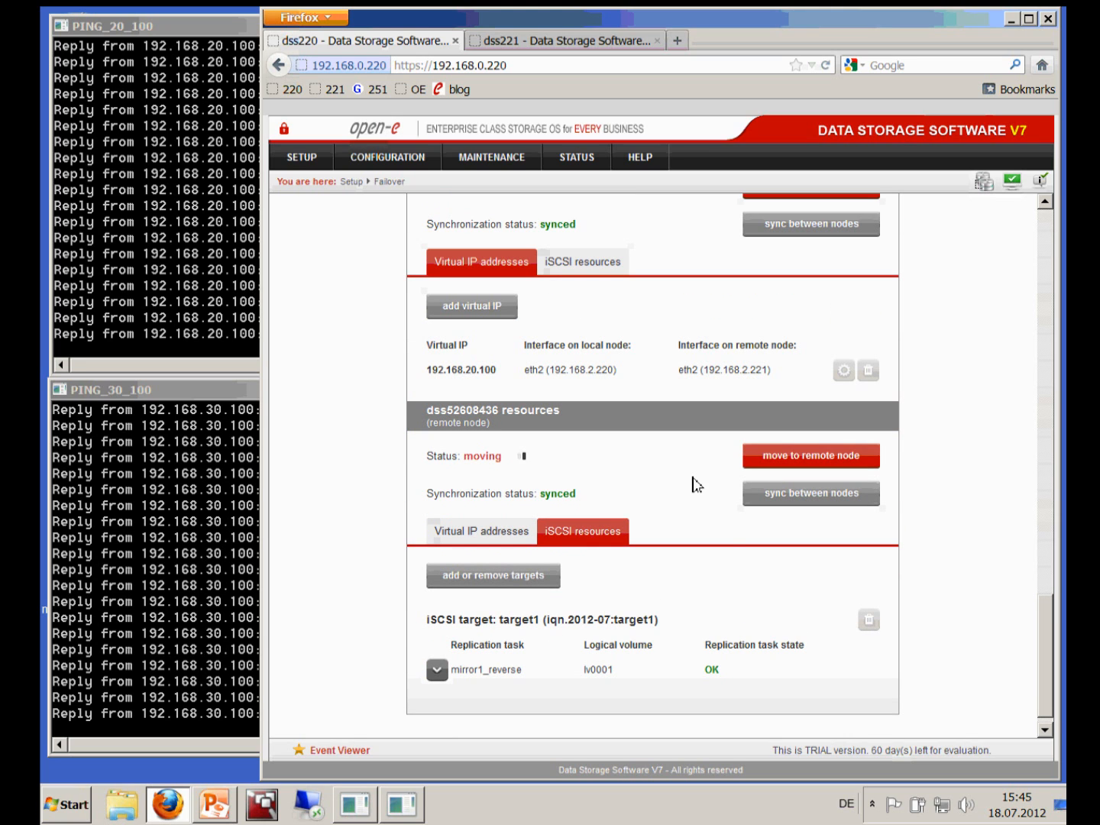